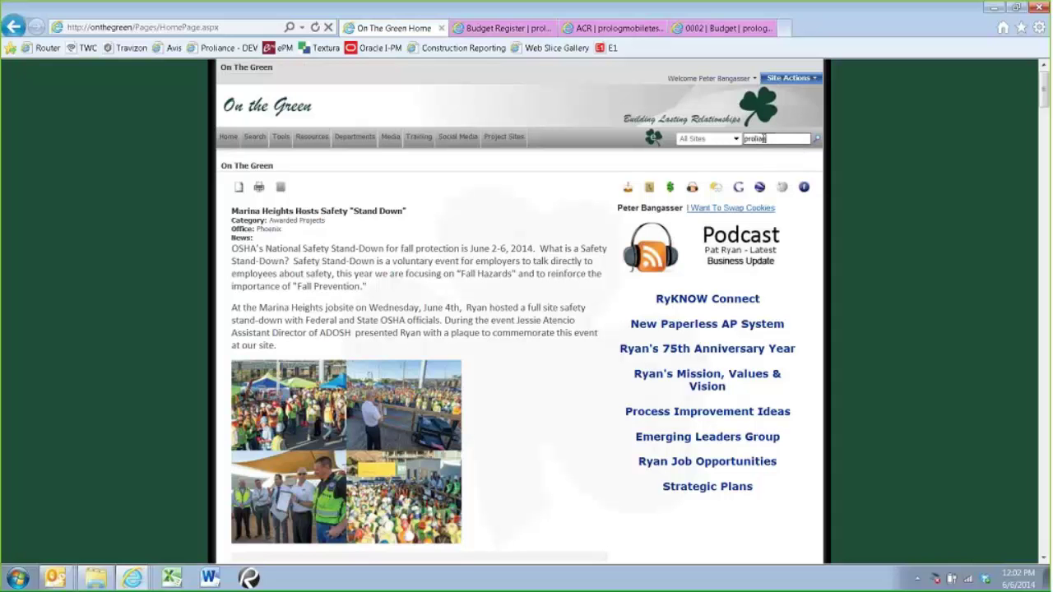
# Step: Search the intranet for proliance, open the Proliance wiki page, and review its Budgets article under Budget & Cost
pyautogui.write('nce')
pyautogui.press('Return')
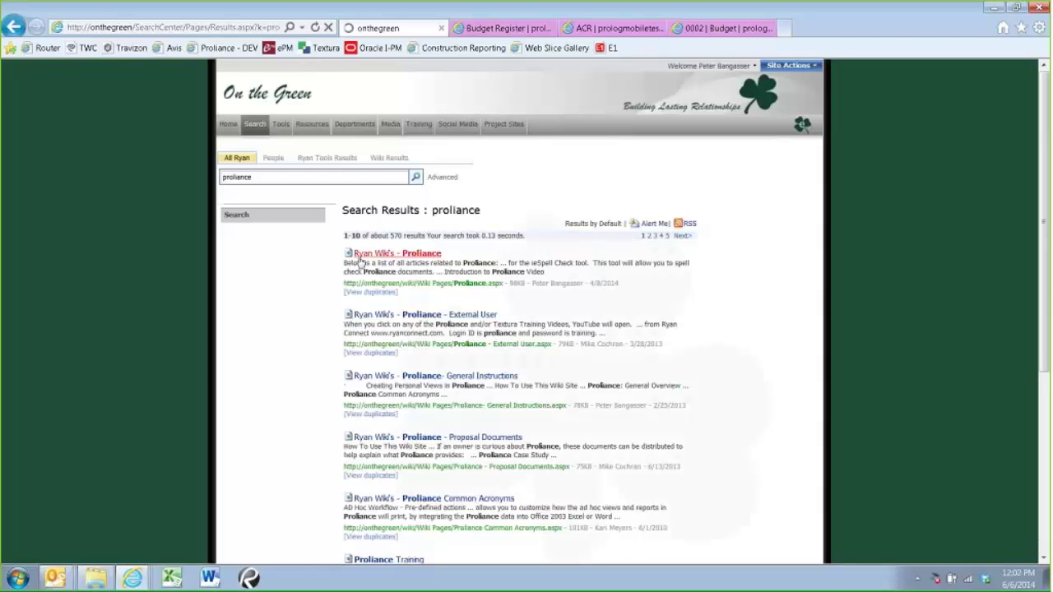
pyautogui.click(360, 257)
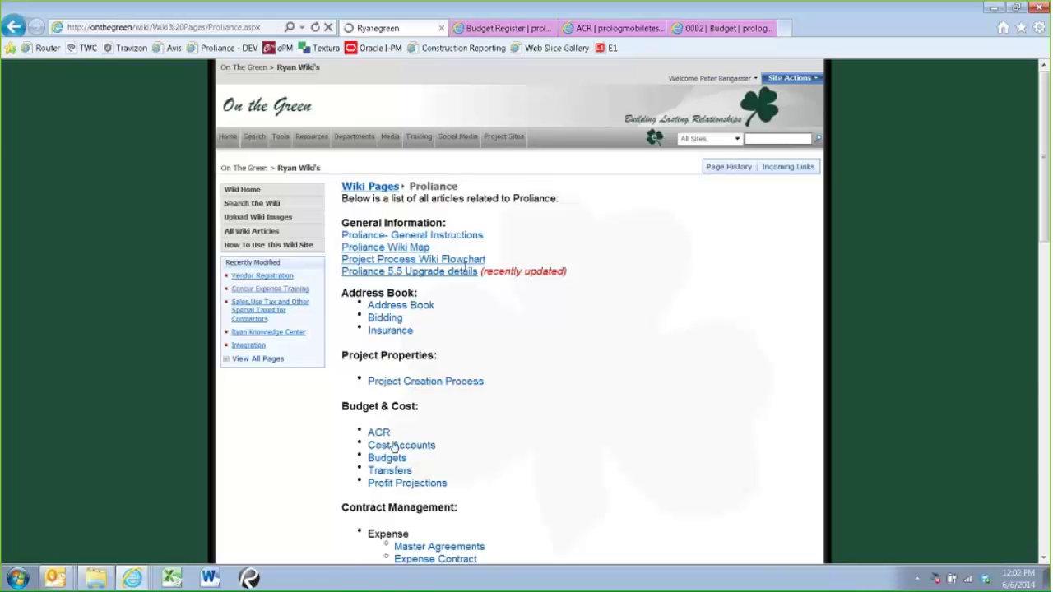
pyautogui.scroll(-2, 387, 412)
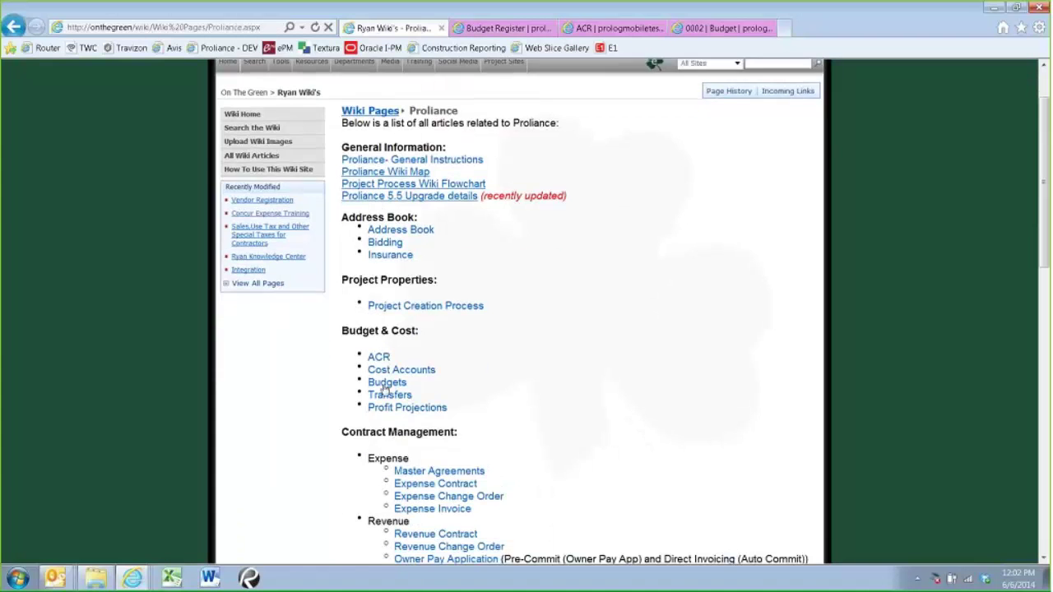
pyautogui.click(387, 384)
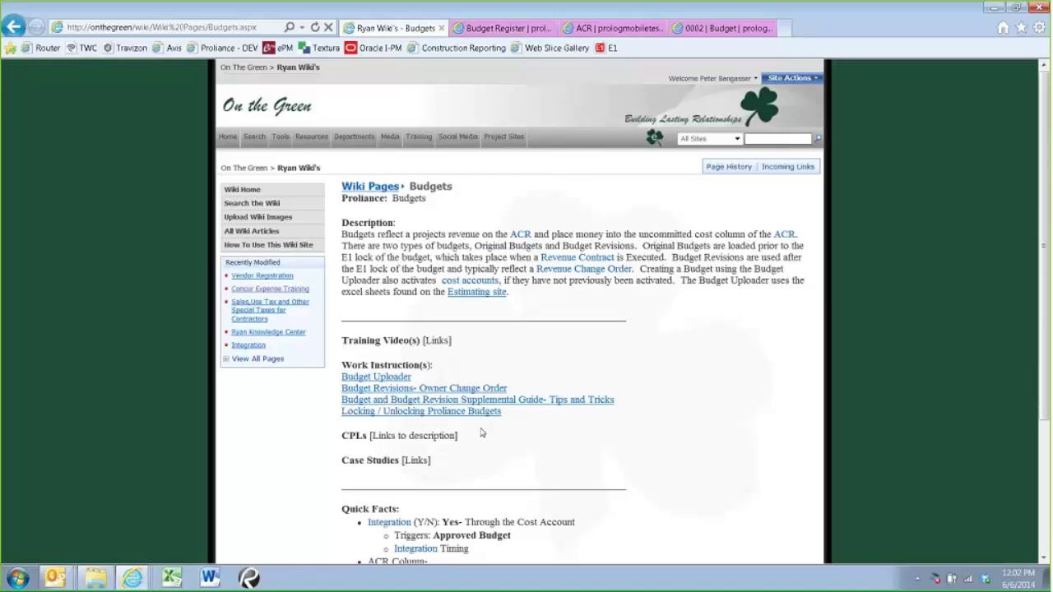
pyautogui.scroll(-4, 482, 433)
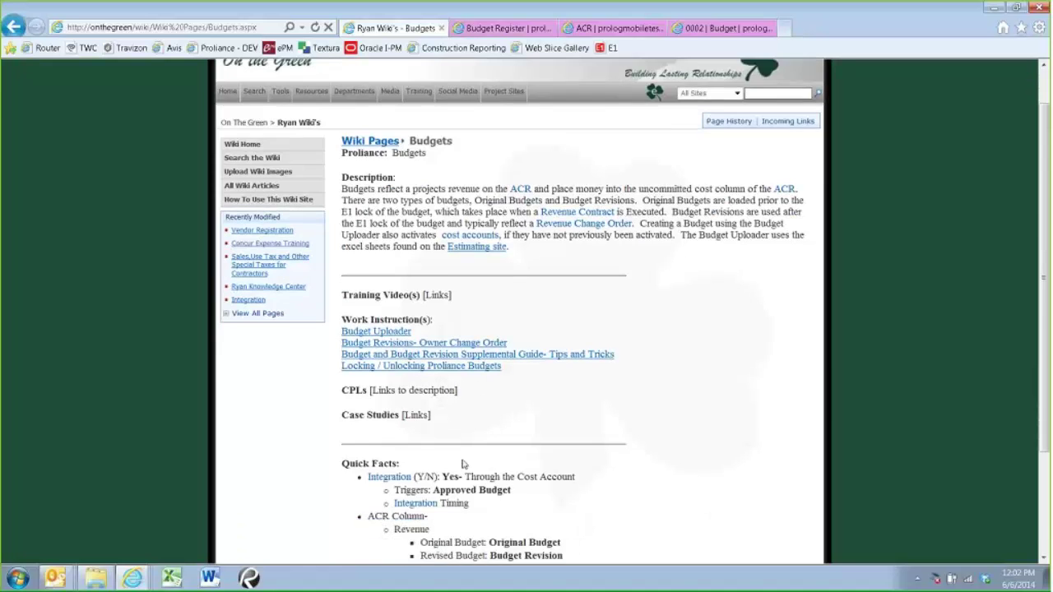
pyautogui.scroll(4, 375, 329)
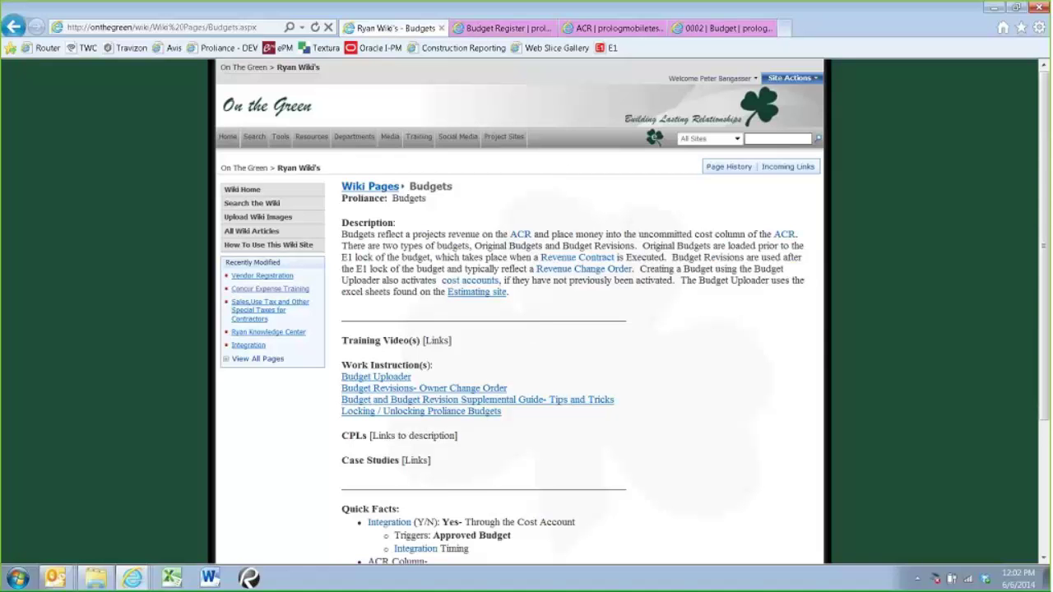
# Step: Go to the Construction department's Office site and open the Estimating Templates from its Preconstruction Toolbox
pyautogui.moveTo(355, 147)
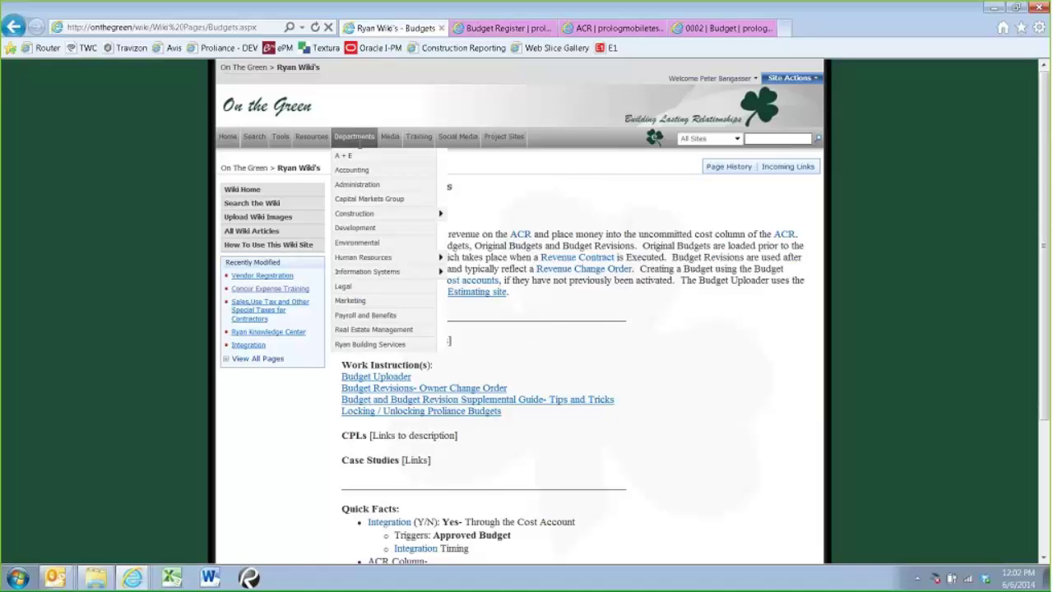
pyautogui.moveTo(390, 137)
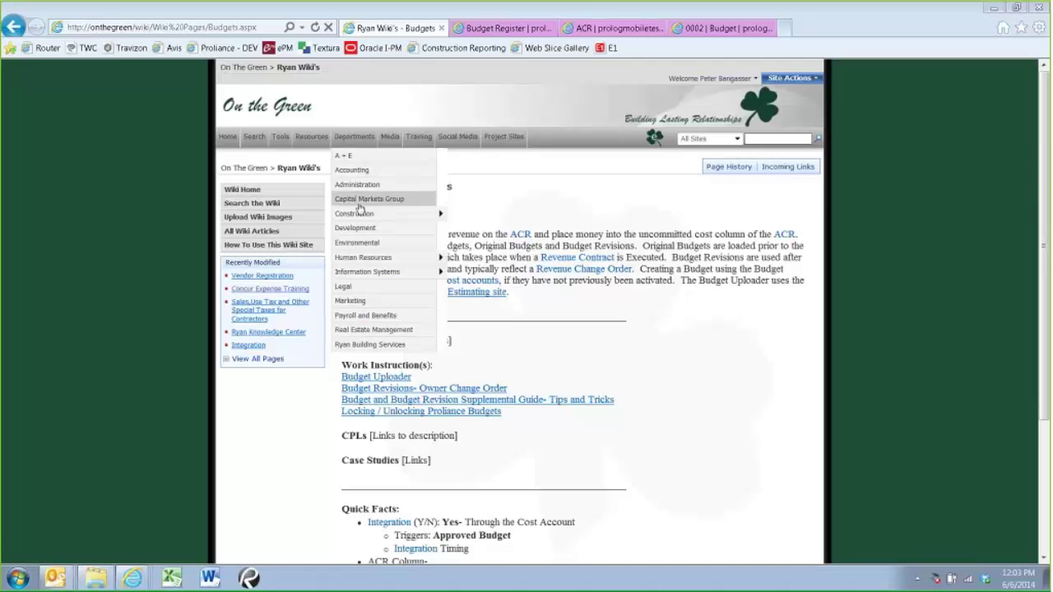
pyautogui.moveTo(362, 218)
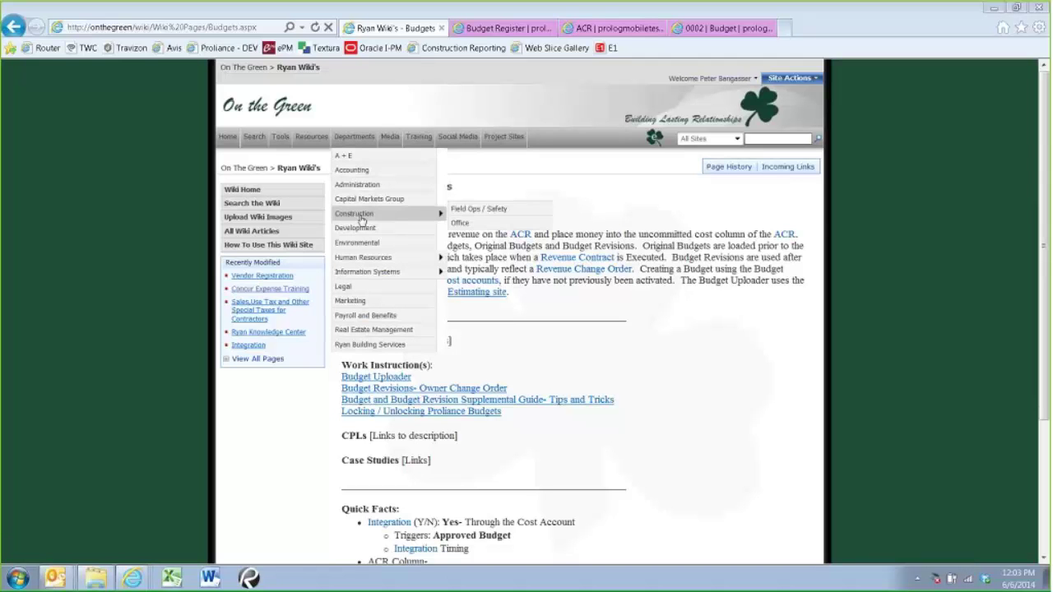
pyautogui.click(458, 226)
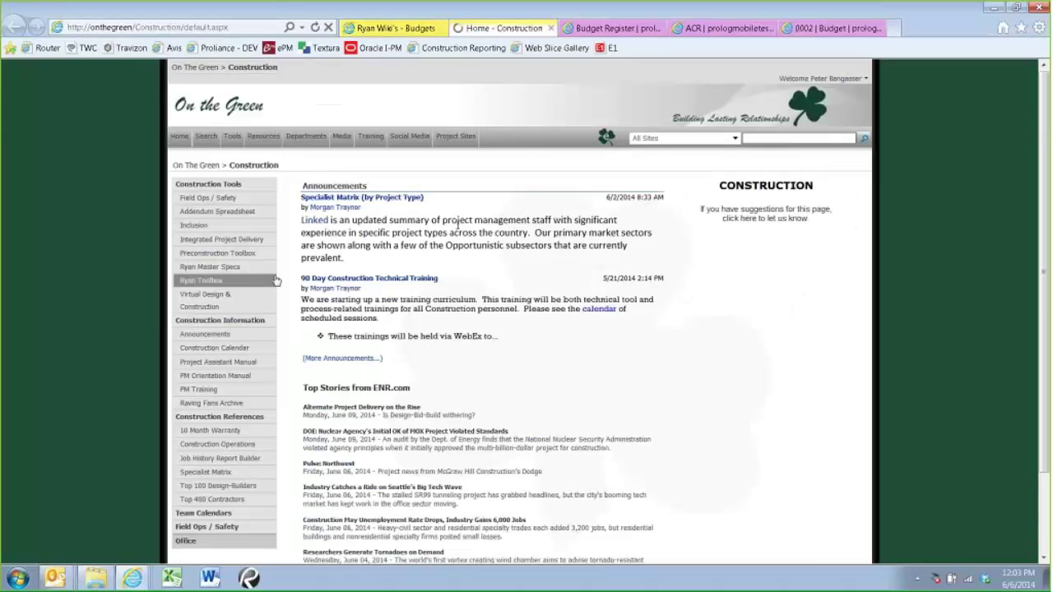
pyautogui.click(216, 255)
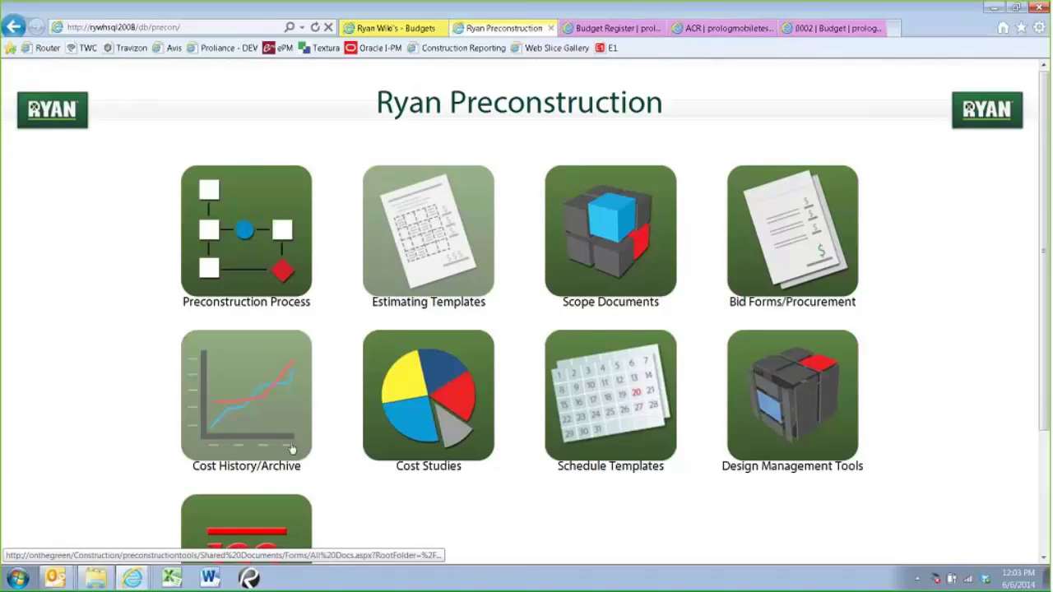
pyautogui.click(435, 263)
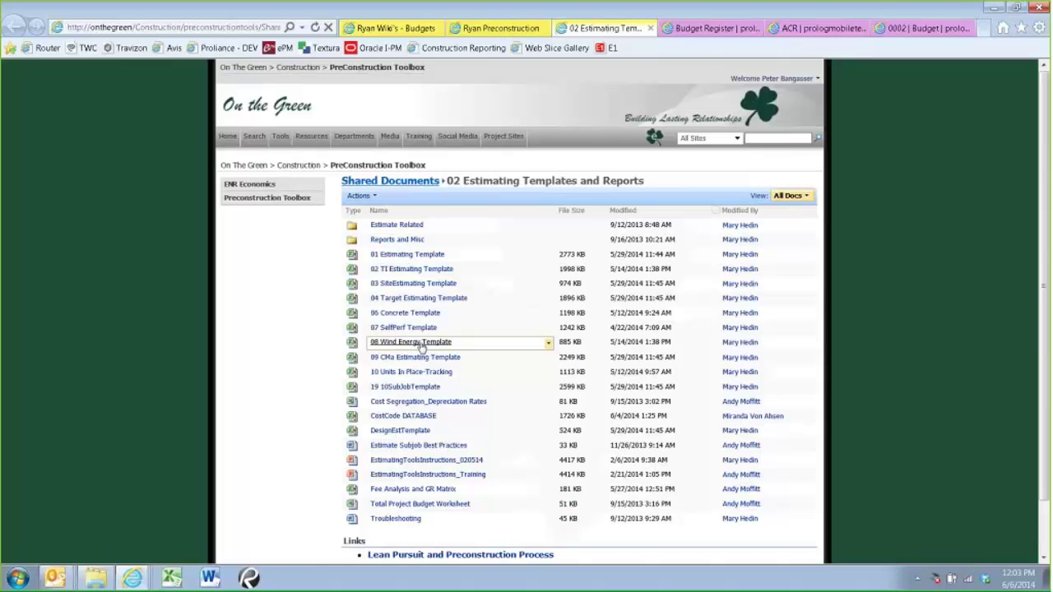
# Step: Open the AcctInputForm workbook from the Estimate Related folder and look over its AcctInput sheet
pyautogui.click(416, 226)
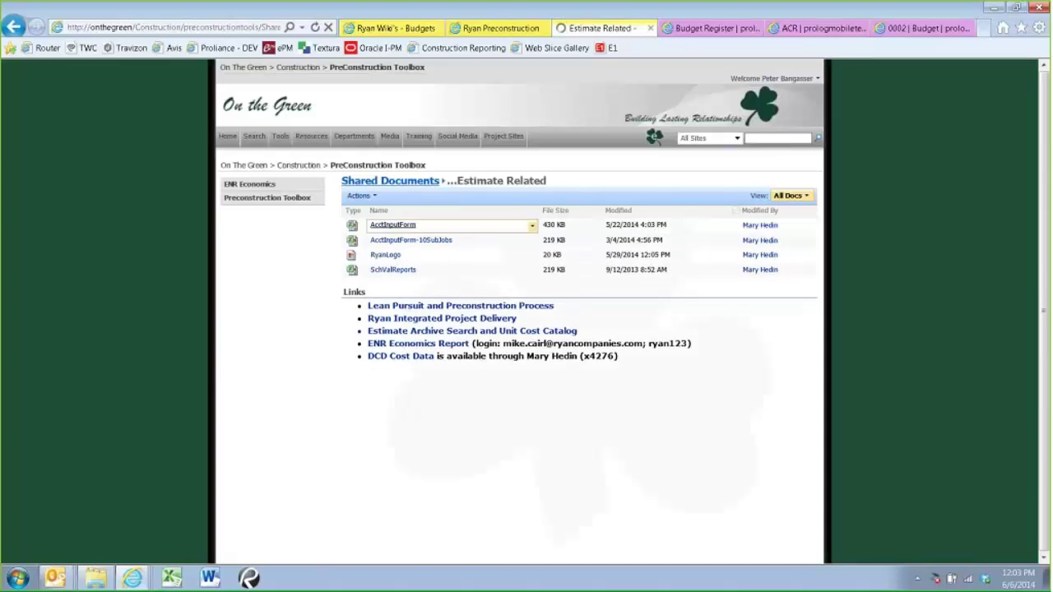
pyautogui.click(405, 227)
pyautogui.click(586, 364)
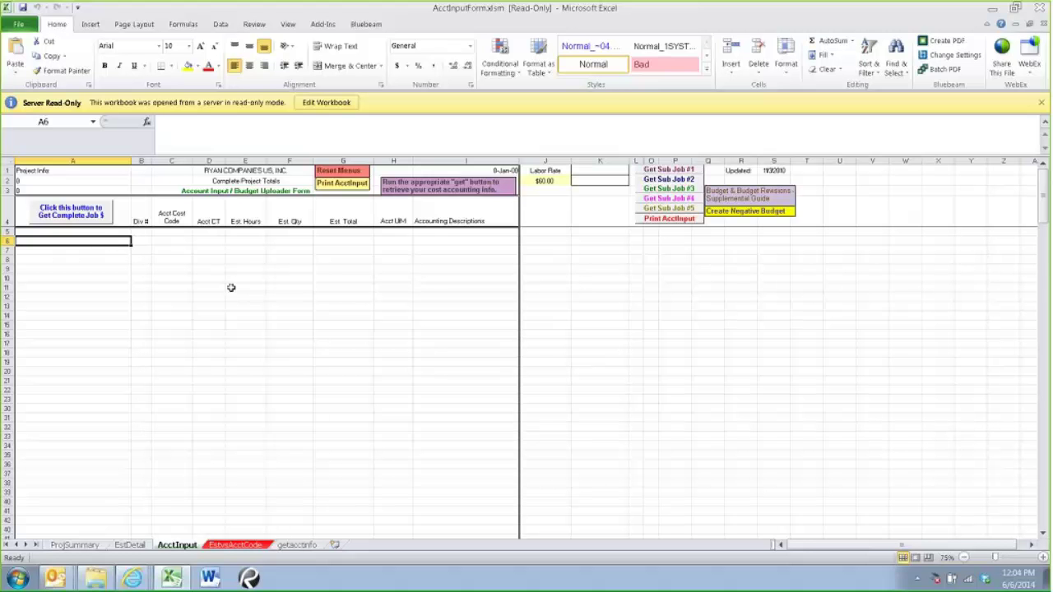
pyautogui.scroll(-9, 231, 287)
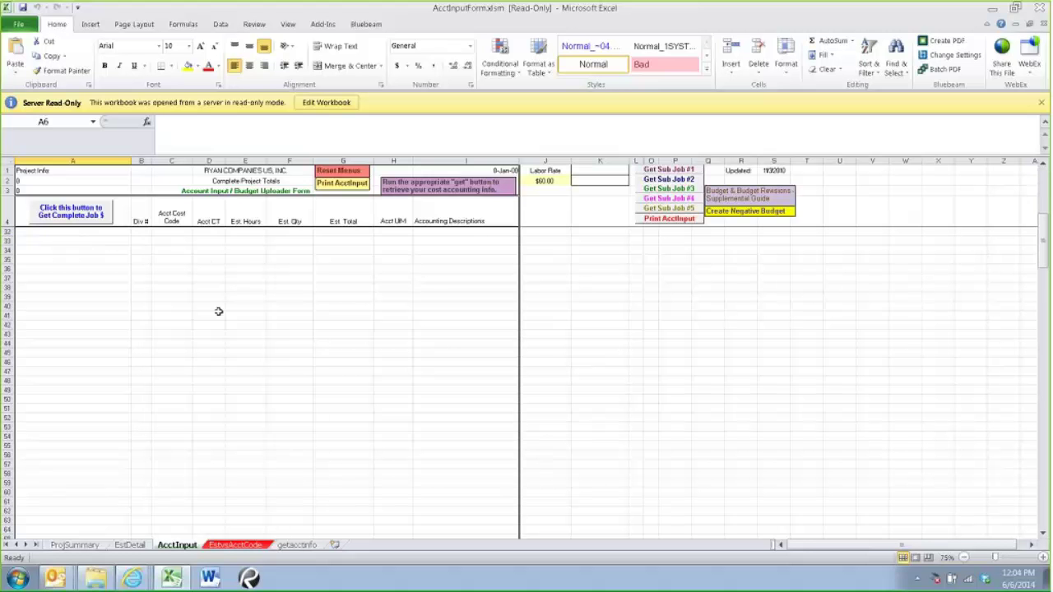
pyautogui.scroll(9, 218, 311)
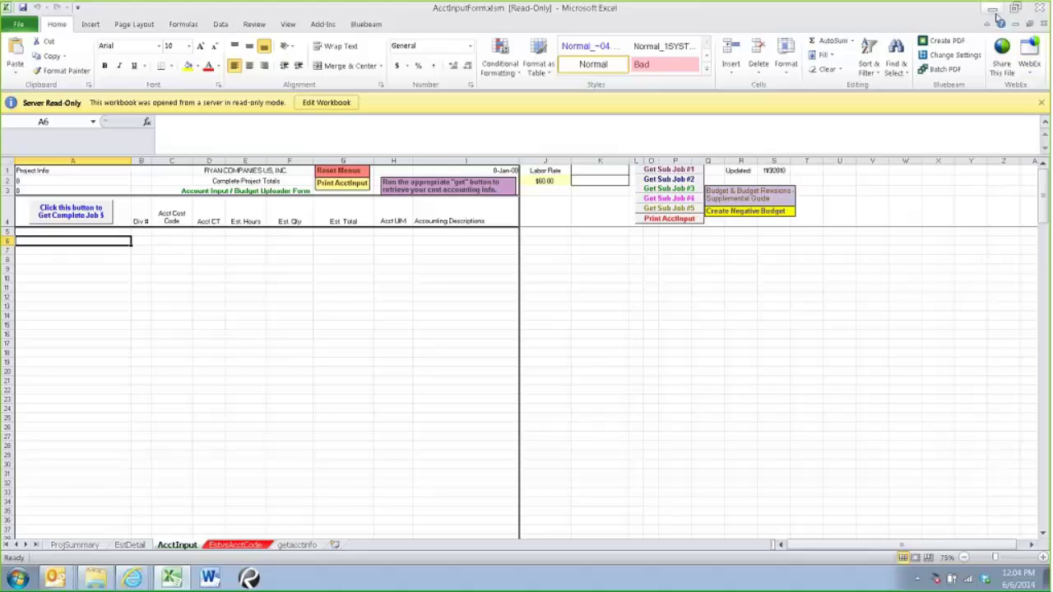
# Step: Close the AcctInputForm workbook and open BudgetUploadTraining.xlsm from the Ryan Working Files folder
pyautogui.click(1043, 24)
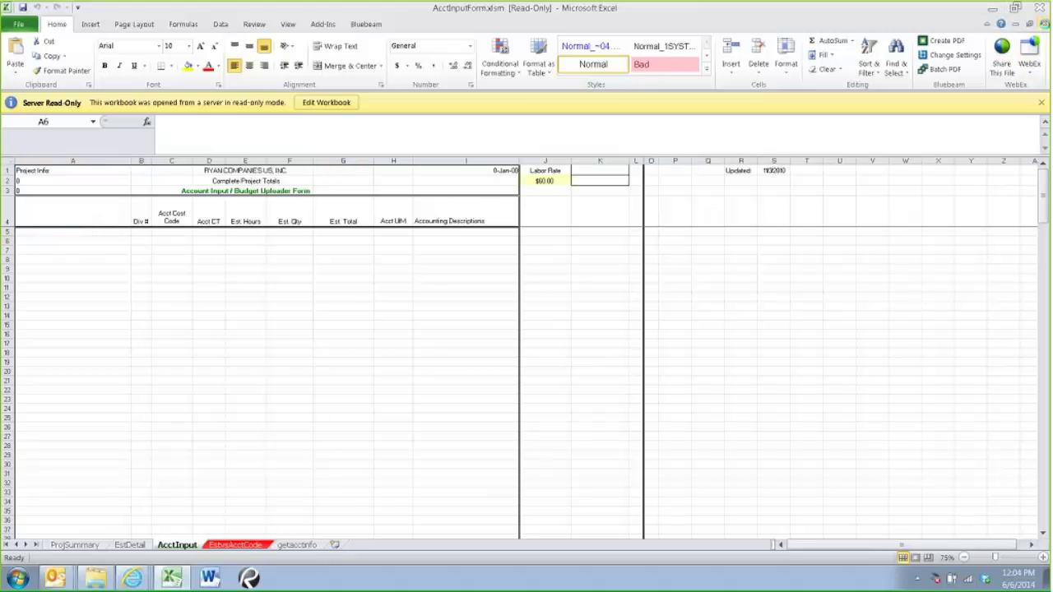
pyautogui.click(508, 306)
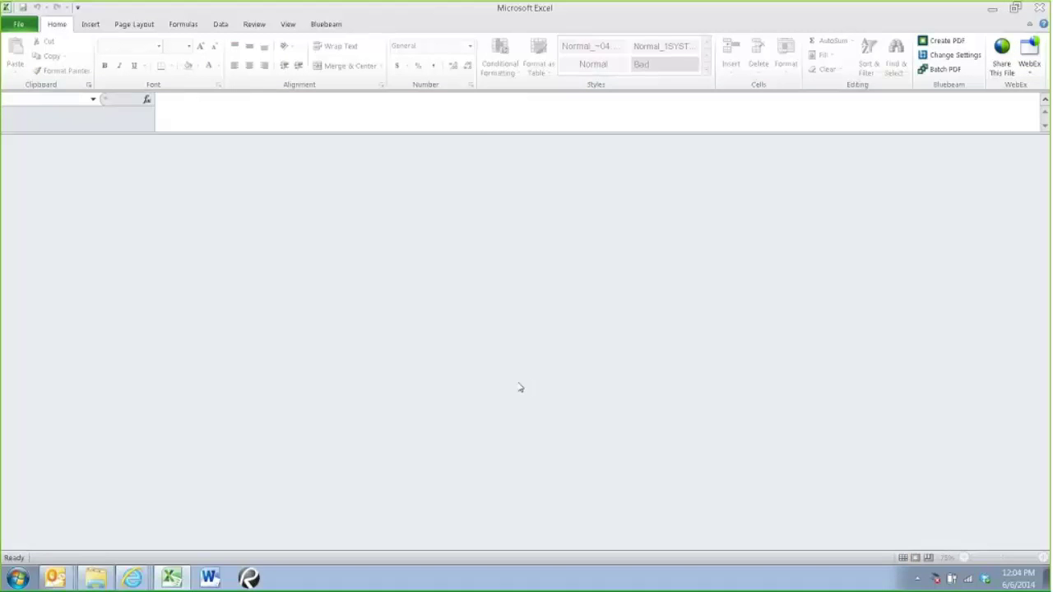
pyautogui.click(94, 578)
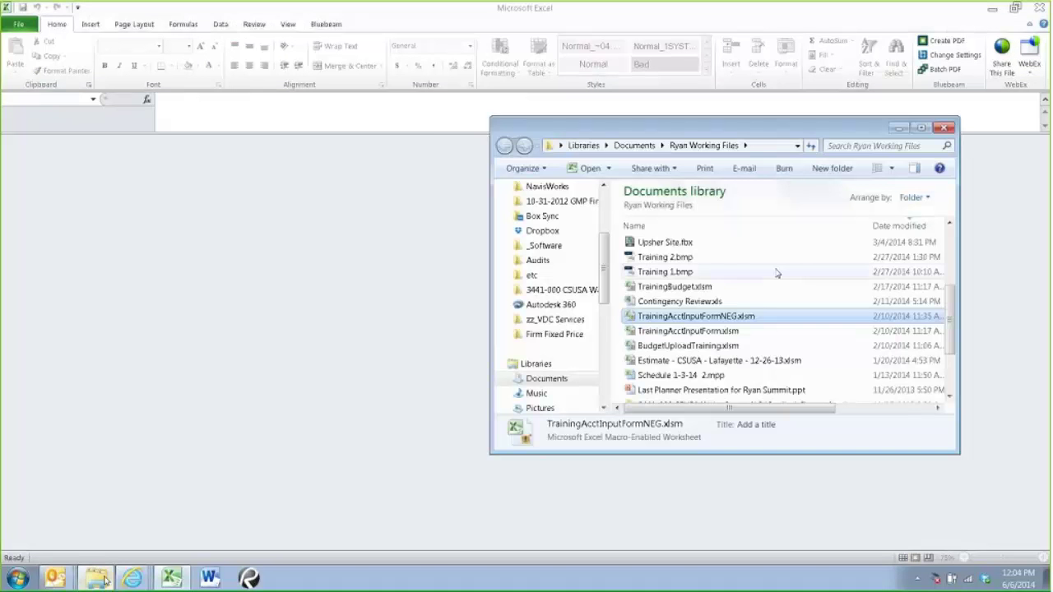
pyautogui.click(679, 348)
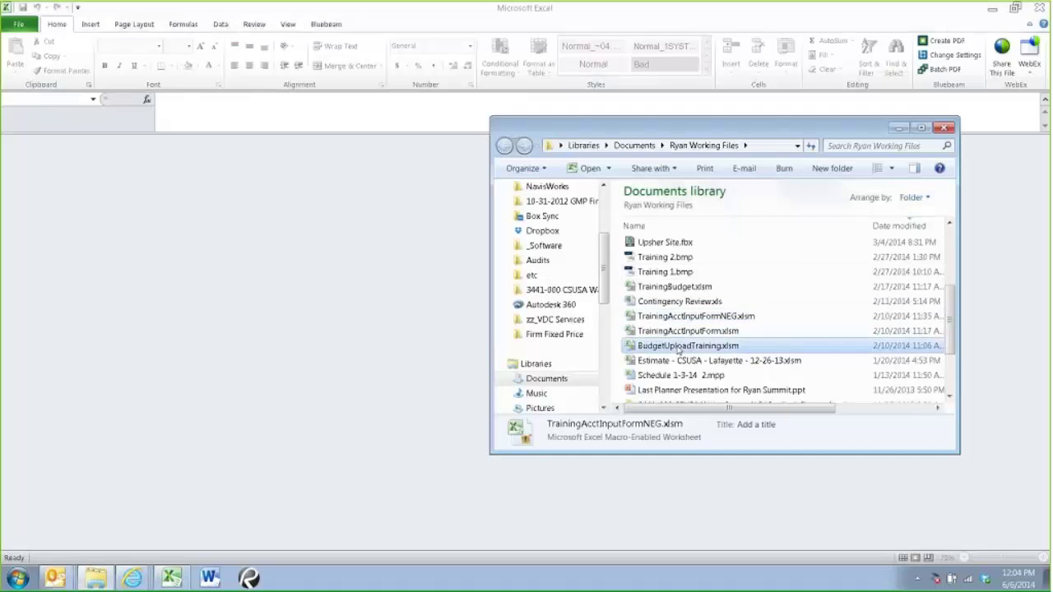
pyautogui.doubleClick(679, 347)
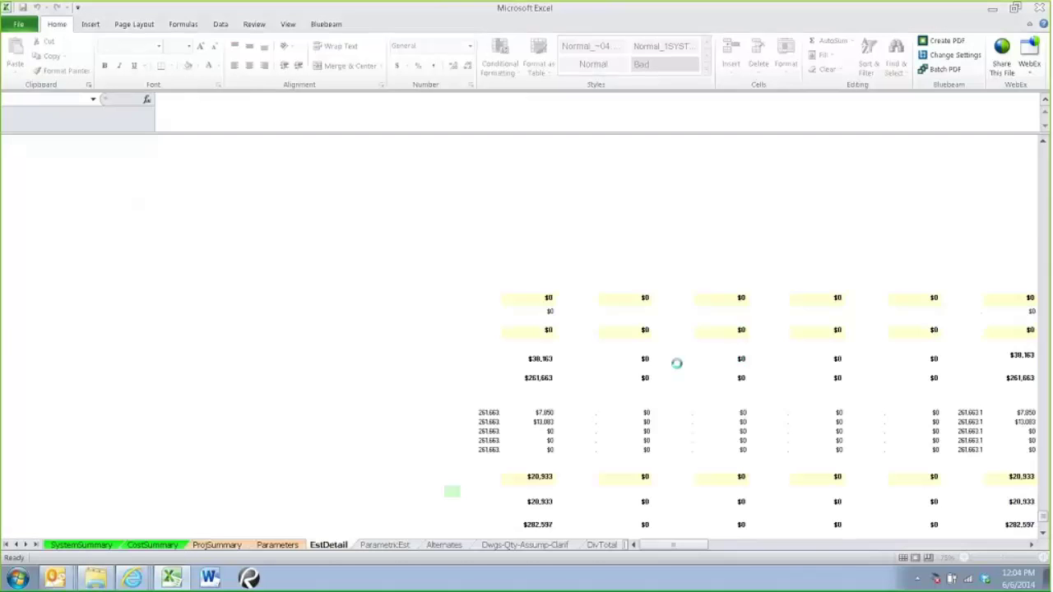
# Step: Examine the component lines, subtotals and MasterFormat 04 accounting cost codes on the EstDetail sheet
pyautogui.scroll(-1, 471, 380)
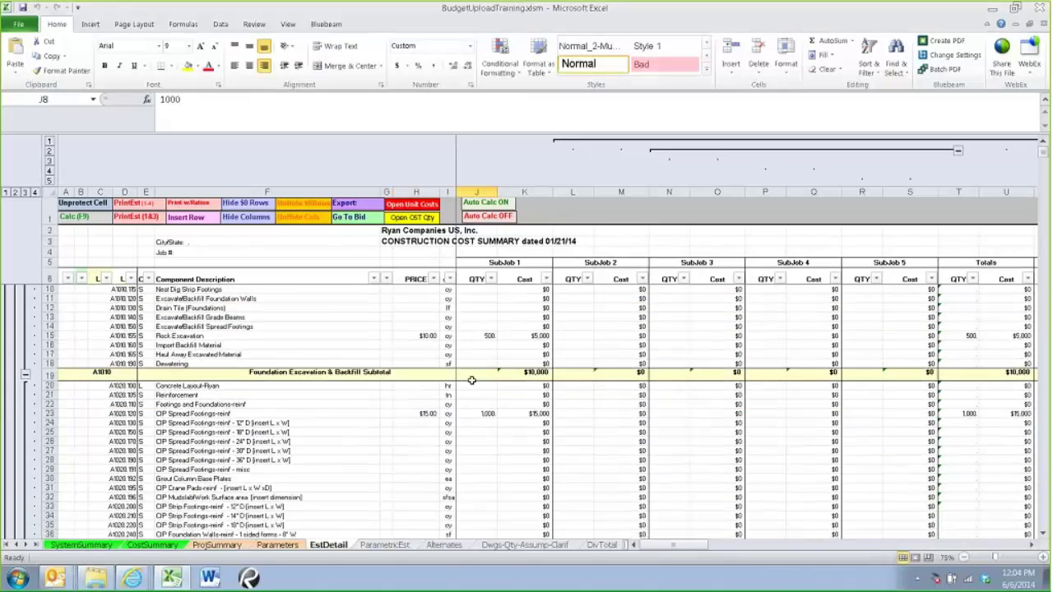
pyautogui.scroll(-4, 472, 380)
pyautogui.scroll(5, 472, 380)
pyautogui.scroll(-5, 471, 380)
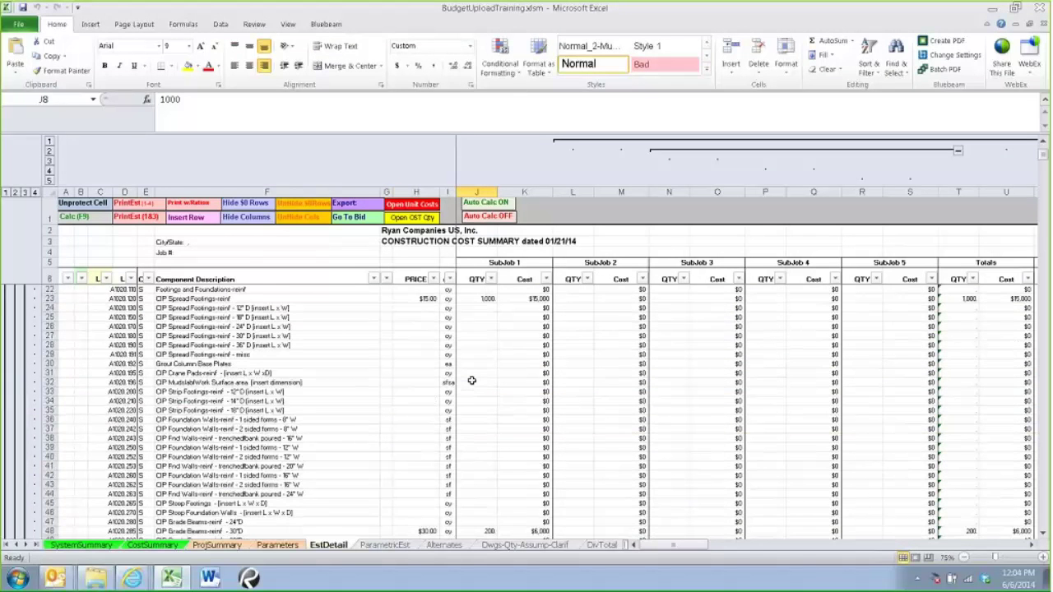
pyautogui.scroll(-11, 472, 380)
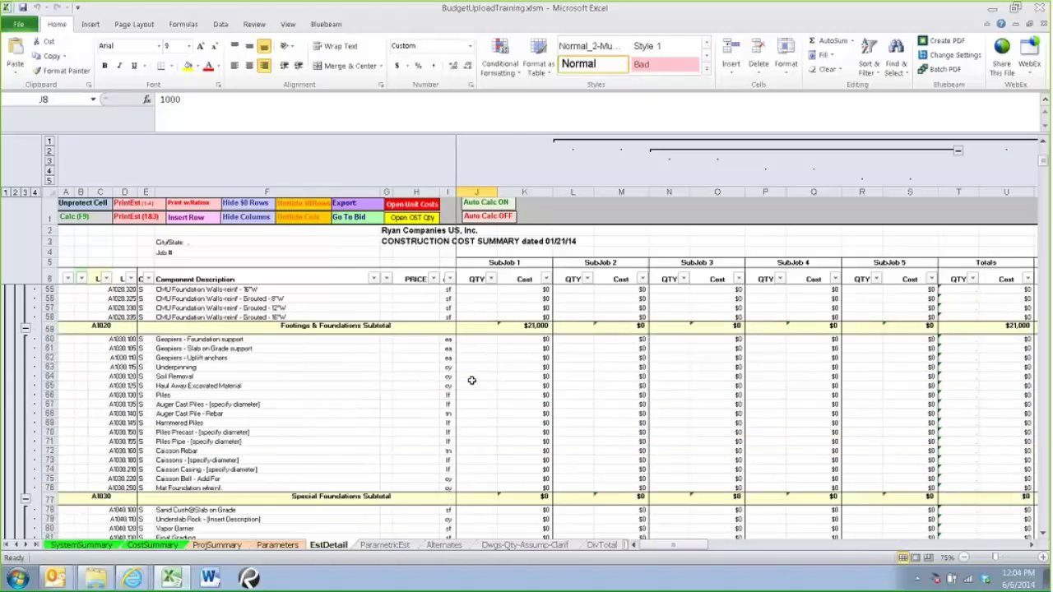
pyautogui.moveTo(673, 545); pyautogui.dragTo(781, 544)
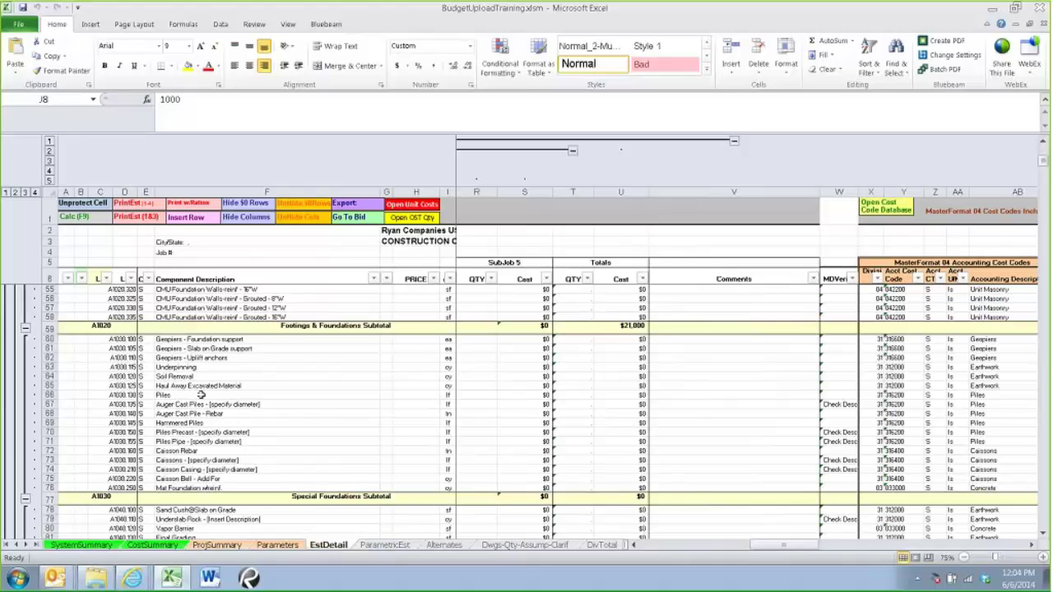
# Step: Hide the $0 rows on the EstDetail sheet and review the remaining cost lines down to Project Costs
pyautogui.scroll(11, 220, 405)
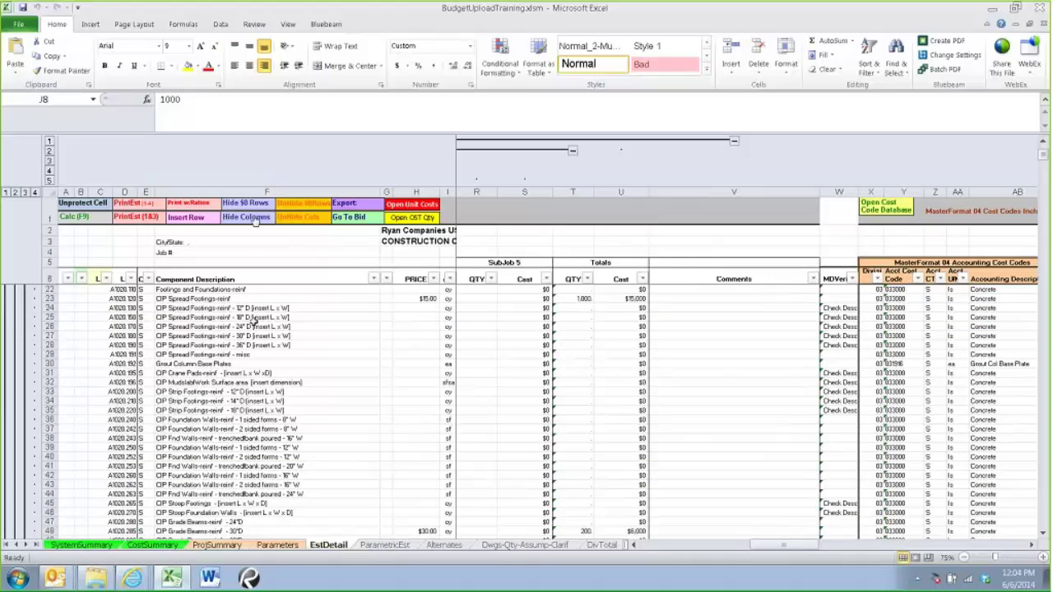
pyautogui.click(253, 207)
pyautogui.scroll(-13, 475, 372)
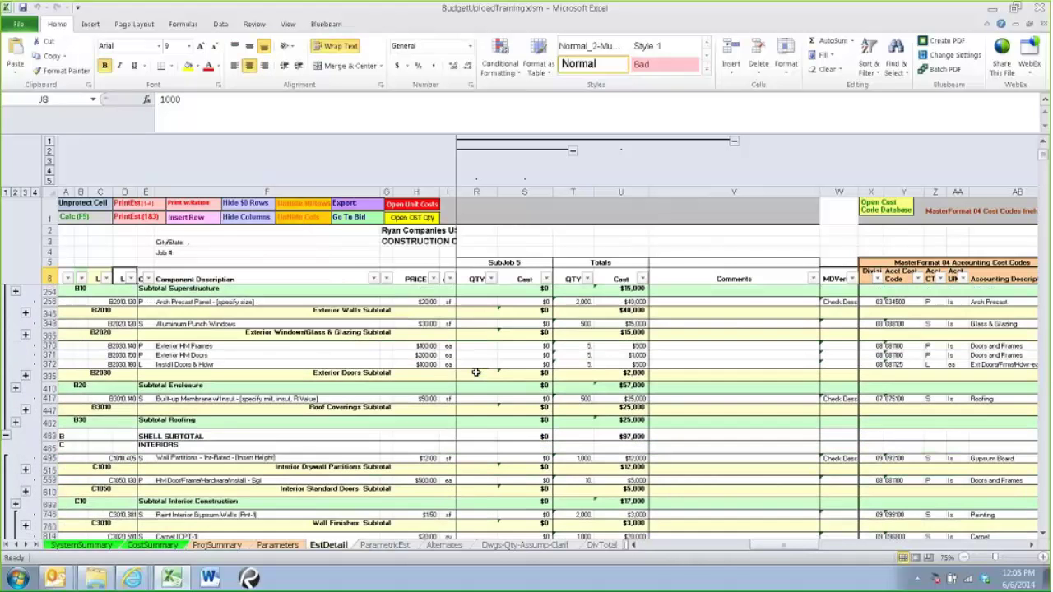
pyautogui.scroll(-12, 475, 372)
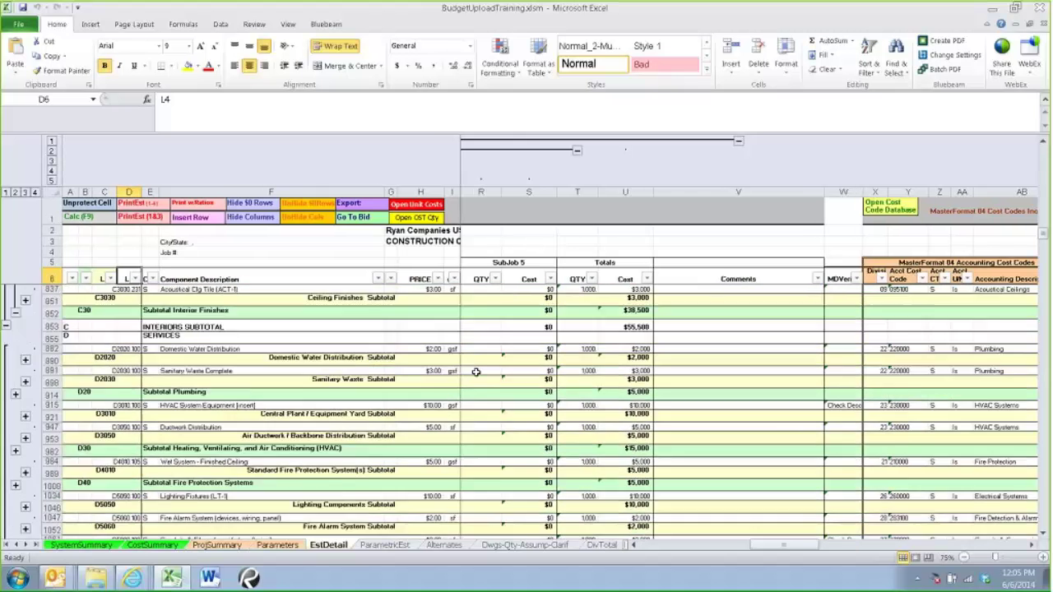
pyautogui.scroll(-3, 510, 468)
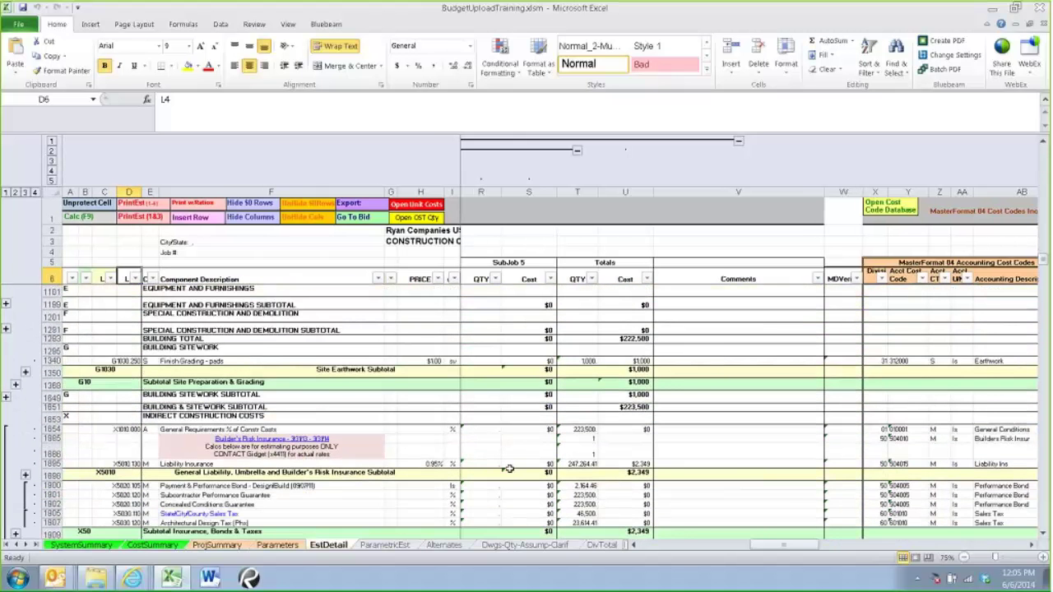
pyautogui.scroll(-3, 517, 492)
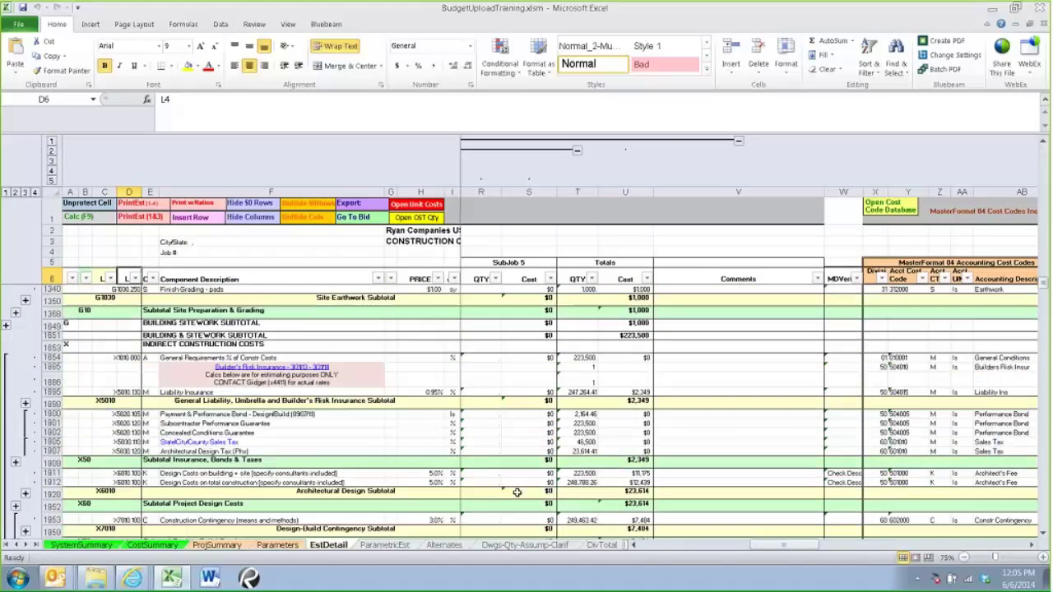
pyautogui.scroll(-10, 517, 492)
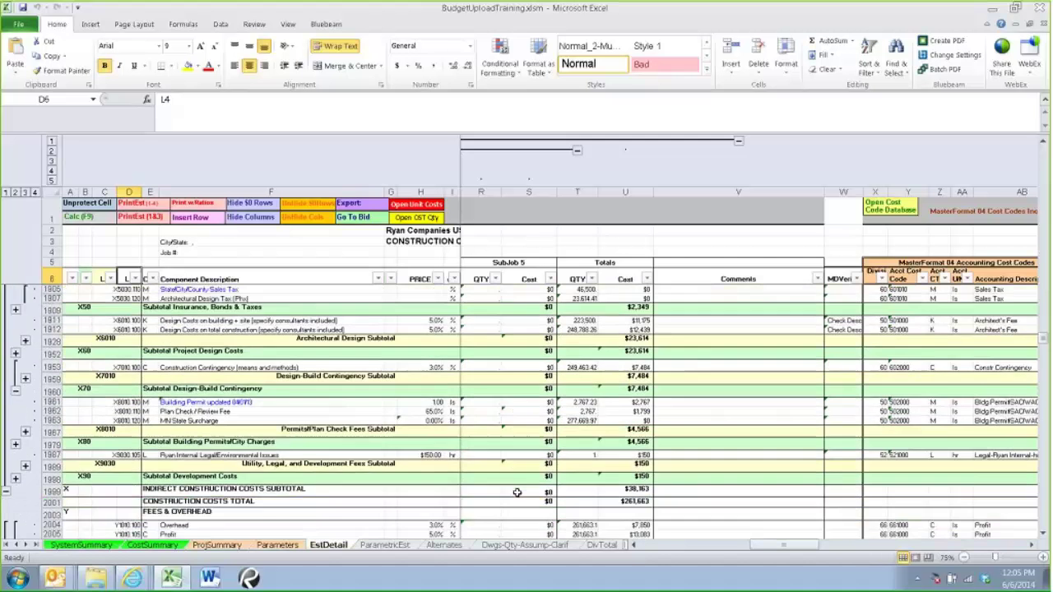
pyautogui.scroll(-2, 517, 492)
pyautogui.moveTo(812, 548); pyautogui.dragTo(703, 549)
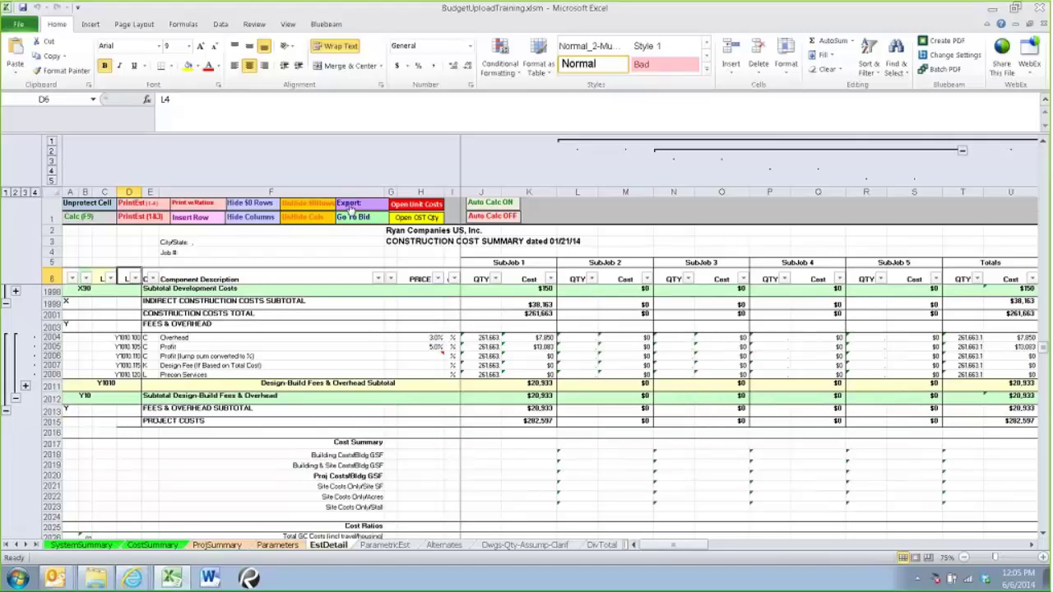
# Step: Export the estimate to the Acct Input/Budget Uploader form, agreeing to continue and to open AcctInputForm.xlsm, and dismiss the notices
pyautogui.click(349, 204)
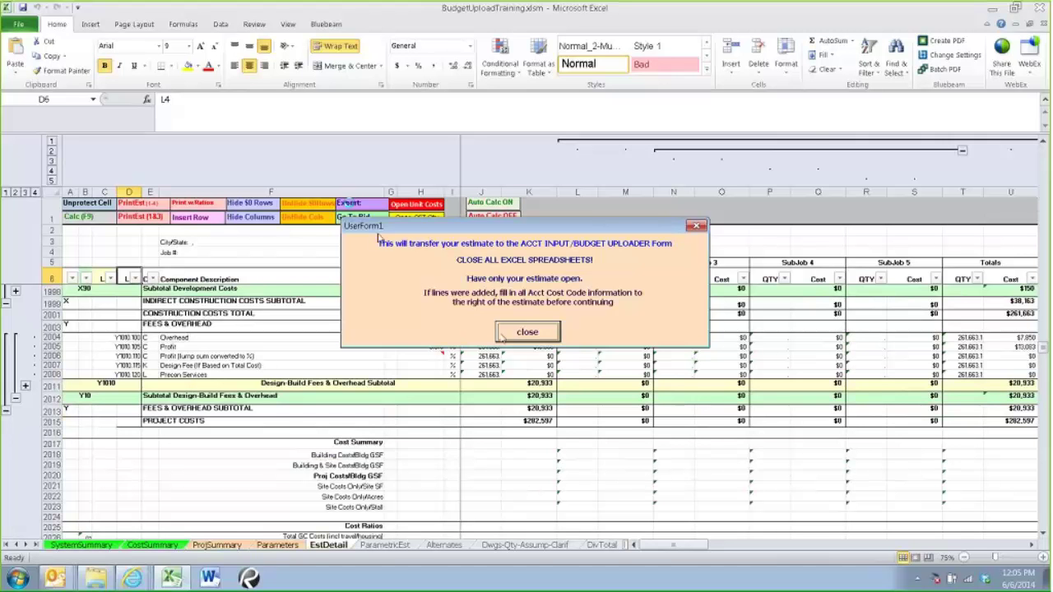
pyautogui.click(527, 333)
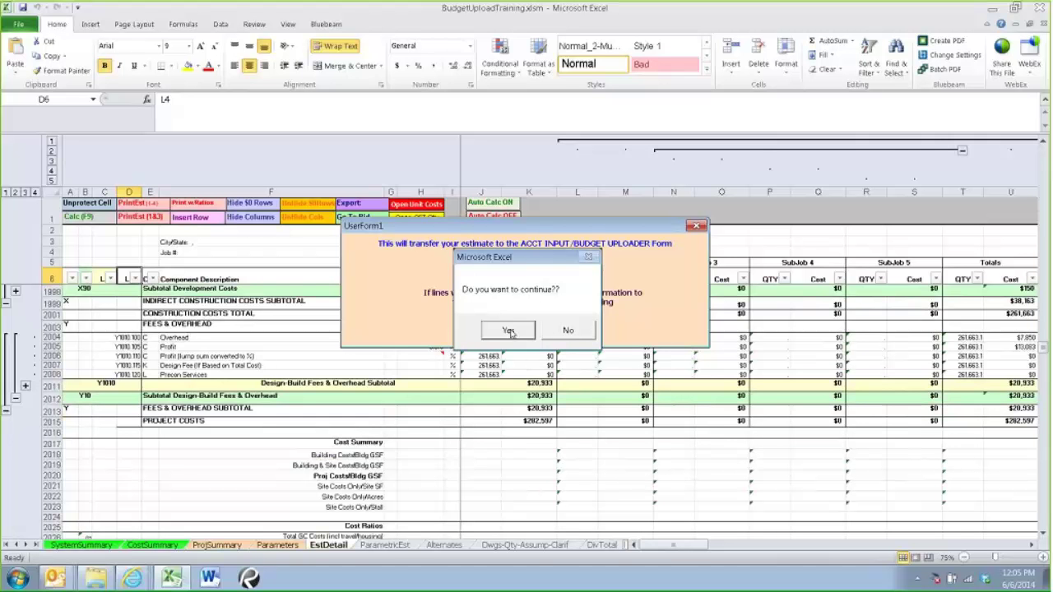
pyautogui.click(509, 331)
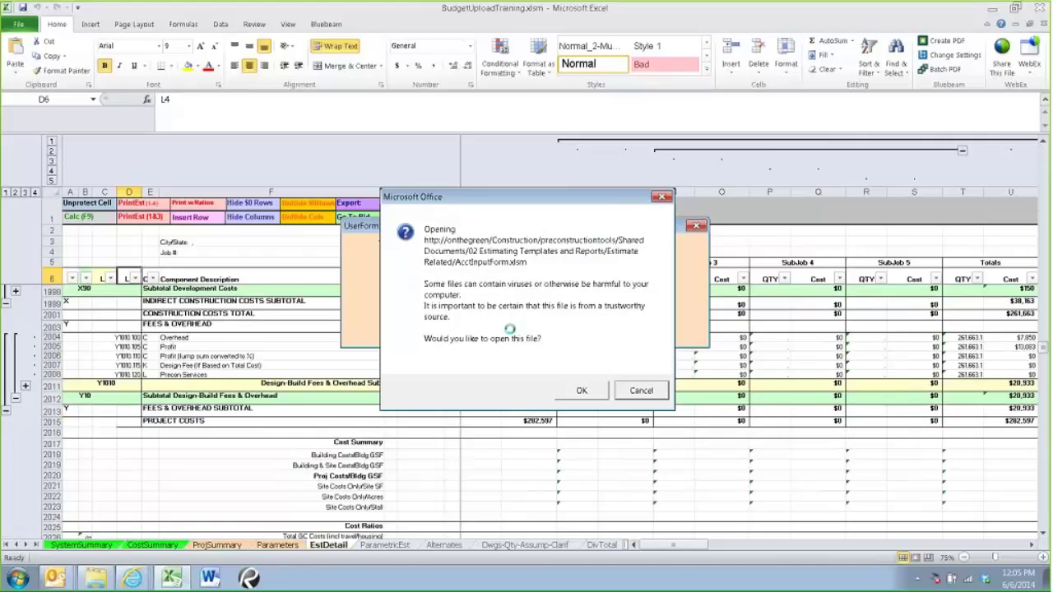
pyautogui.click(582, 392)
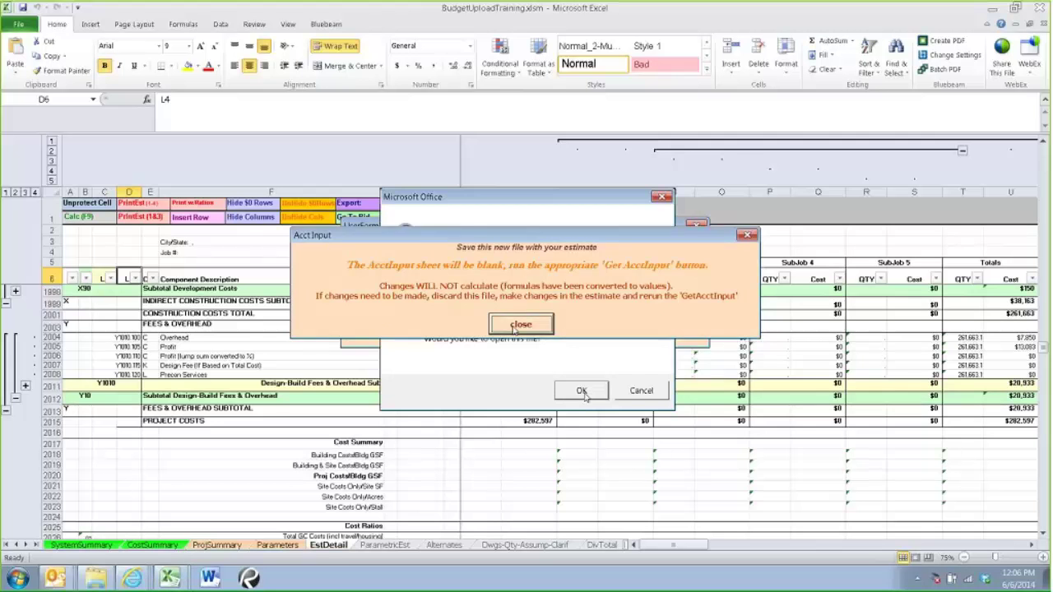
pyautogui.click(518, 325)
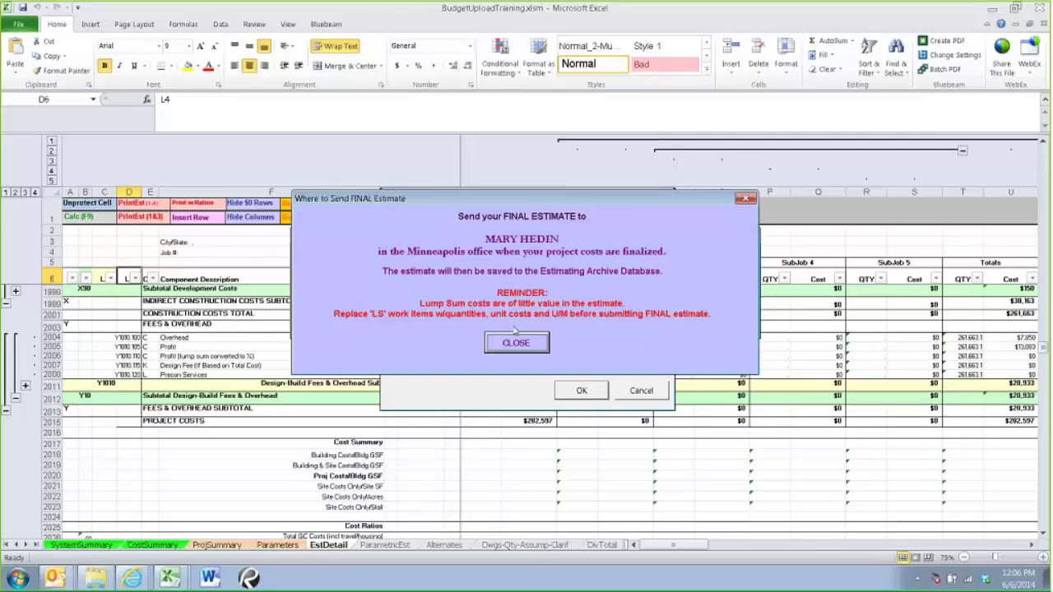
pyautogui.click(517, 343)
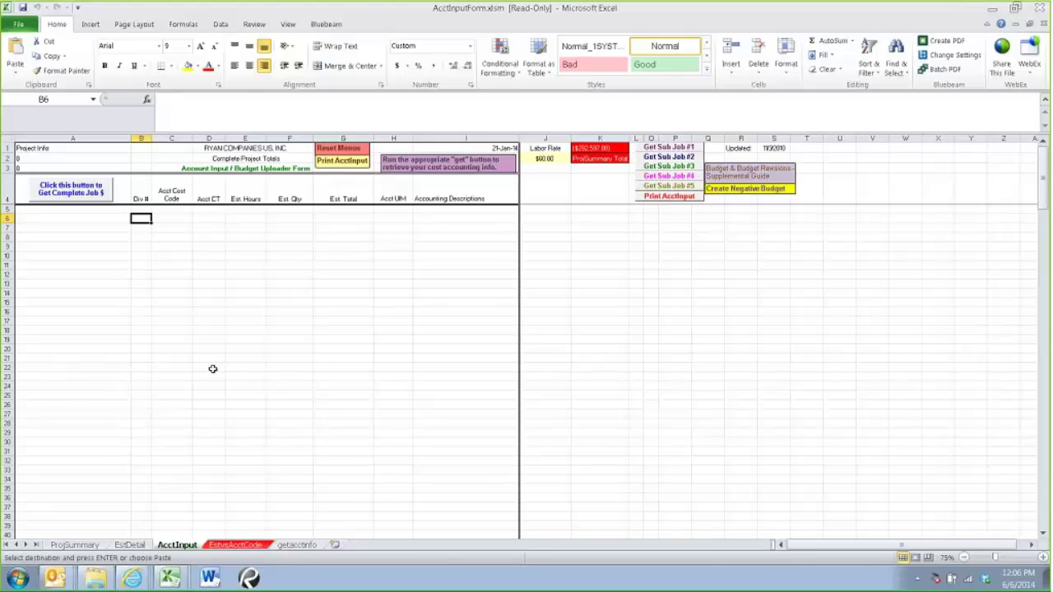
# Step: Check on the exported form's EstDetail sheet whether the footing cost and total cells hold plain values instead of formulas
pyautogui.click(129, 545)
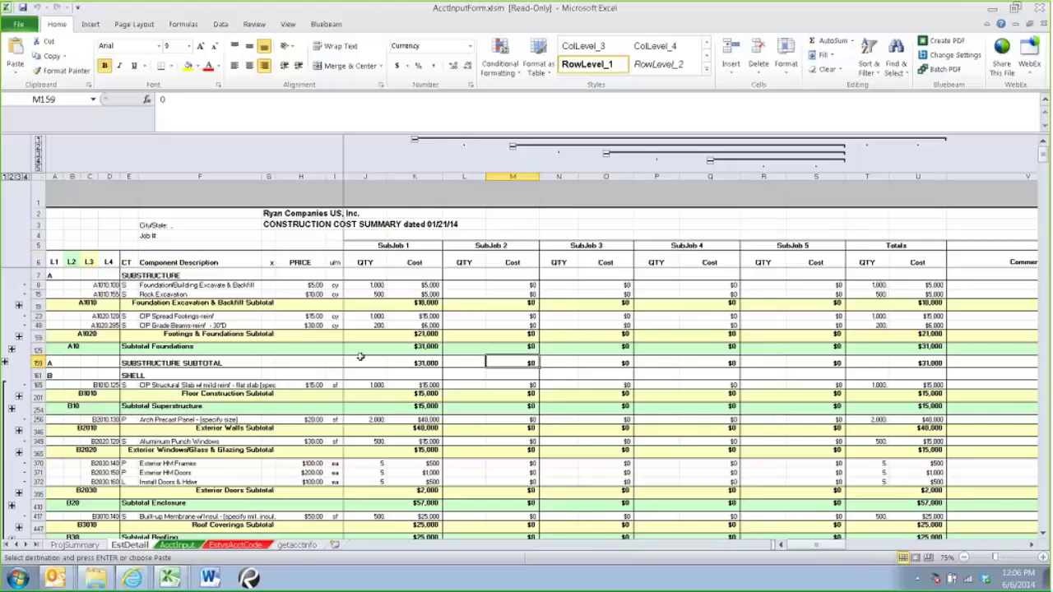
pyautogui.click(415, 316)
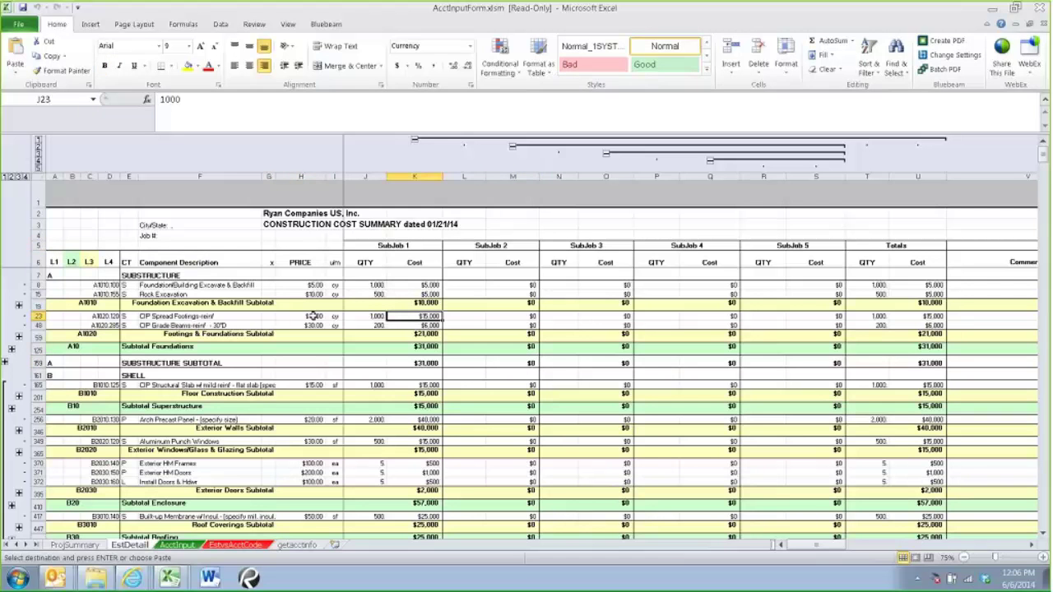
pyautogui.press('Left')
pyautogui.press('Right')
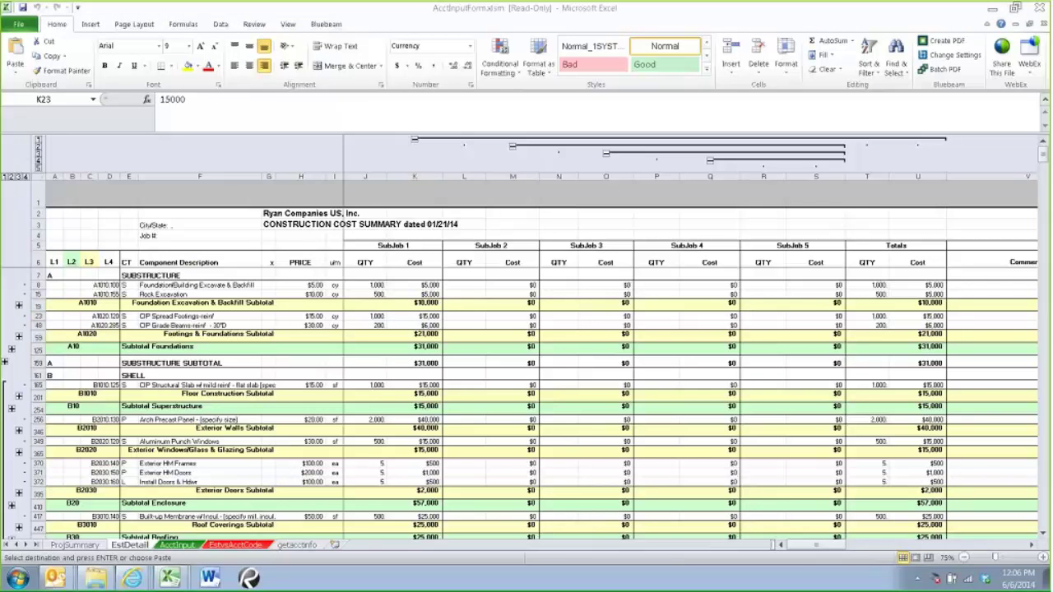
pyautogui.click(424, 318)
pyautogui.hotkey('ctrl', 'Right')
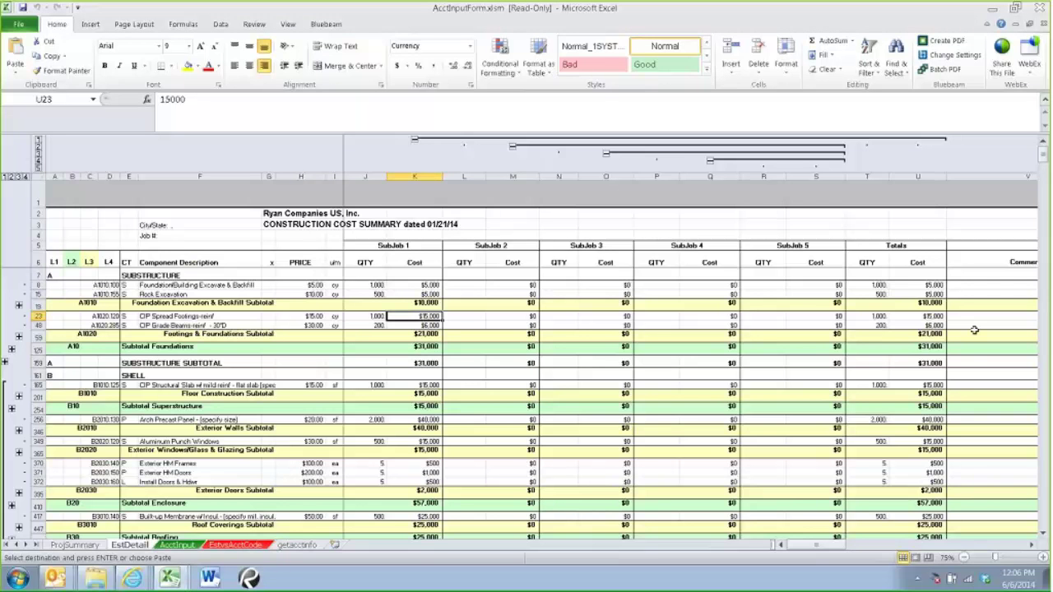
pyautogui.click(938, 325)
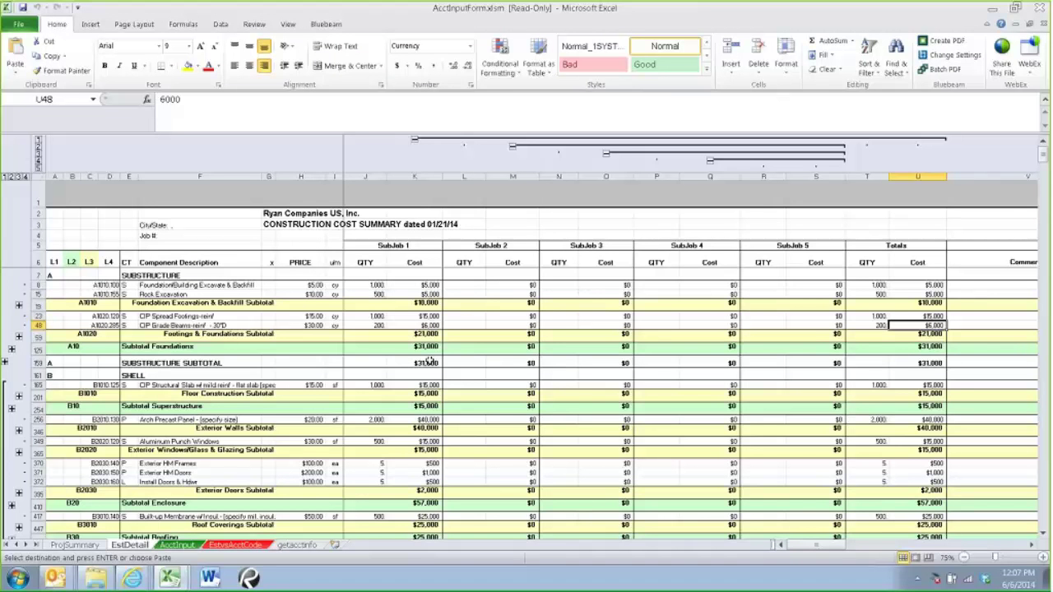
# Step: Compare the AcctInput sheet with the exported EstDetail sheet, ending on AcctInput
pyautogui.click(177, 546)
pyautogui.click(176, 546)
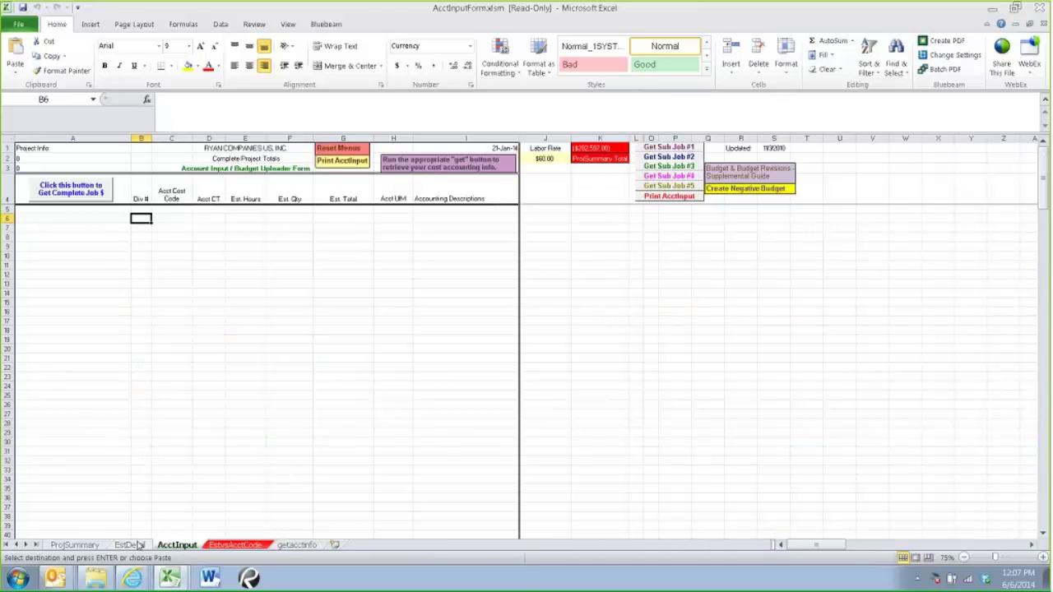
pyautogui.click(130, 545)
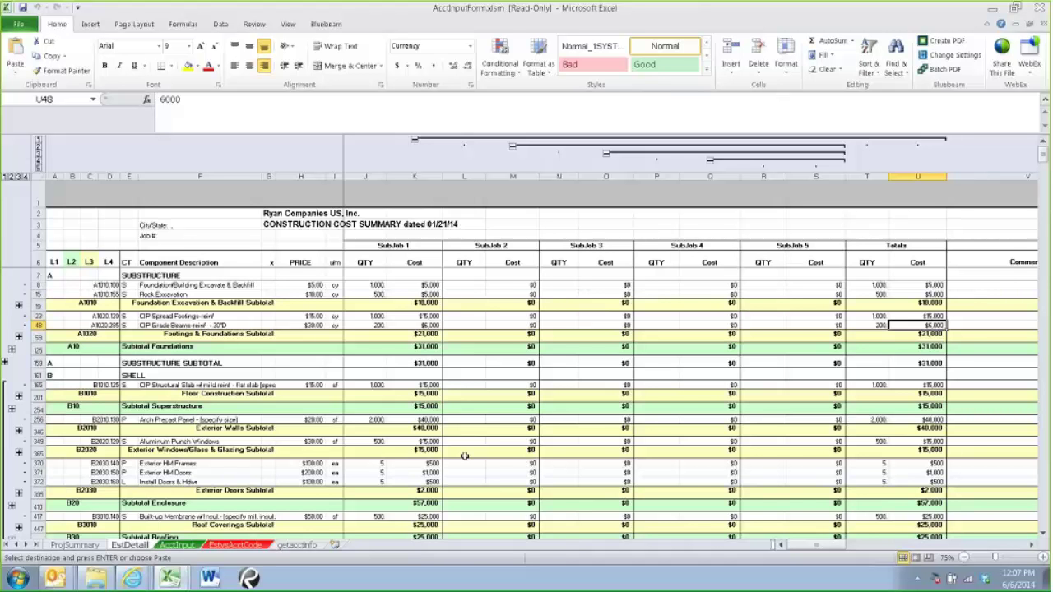
pyautogui.click(176, 545)
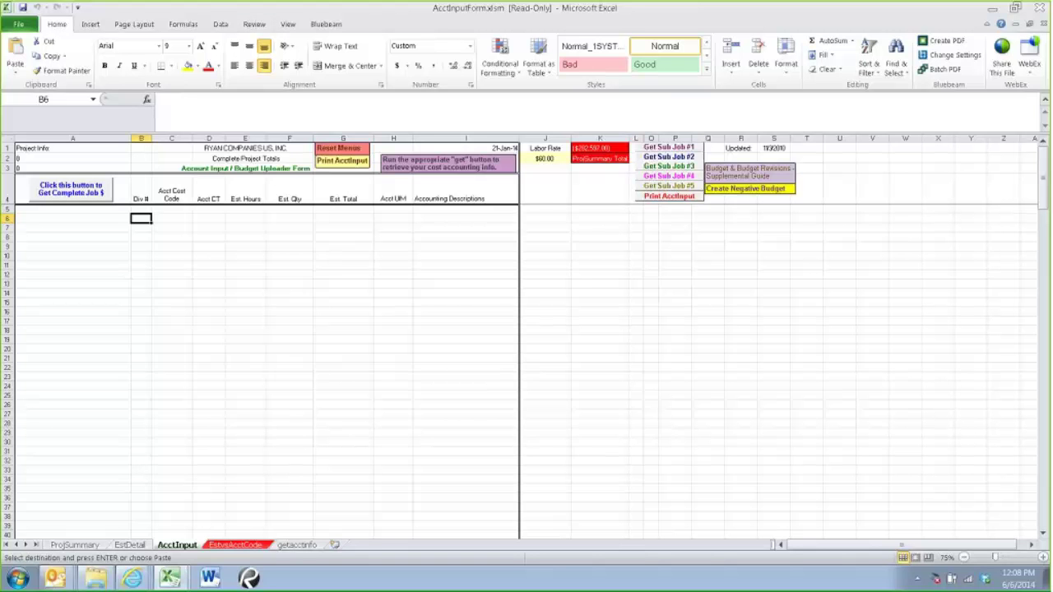
# Step: Highlight the SubJob 4 and SubJob 5 columns on the exported EstDetail sheet and review their cost lines down to the Interiors section
pyautogui.click(134, 546)
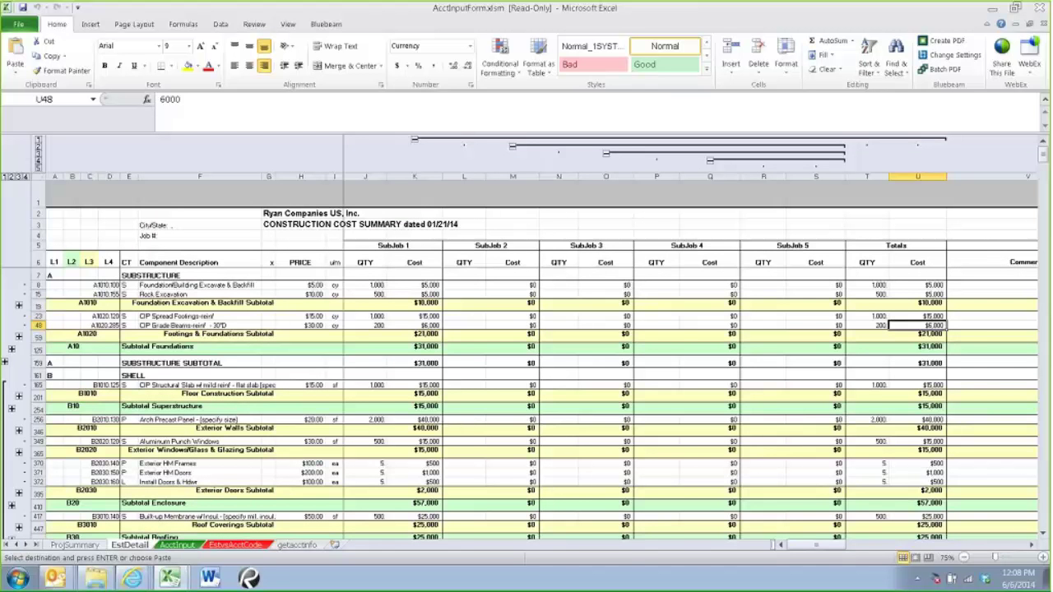
pyautogui.moveTo(657, 176); pyautogui.dragTo(796, 174)
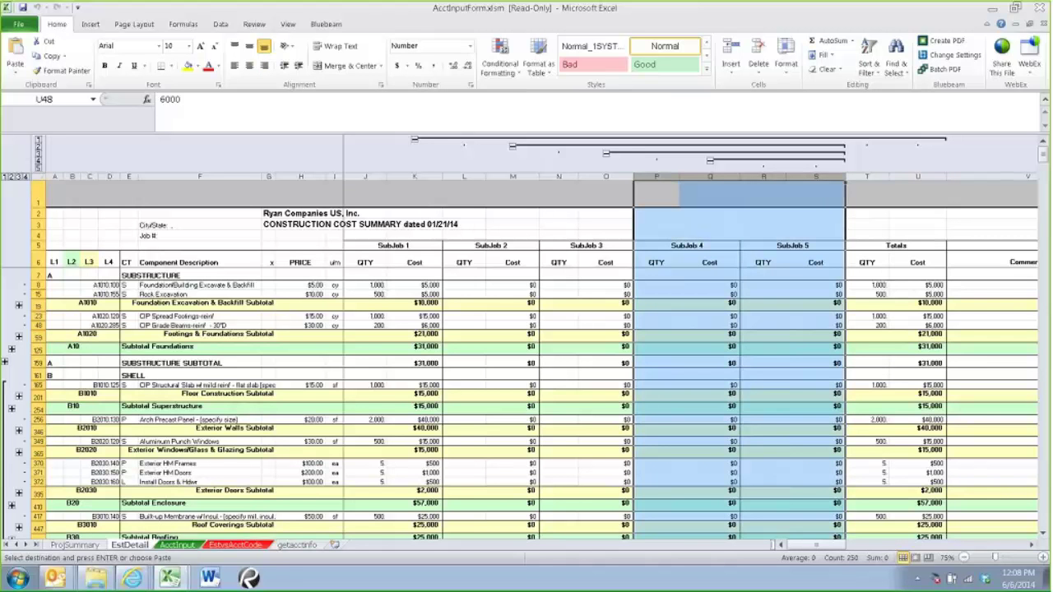
pyautogui.moveTo(657, 176); pyautogui.dragTo(807, 174)
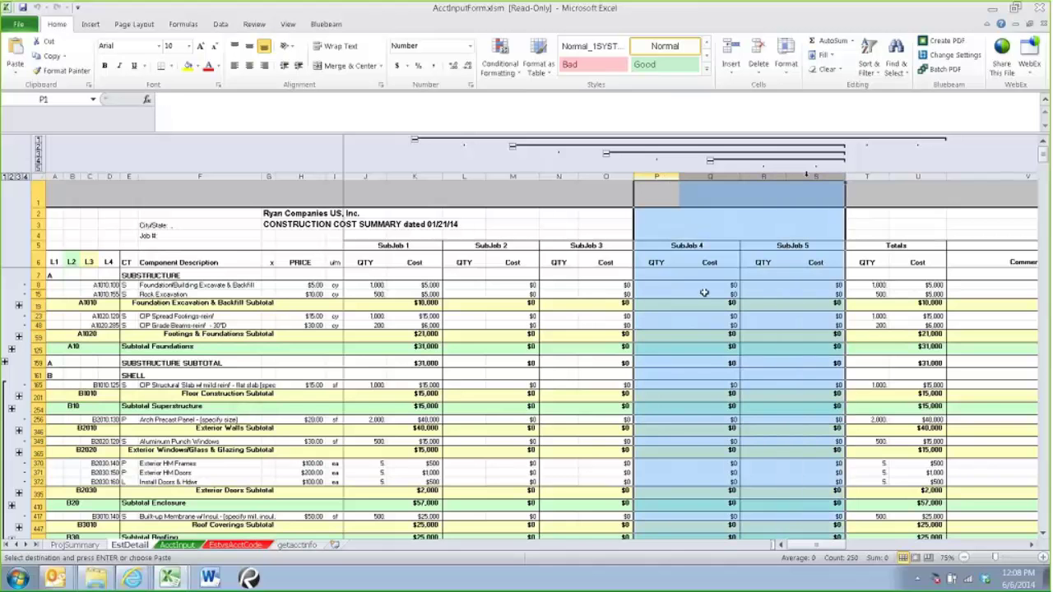
pyautogui.scroll(-2, 702, 294)
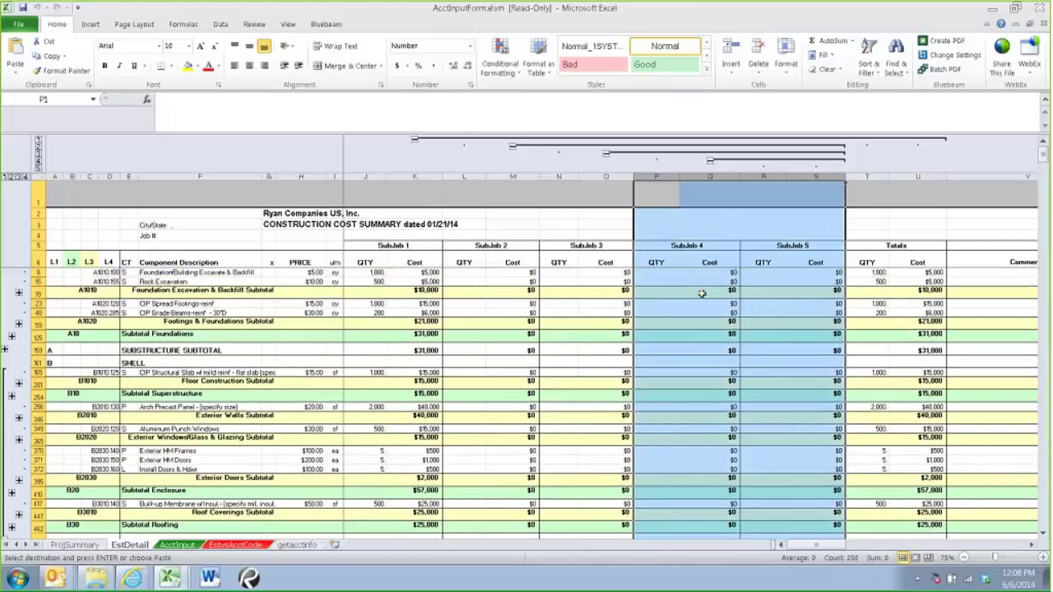
pyautogui.scroll(-5, 756, 431)
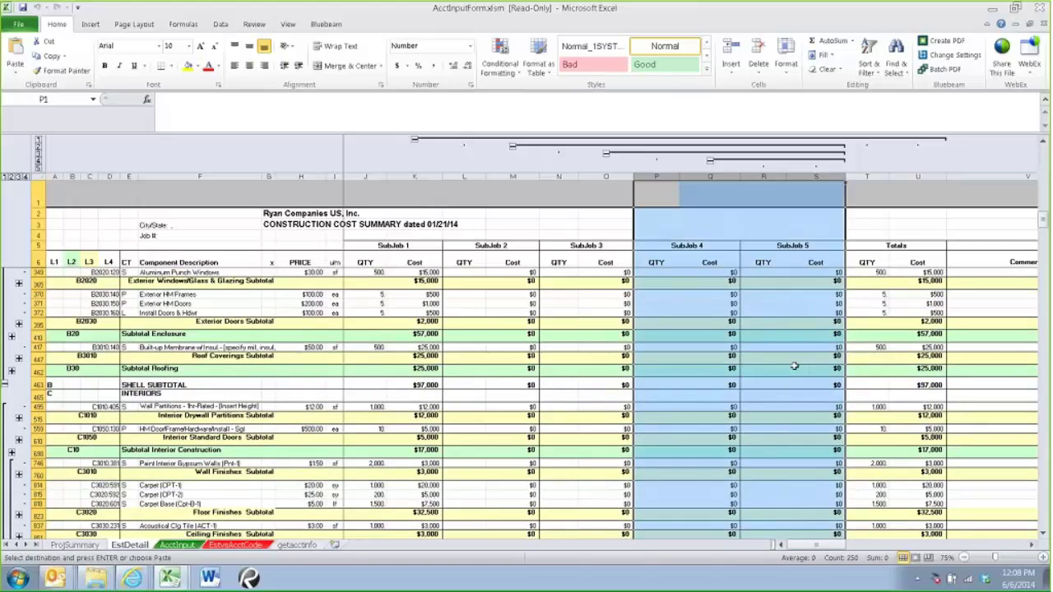
pyautogui.scroll(-2, 795, 366)
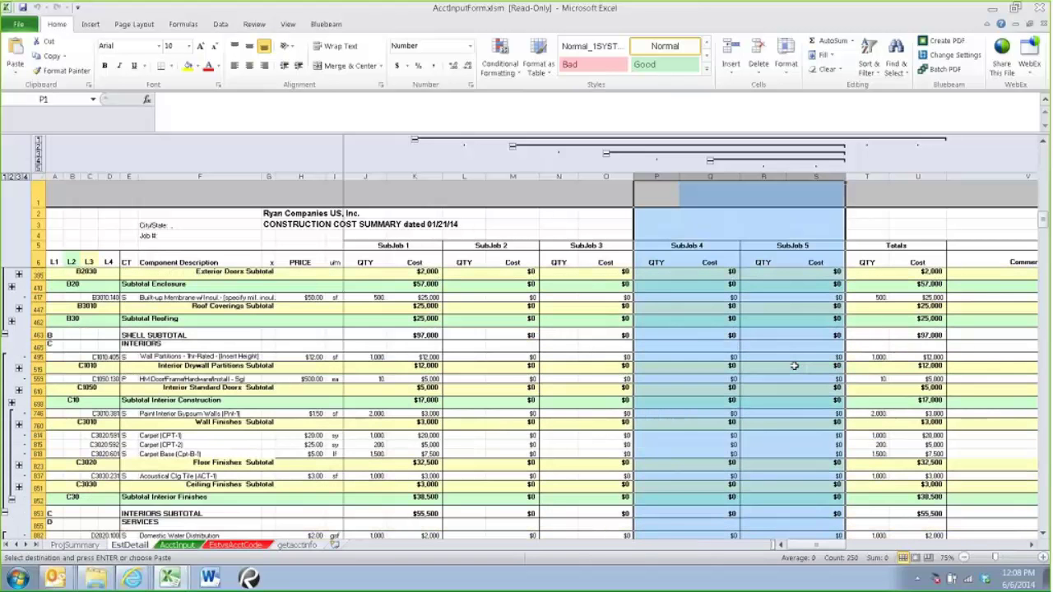
# Step: Retrieve the complete job costs into the AcctInput sheet, verifying the added-line data and setting the average hourly labor rate to 60
pyautogui.click(177, 546)
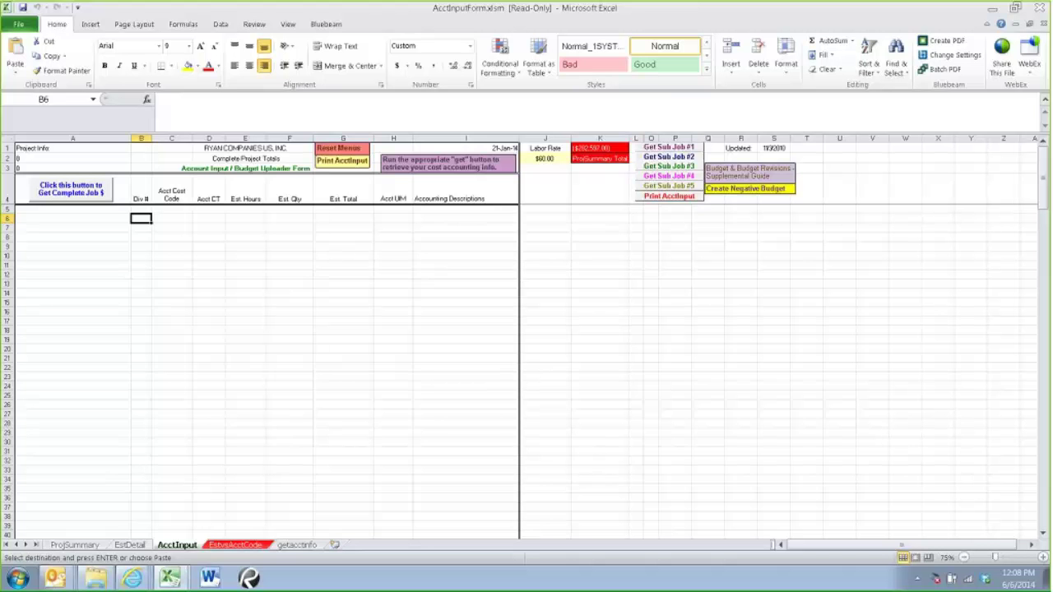
pyautogui.click(68, 195)
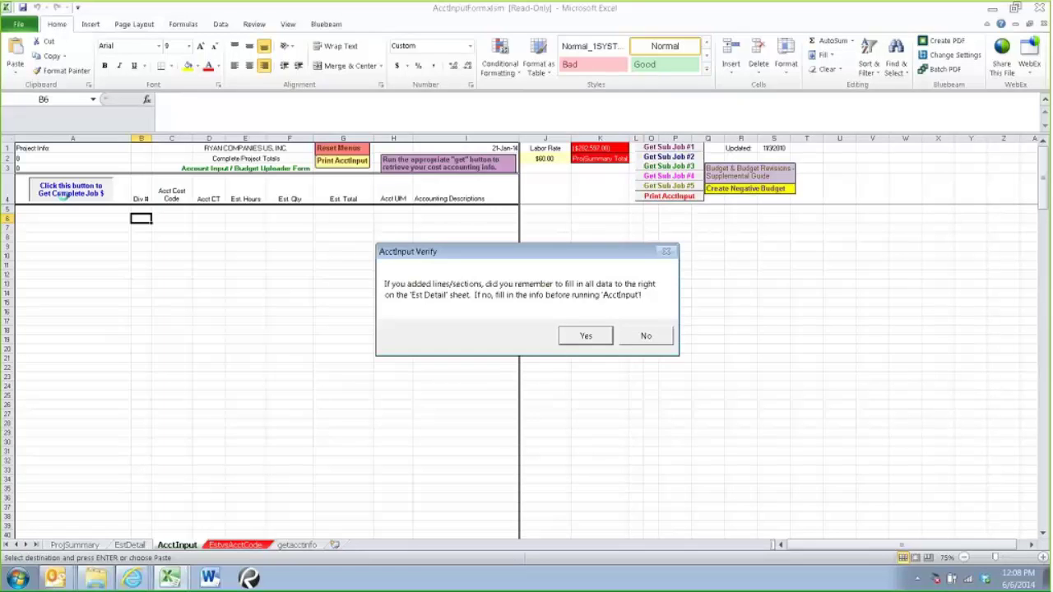
pyautogui.click(586, 336)
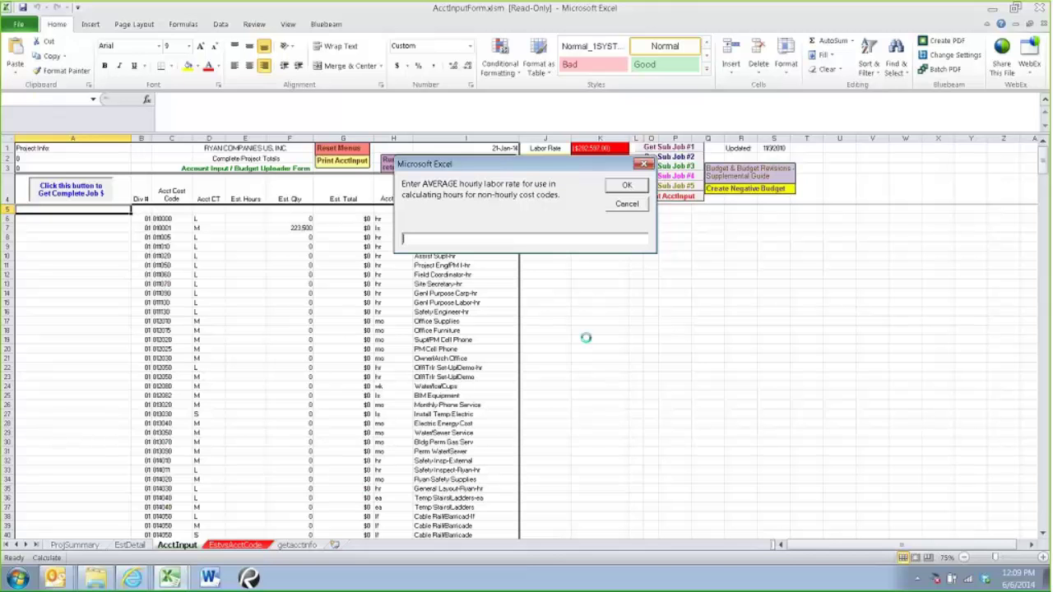
pyautogui.write('60')
pyautogui.press('Return')
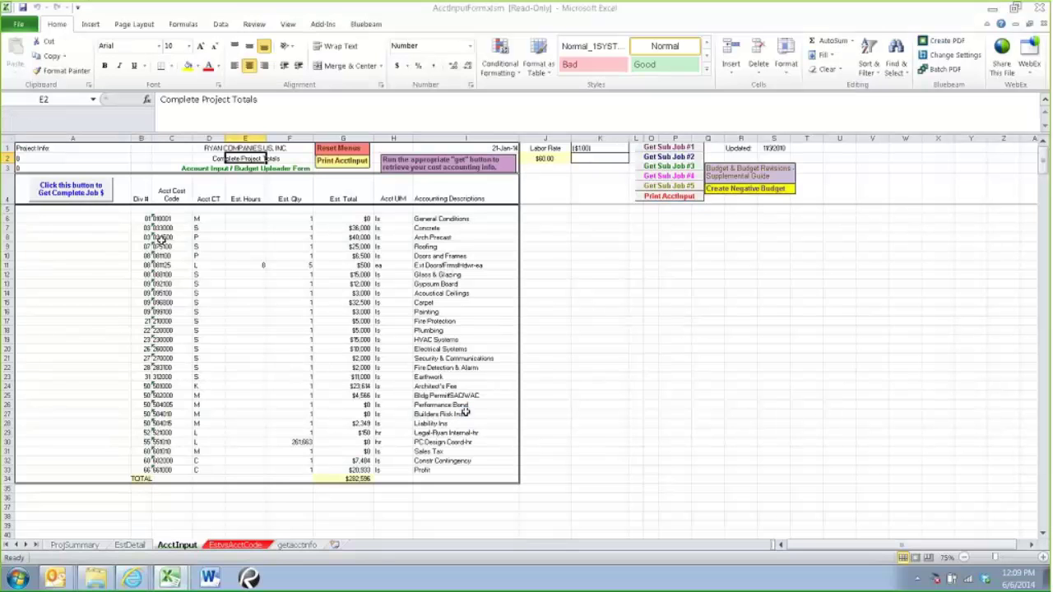
# Step: Highlight the retrieved cost code lines from General Conditions to Profit, view the EstDetail sheet, and return to the BudgetUploadTraining workbook
pyautogui.moveTo(158, 218); pyautogui.dragTo(400, 470)
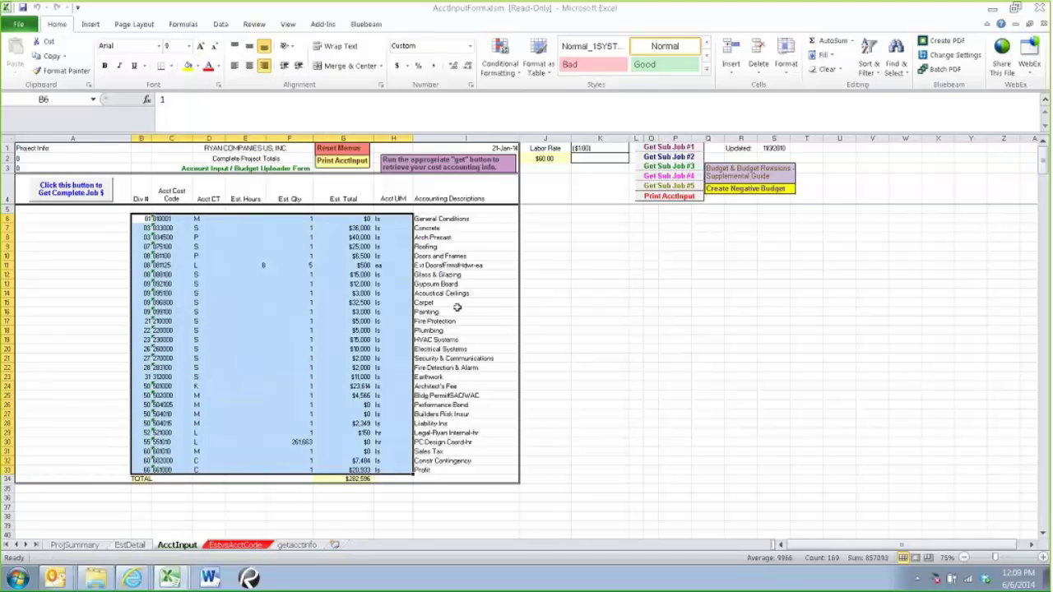
pyautogui.click(133, 547)
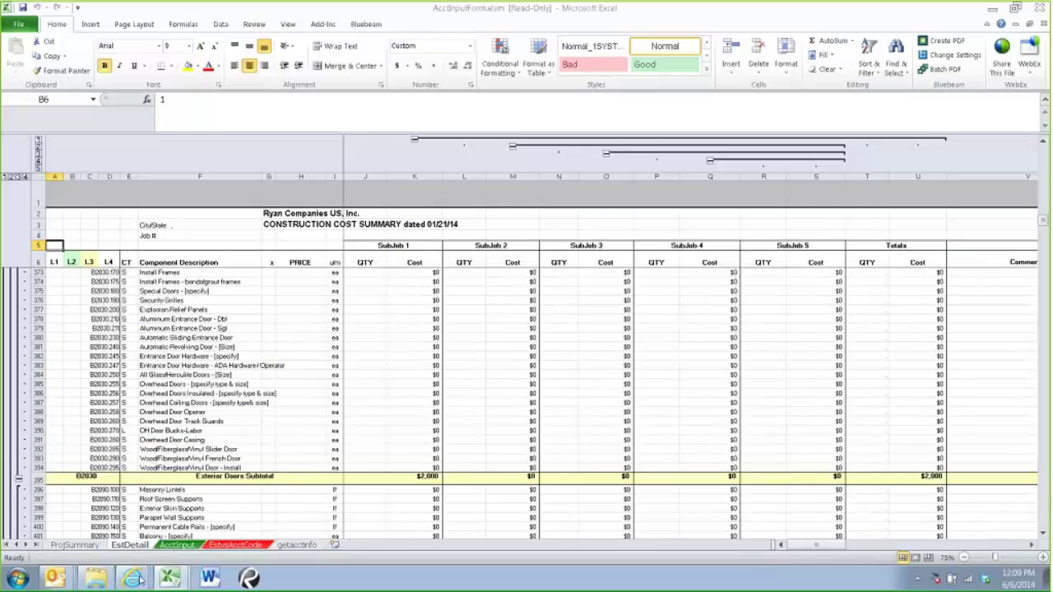
pyautogui.moveTo(170, 579)
pyautogui.click(169, 529)
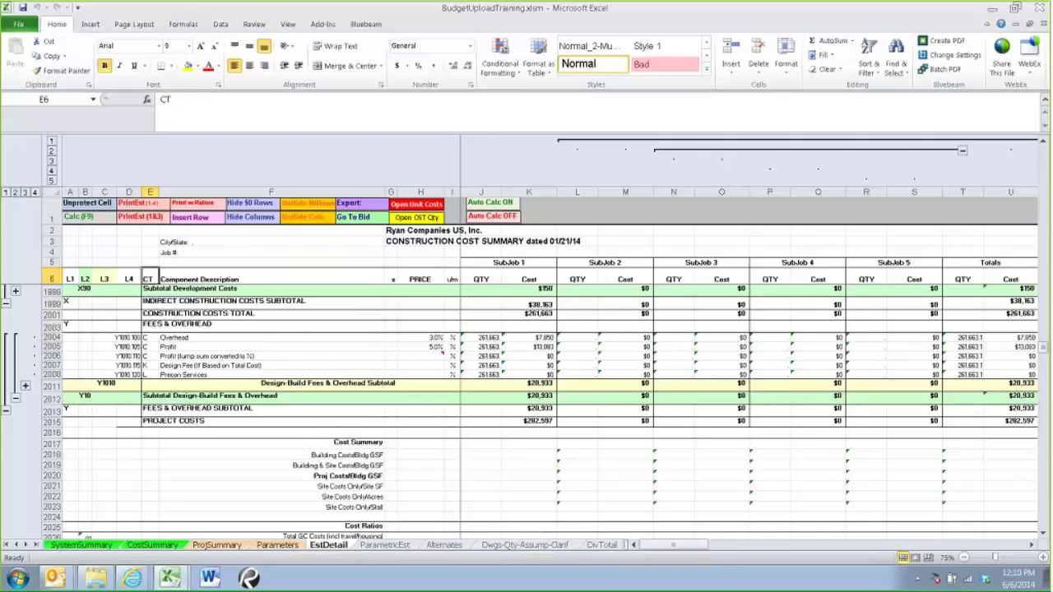
# Step: Examine the MasterFormat 04 accounting cost codes on EstDetail, from the Overhead line back up to the Interior Finishes lines
pyautogui.click(1031, 545)
pyautogui.moveTo(1034, 547); pyautogui.dragTo(1033, 547)
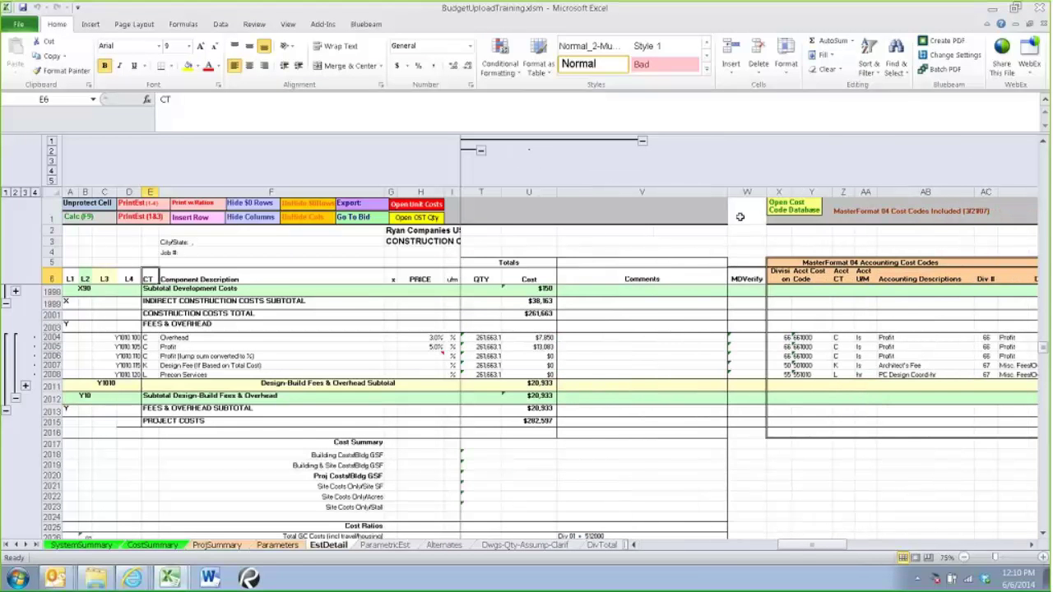
pyautogui.moveTo(1032, 548); pyautogui.dragTo(1032, 547)
pyautogui.moveTo(474, 339); pyautogui.dragTo(705, 340)
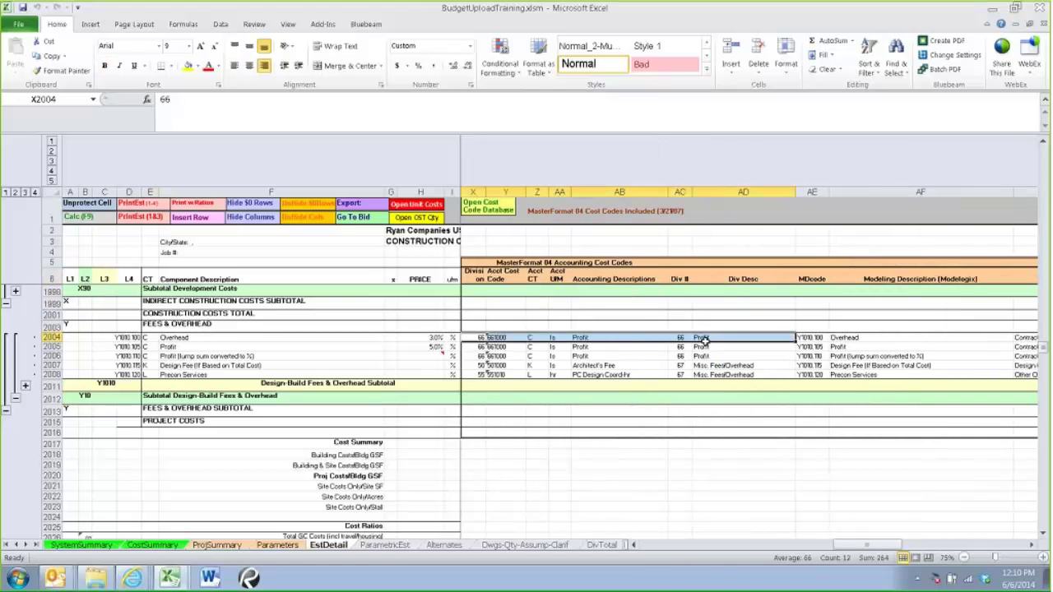
pyautogui.scroll(5, 705, 340)
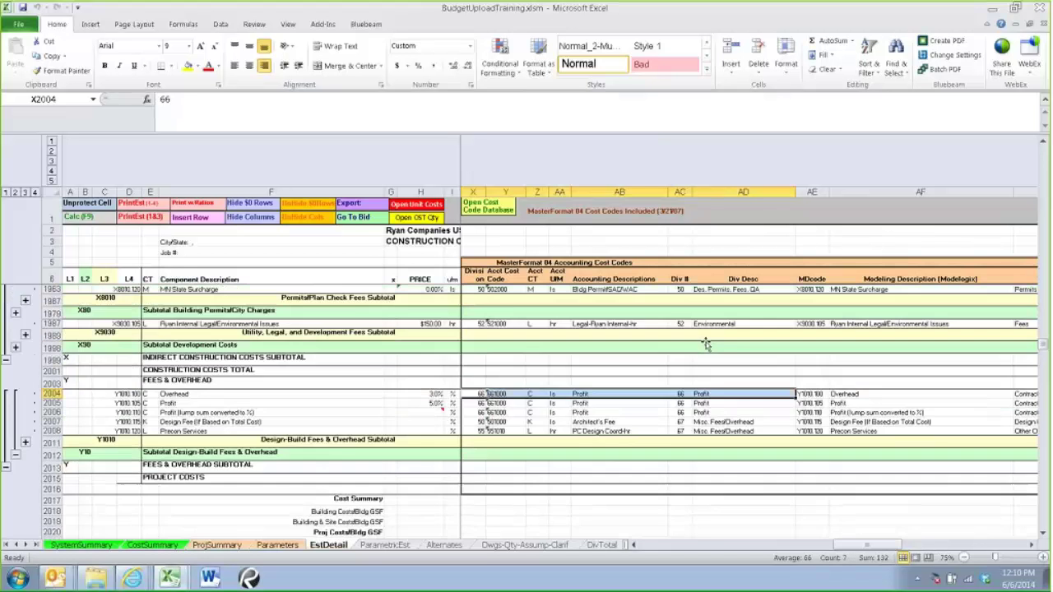
pyautogui.scroll(9, 706, 341)
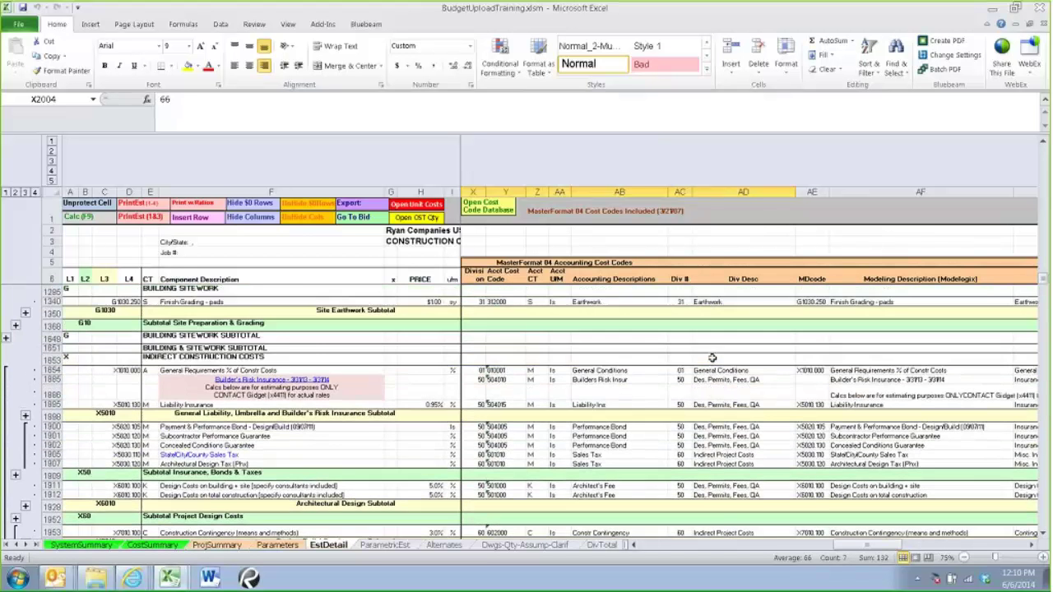
pyautogui.scroll(6, 712, 358)
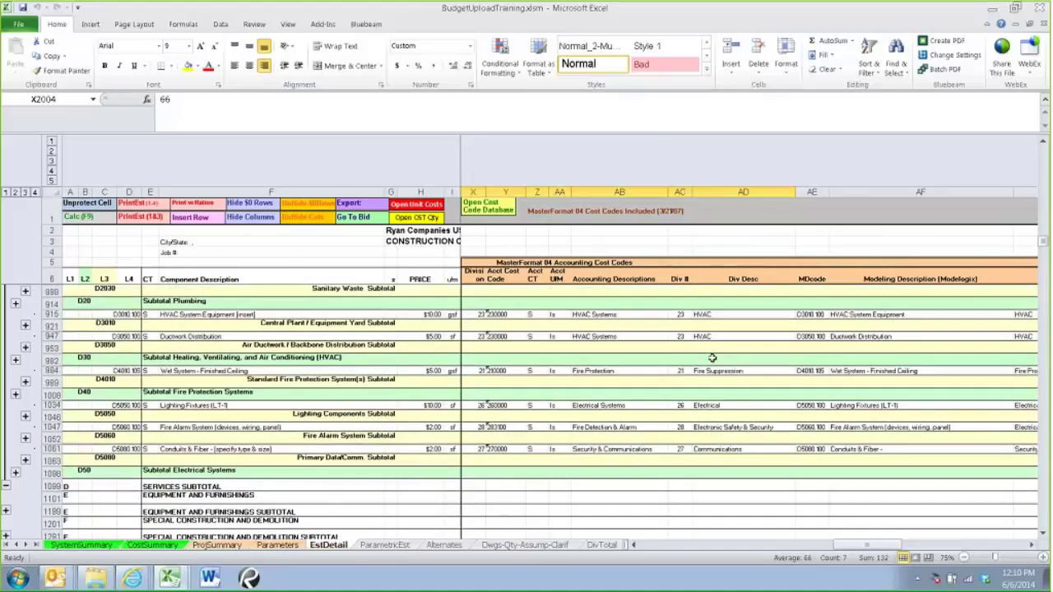
pyautogui.scroll(8, 712, 358)
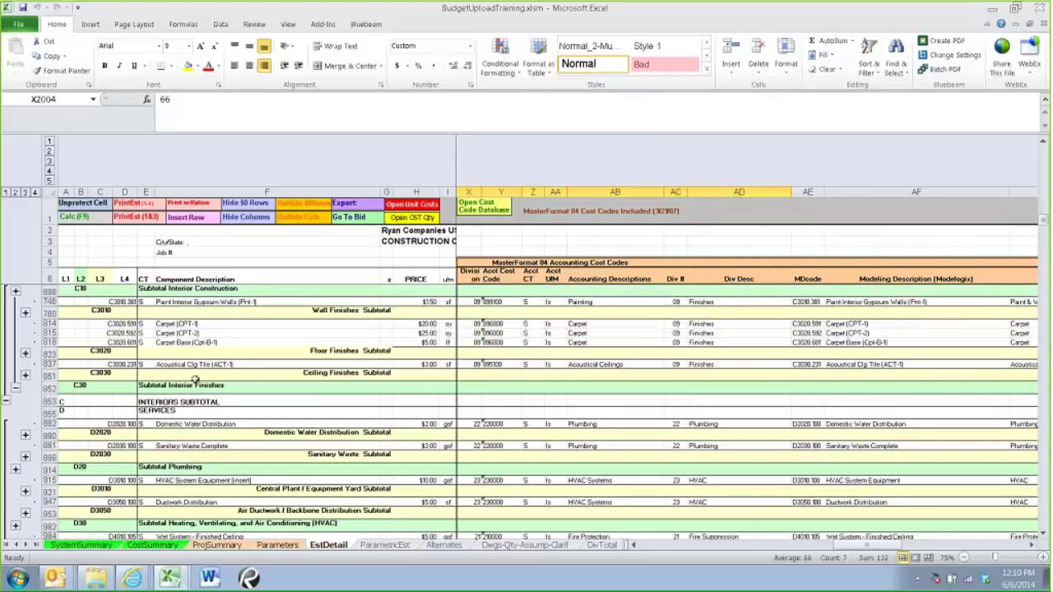
# Step: Highlight the Carpet (CPT-1) and Carpet (CPT-2) descriptions under Floor Finishes, and select the entire Carpet (CPT-1) row
pyautogui.scroll(2, 195, 381)
pyautogui.moveTo(195, 441); pyautogui.dragTo(201, 446)
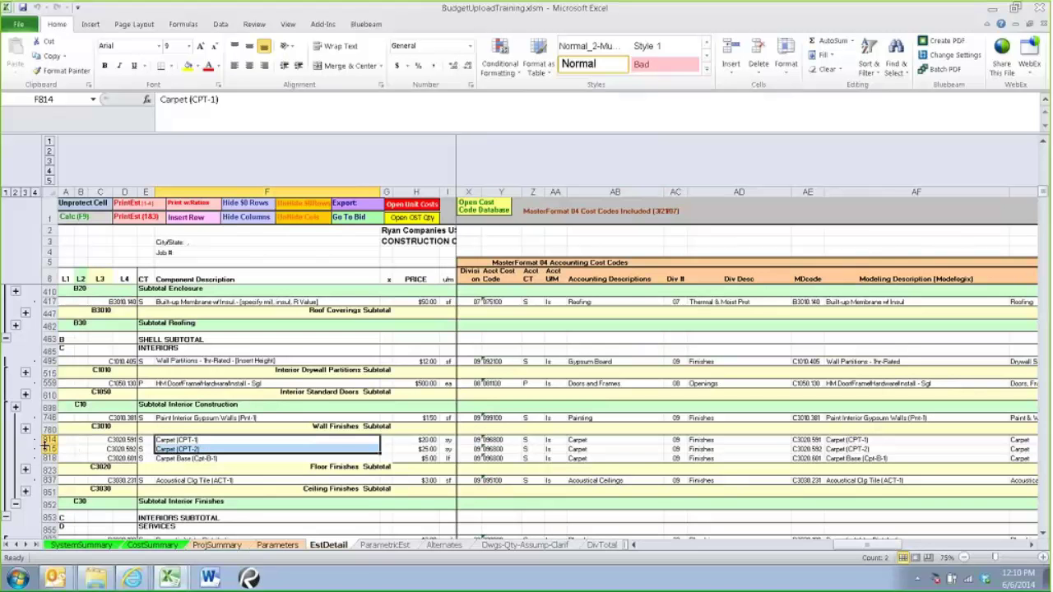
pyautogui.click(48, 440)
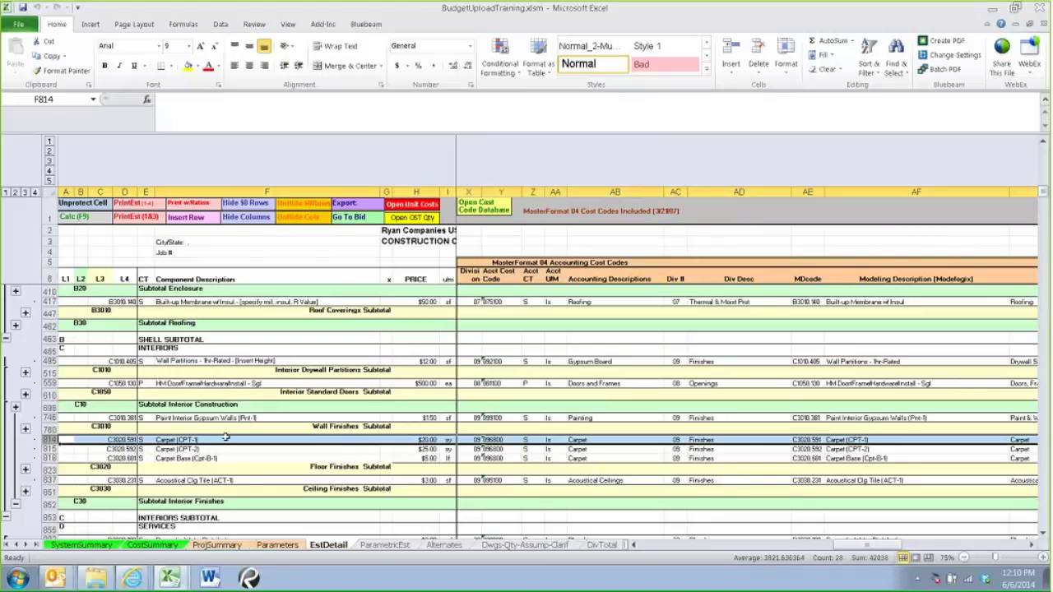
# Step: Highlight the Carpet Base (Cpt-B-1), Carpet (CPT-2) and Carpet (CPT-1) descriptions, plus the division code of the Carpet (CPT-1) line
pyautogui.click(185, 460)
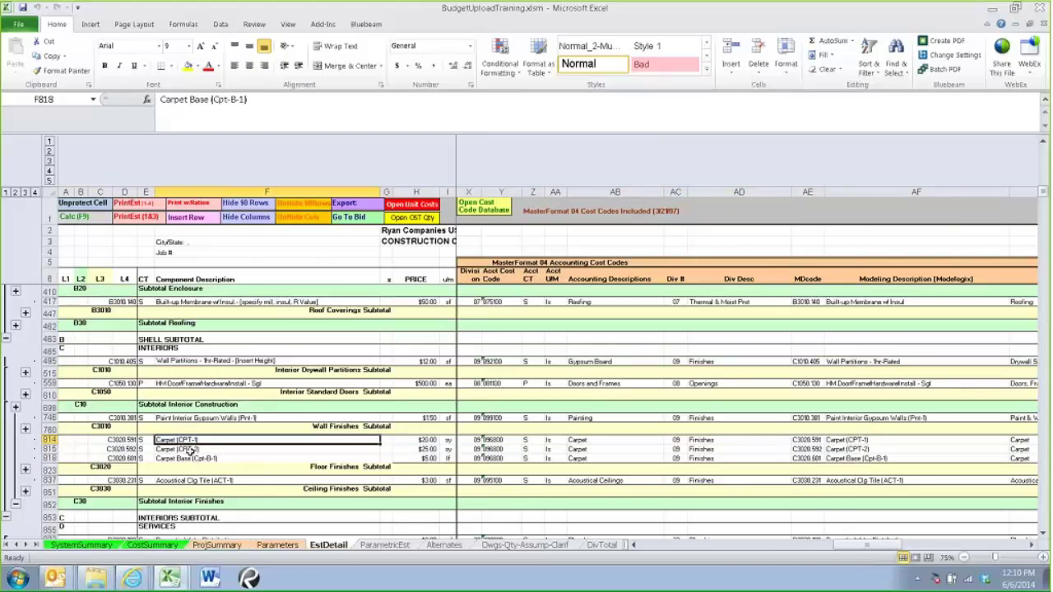
pyautogui.click(193, 448)
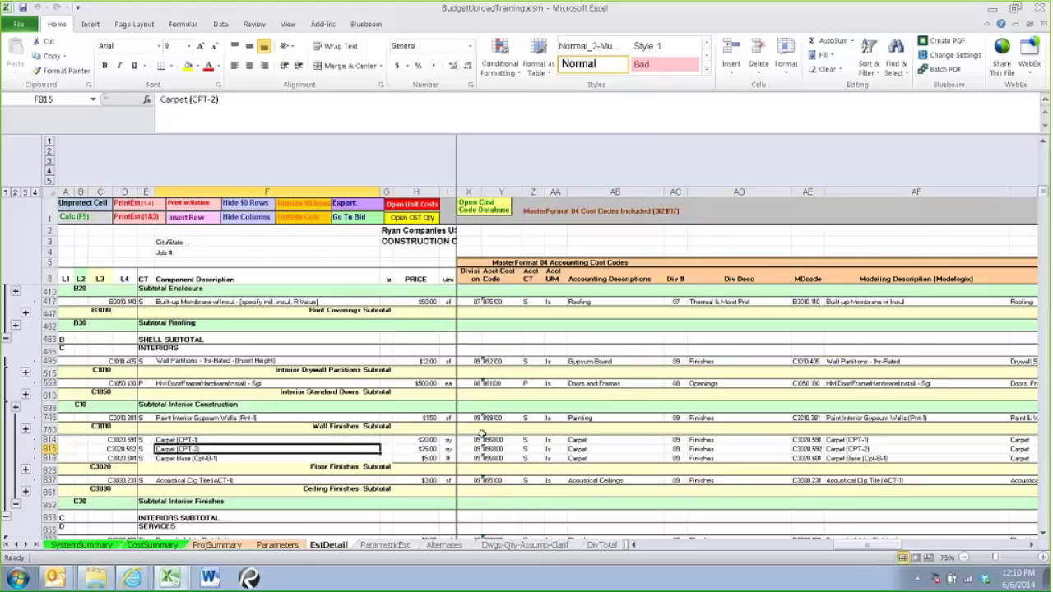
pyautogui.click(168, 440)
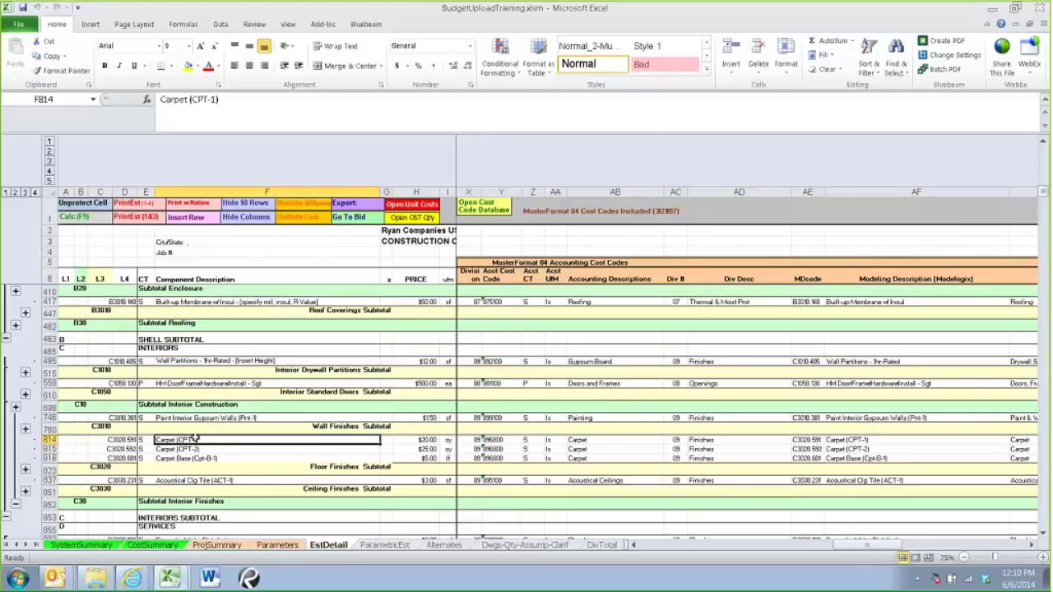
pyautogui.click(471, 441)
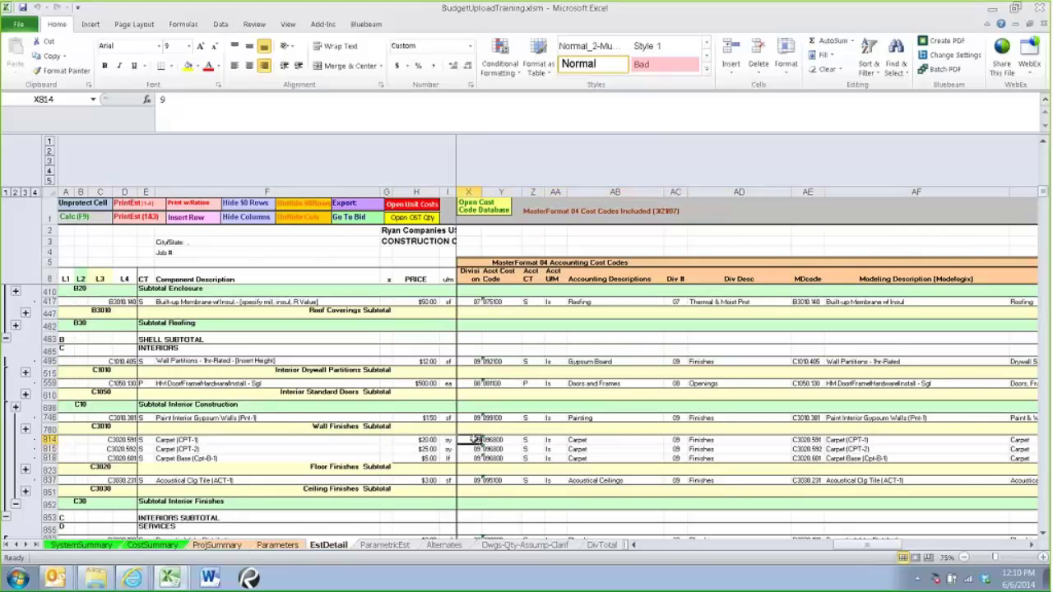
# Step: Review the exterior door lines on EstDetail and highlight the Exterior HM Doors accounting codes from Division to Accounting Descriptions
pyautogui.scroll(5, 476, 440)
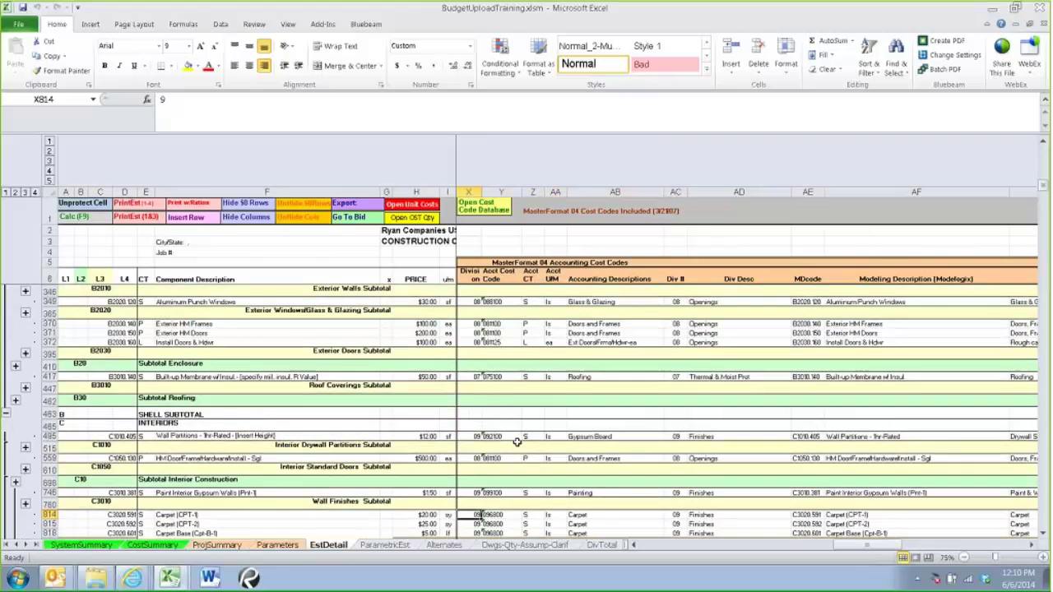
pyautogui.scroll(1, 517, 443)
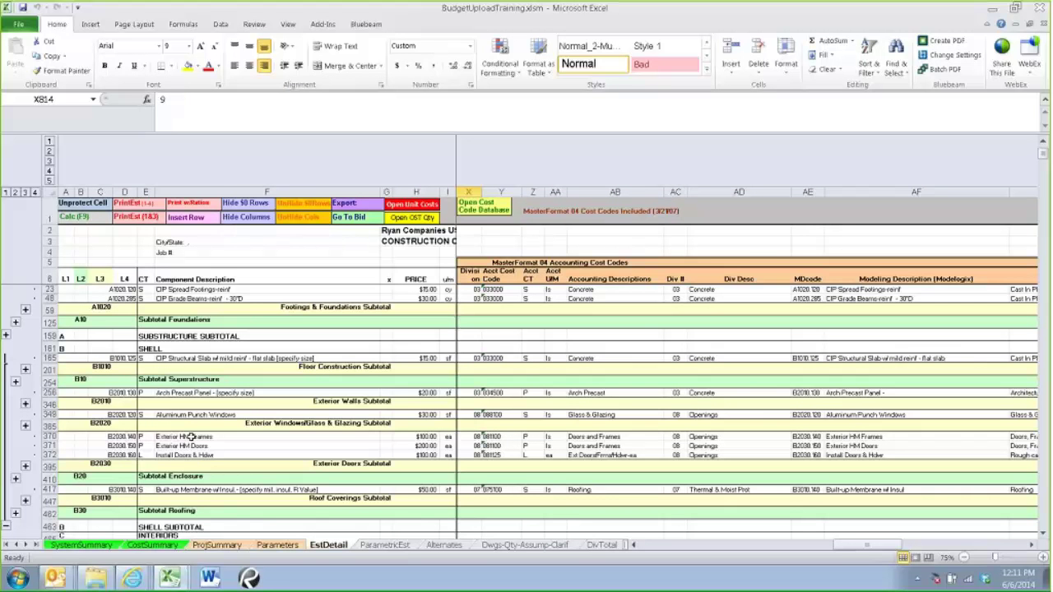
pyautogui.click(622, 446)
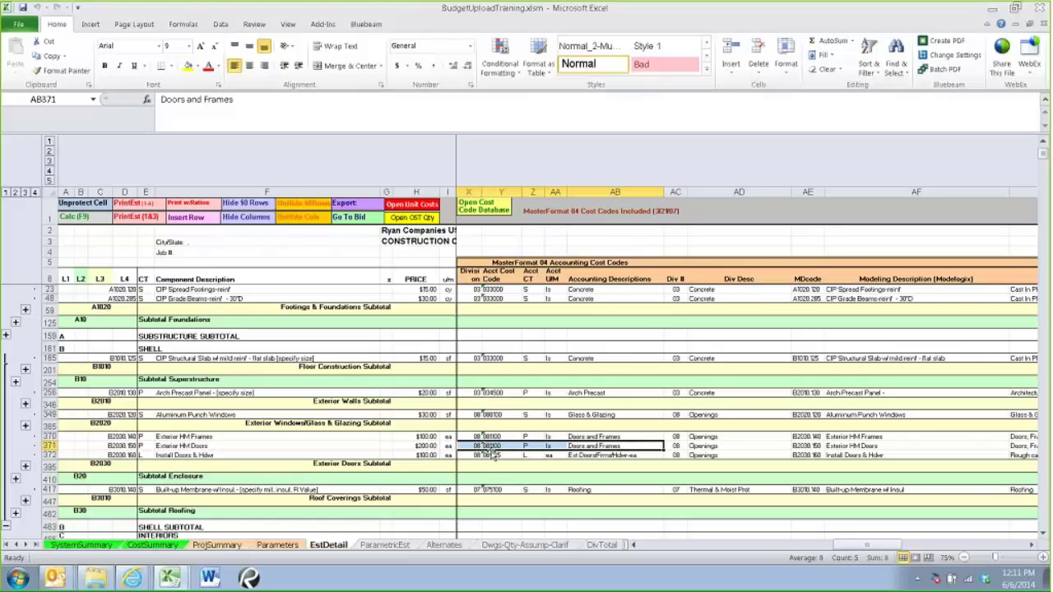
pyautogui.scroll(3, 506, 458)
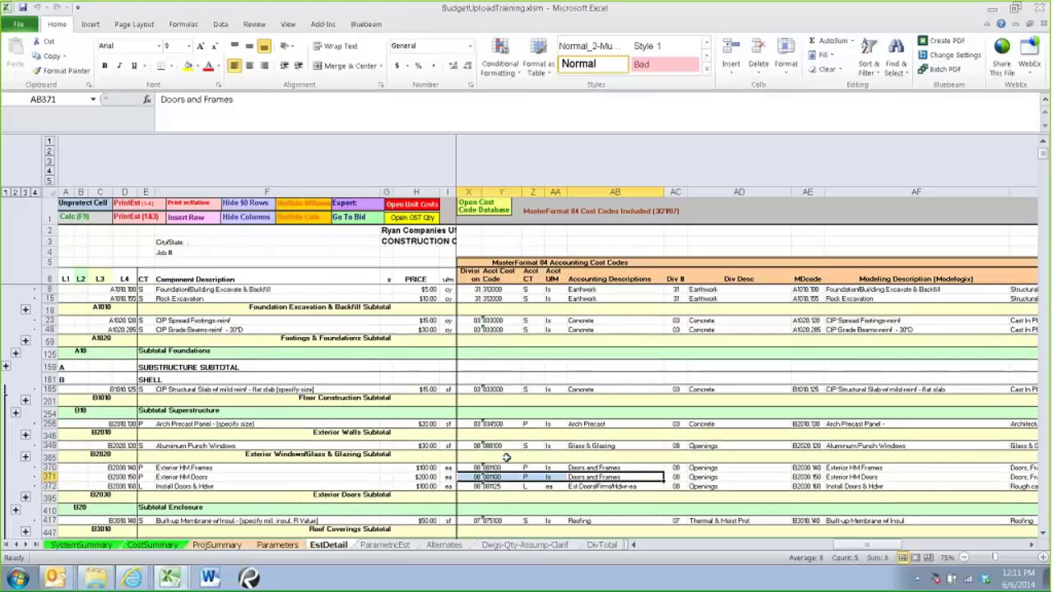
pyautogui.scroll(-3, 506, 458)
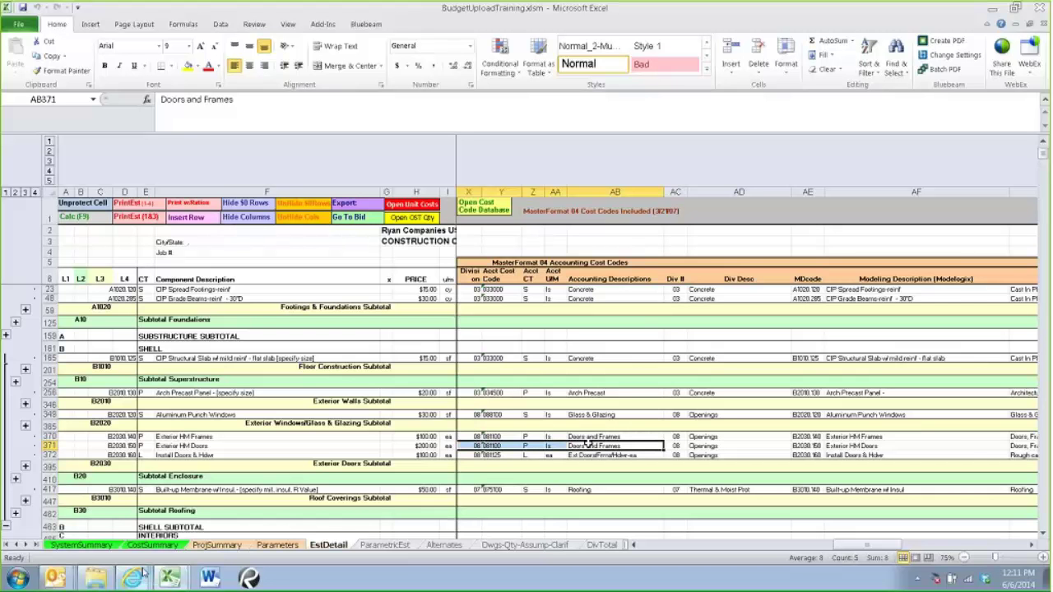
# Step: Switch to AcctInputForm.xlsm and highlight the retrieved lines on the AcctInput sheet from General Conditions to Profit, including their accounting descriptions
pyautogui.click(169, 579)
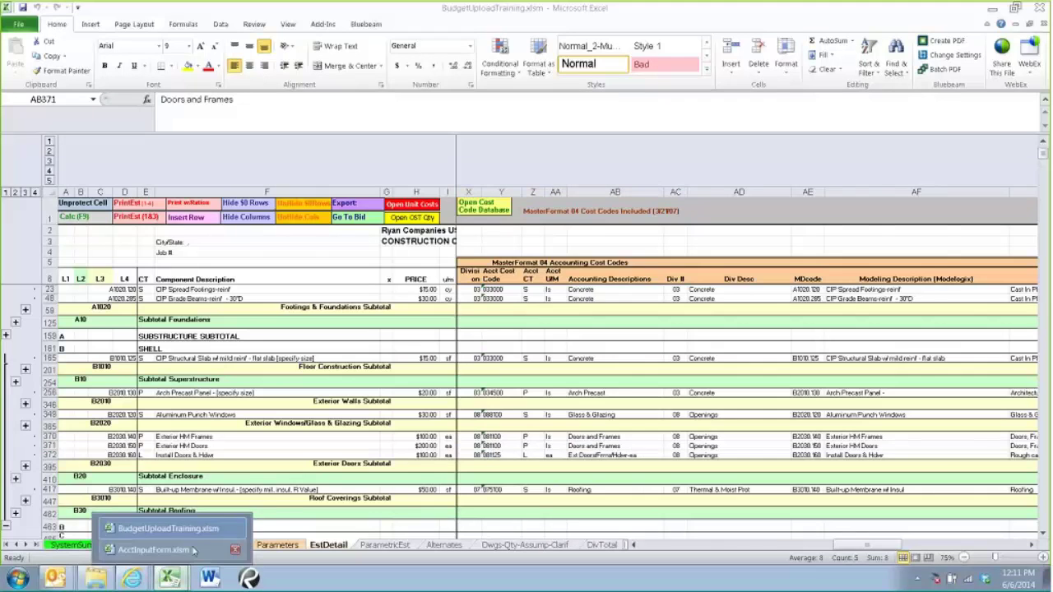
pyautogui.click(153, 550)
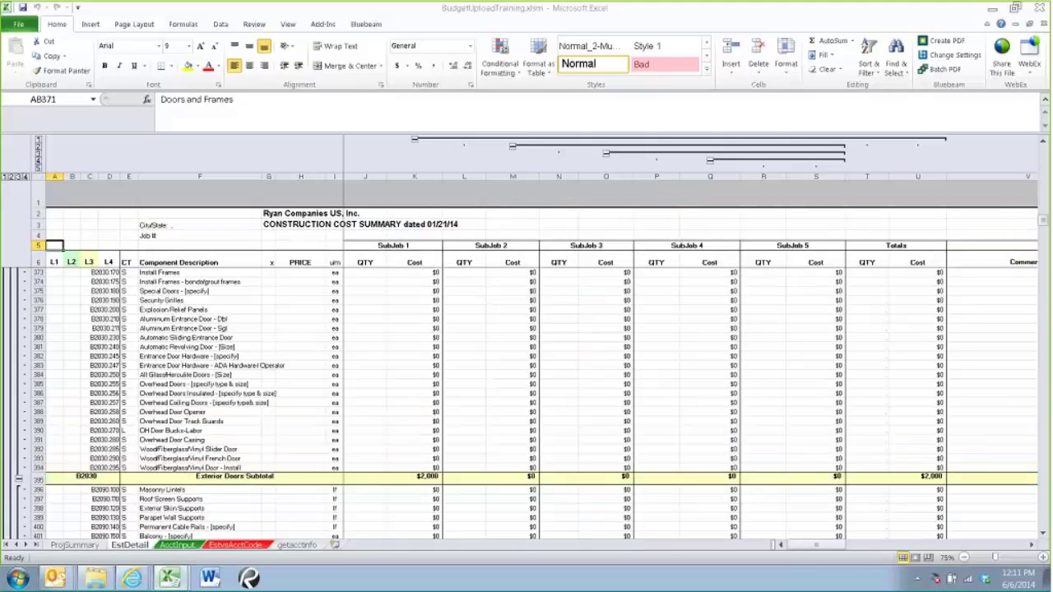
pyautogui.click(183, 546)
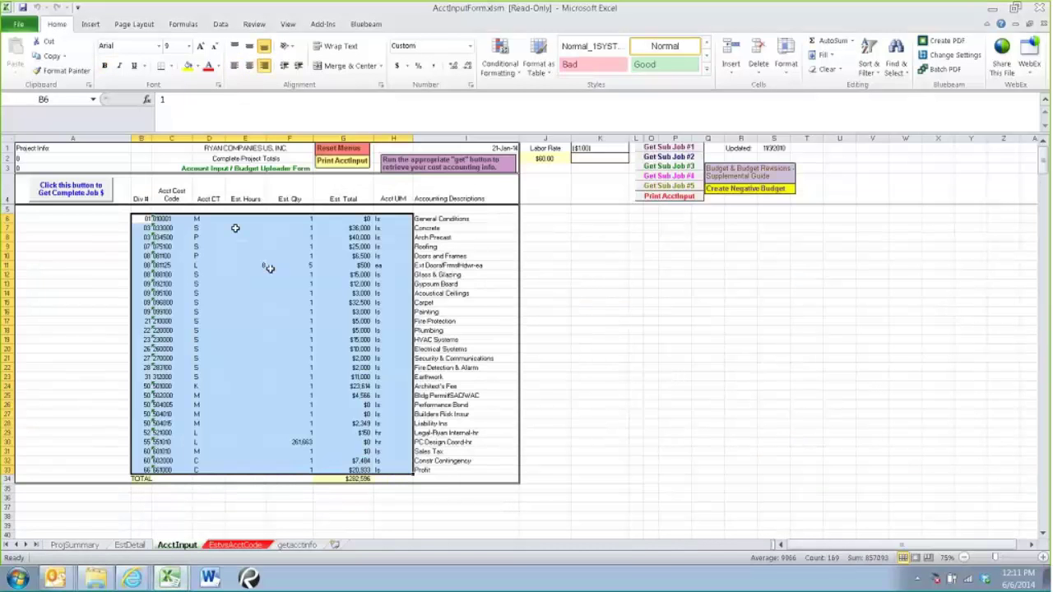
pyautogui.click(141, 219)
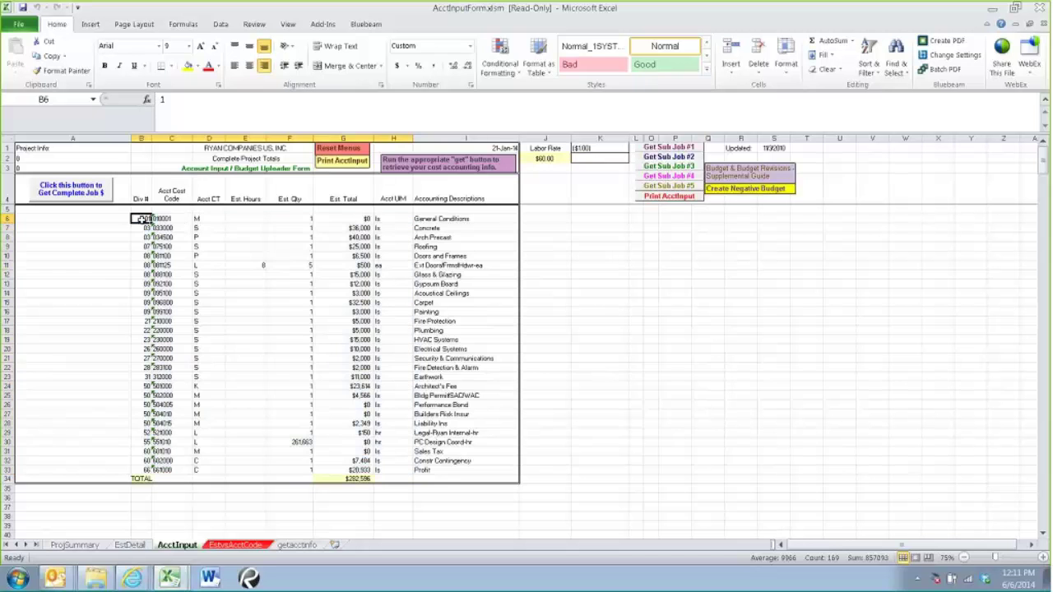
pyautogui.moveTo(142, 219); pyautogui.dragTo(432, 471)
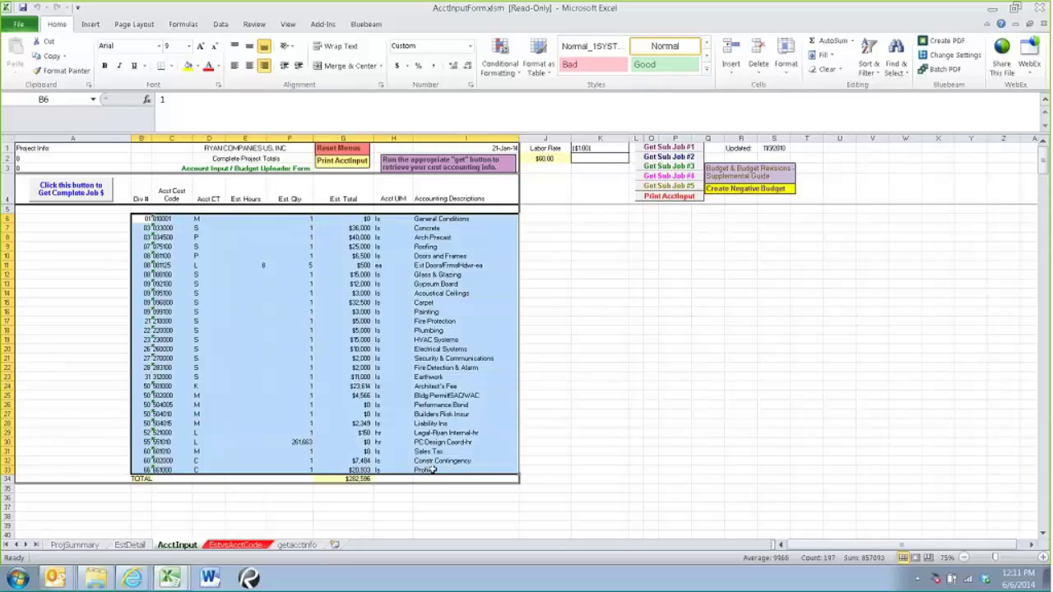
# Step: Delete the General Conditions row from the AcctInput sheet
pyautogui.click(425, 218)
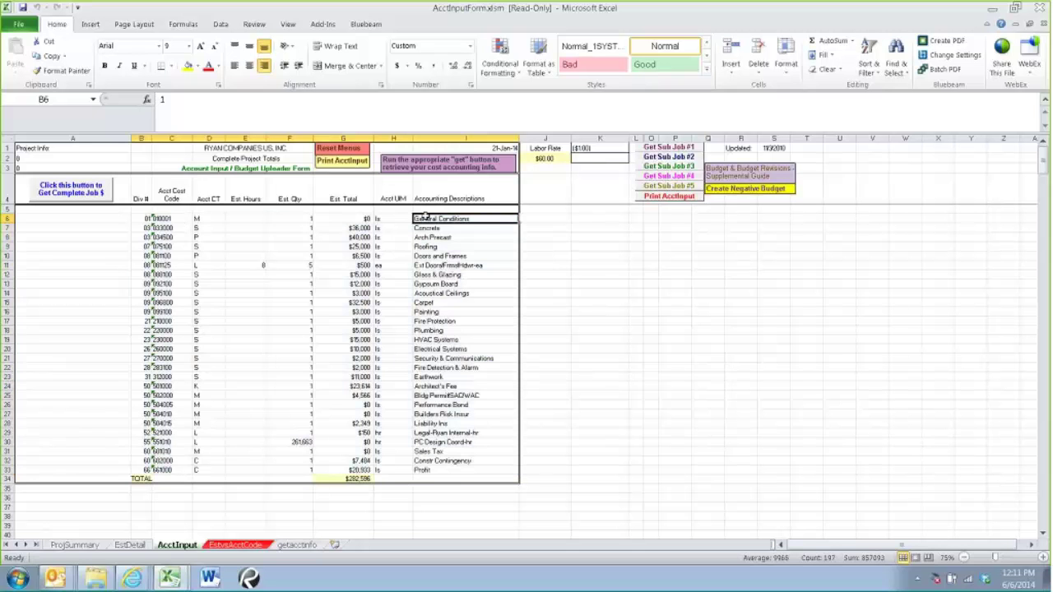
pyautogui.click(8, 218)
pyautogui.rightClick(8, 219)
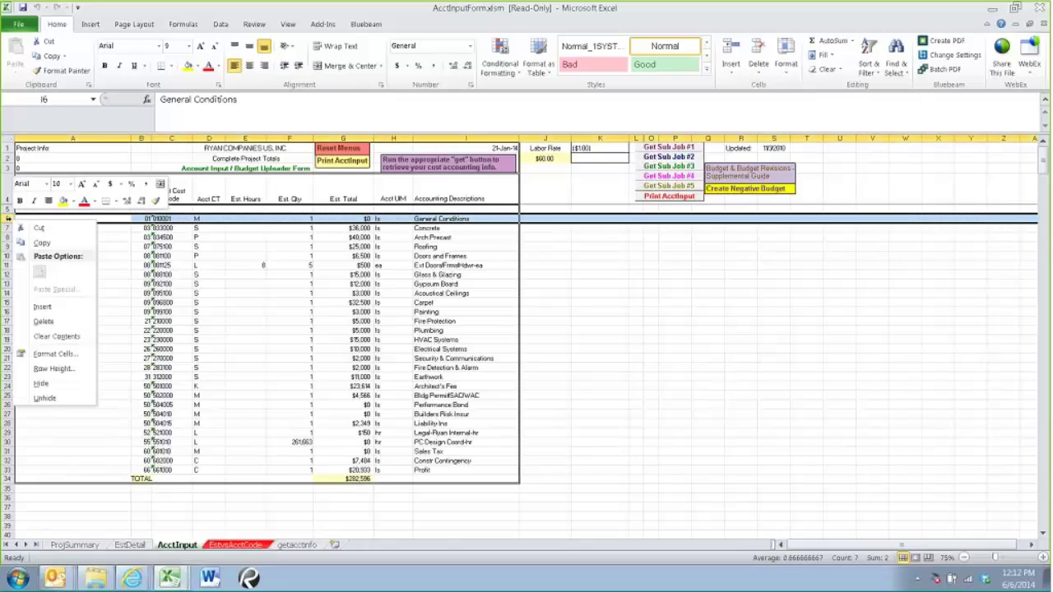
pyautogui.click(43, 321)
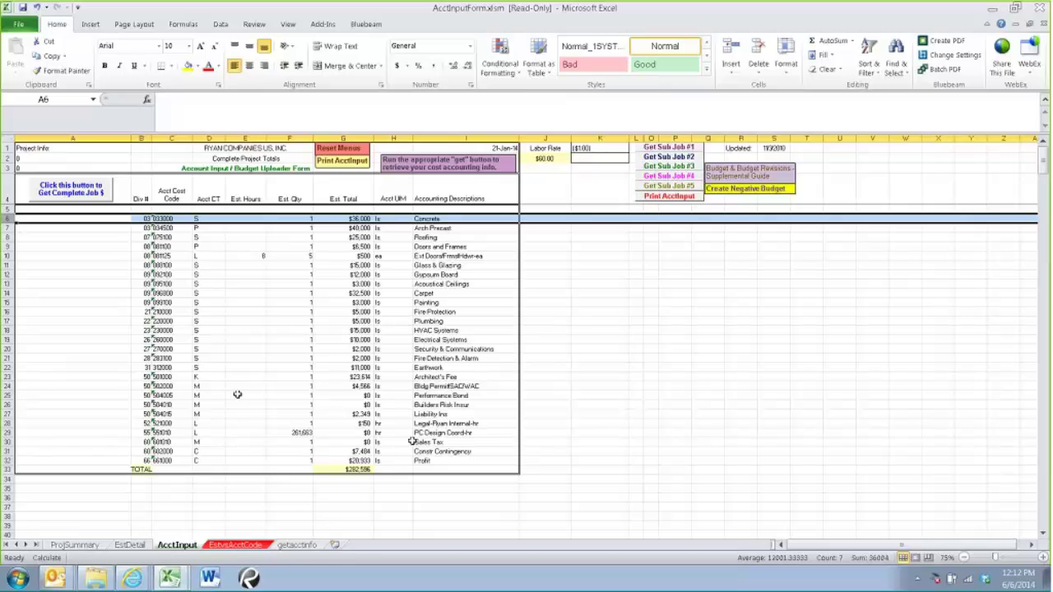
# Step: Delete the zero-dollar Performance Bond, Builders Risk Insur, PC Design Coord-hr and Sales Tax rows from the AcctInput sheet
pyautogui.click(8, 395)
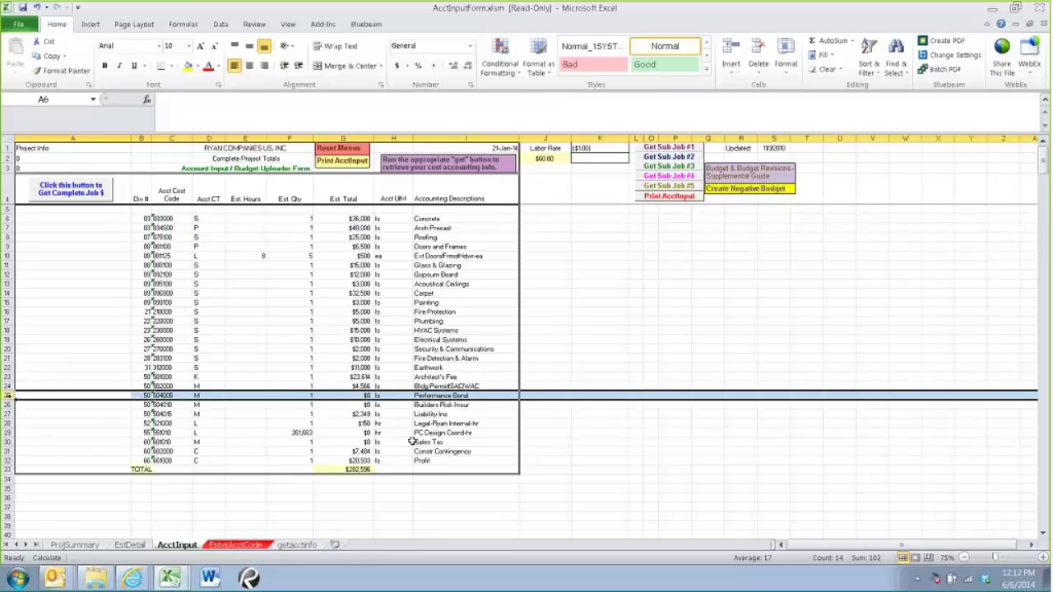
pyautogui.moveTo(8, 396); pyautogui.dragTo(8, 405)
pyautogui.rightClick(8, 404)
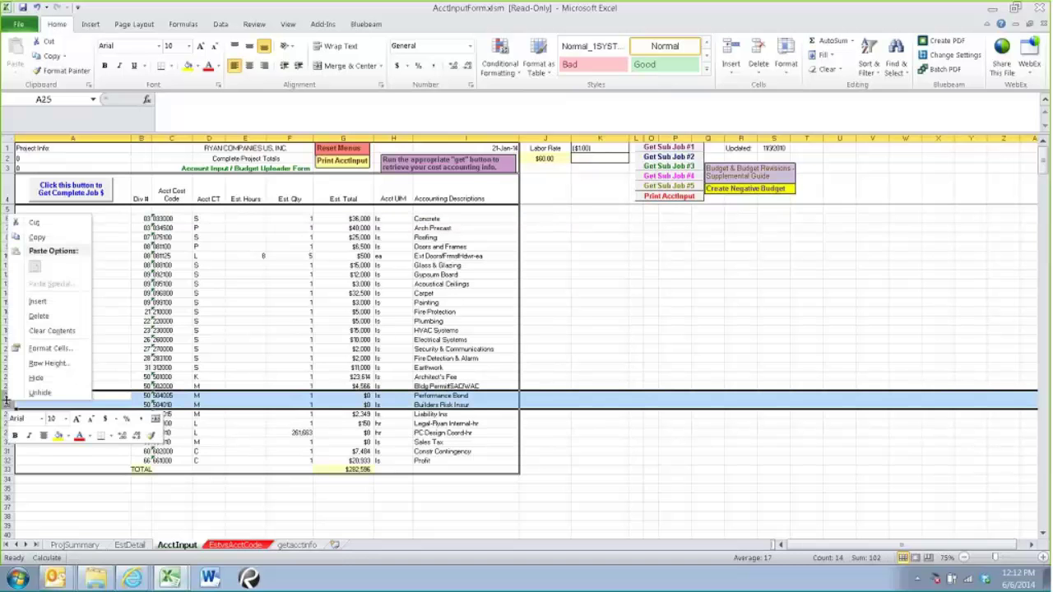
pyautogui.click(38, 317)
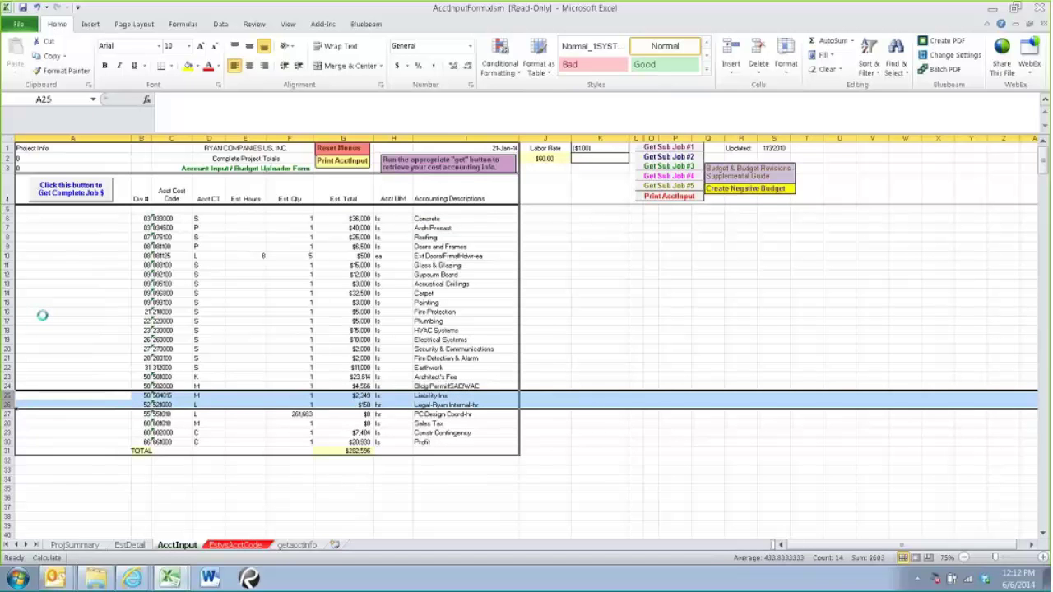
pyautogui.rightClick(8, 423)
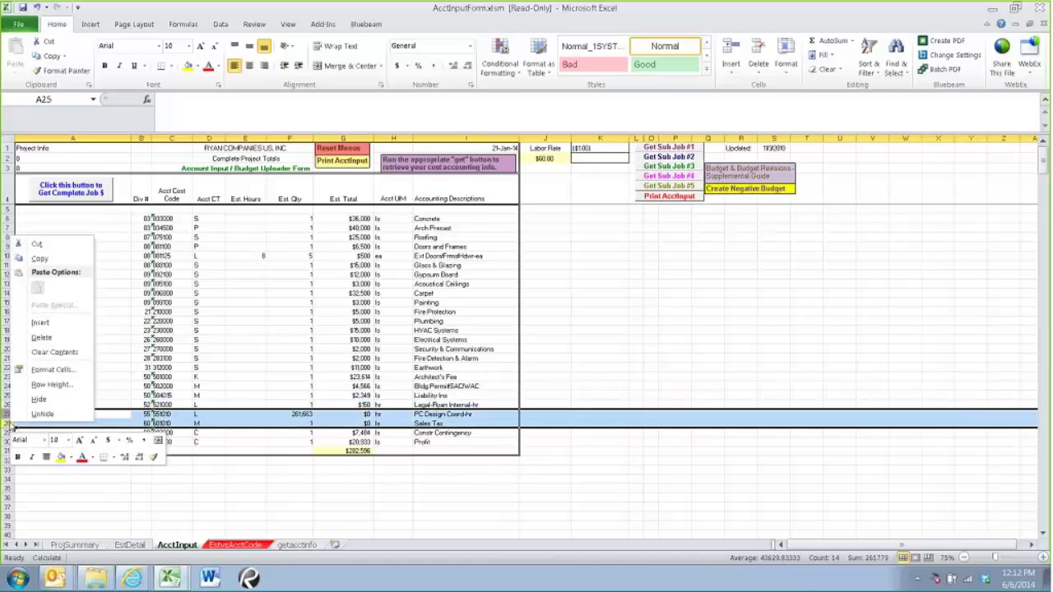
pyautogui.click(51, 340)
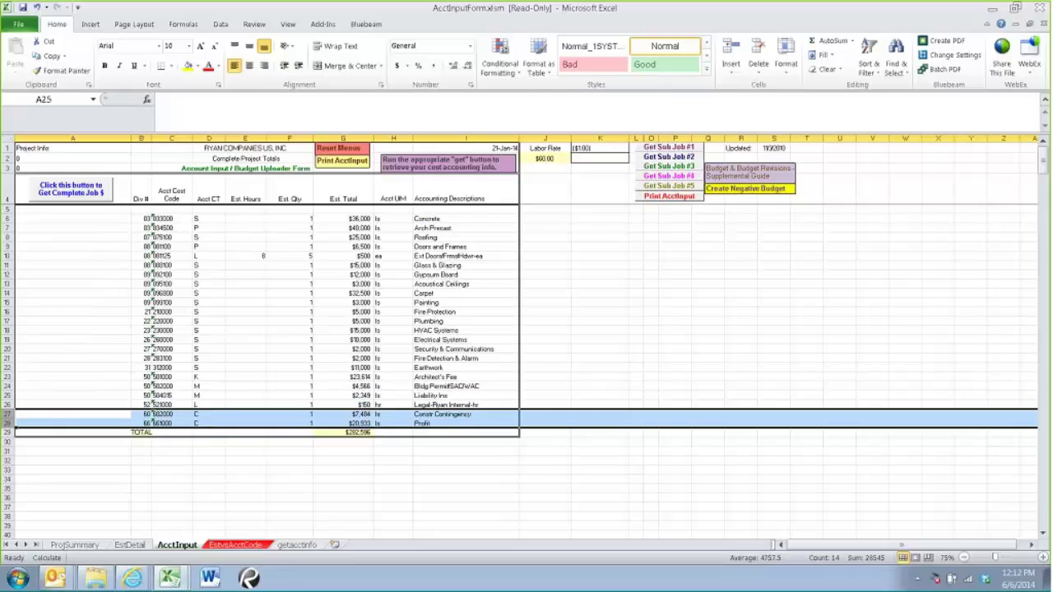
# Step: Highlight the estimated totals of the Concrete and Carpet lines together
pyautogui.click(343, 218)
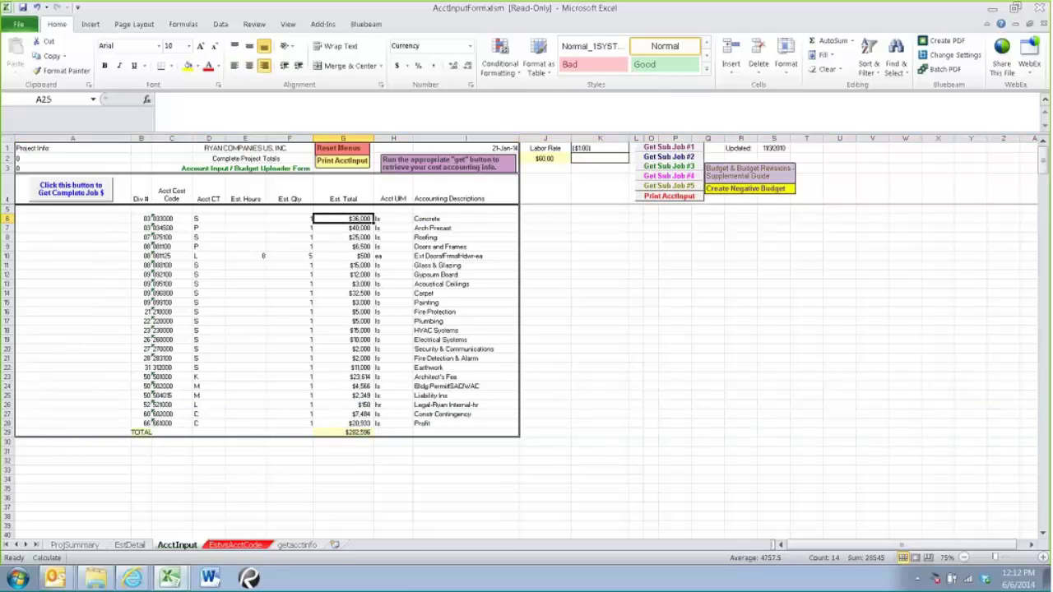
pyautogui.keyDown('ctrl'); pyautogui.click(345, 293); pyautogui.keyUp('ctrl')
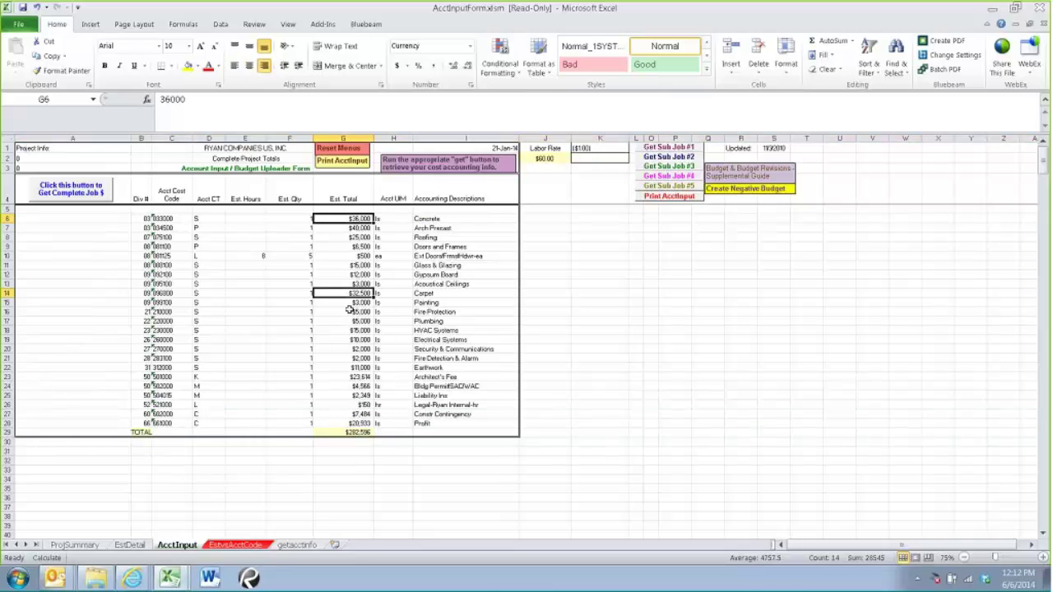
pyautogui.scroll(-1, 349, 309)
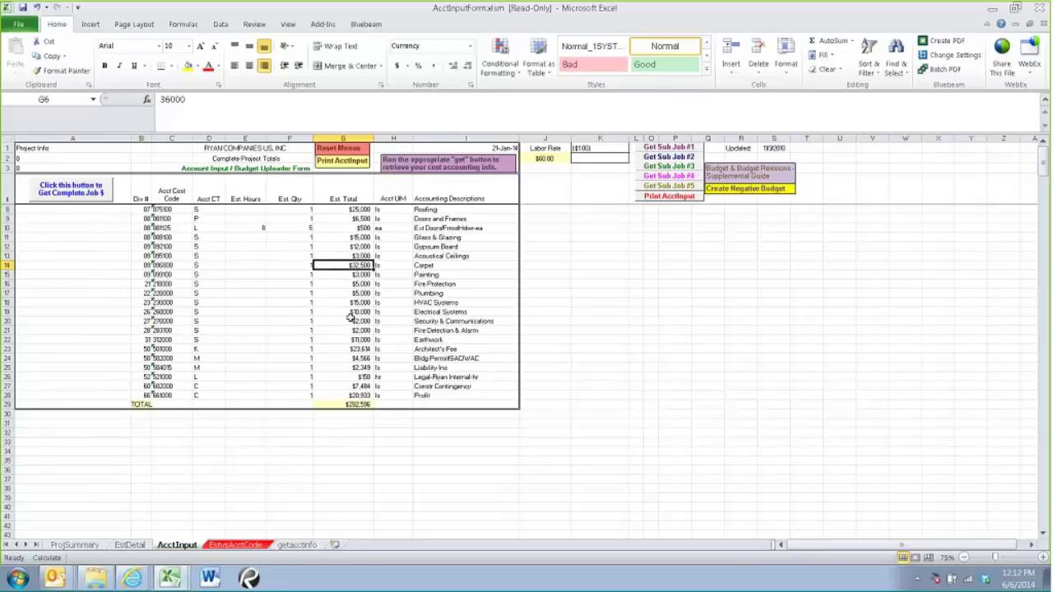
# Step: Highlight the Plumbing line from its estimated total to its description, checking the total and the description cells individually
pyautogui.click(338, 304)
pyautogui.moveTo(341, 294); pyautogui.dragTo(418, 294)
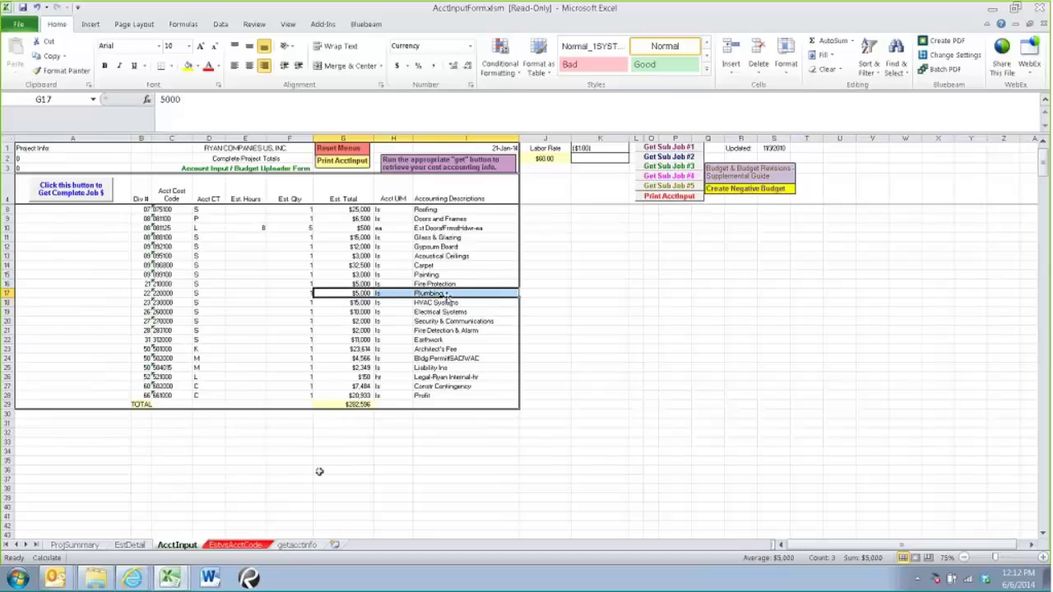
pyautogui.click(354, 293)
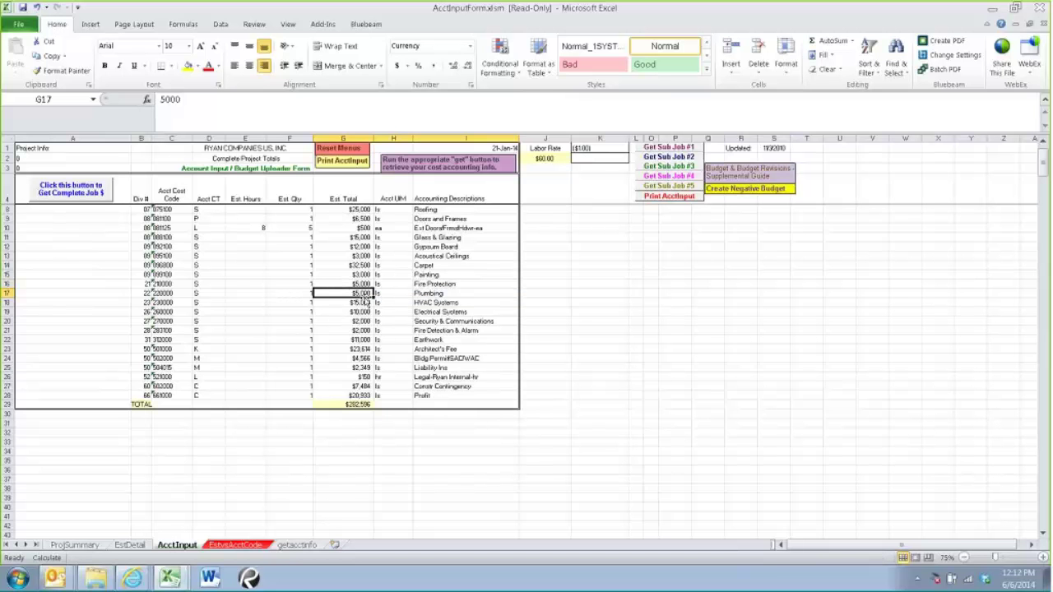
pyautogui.press('Right')
pyautogui.press('Right')
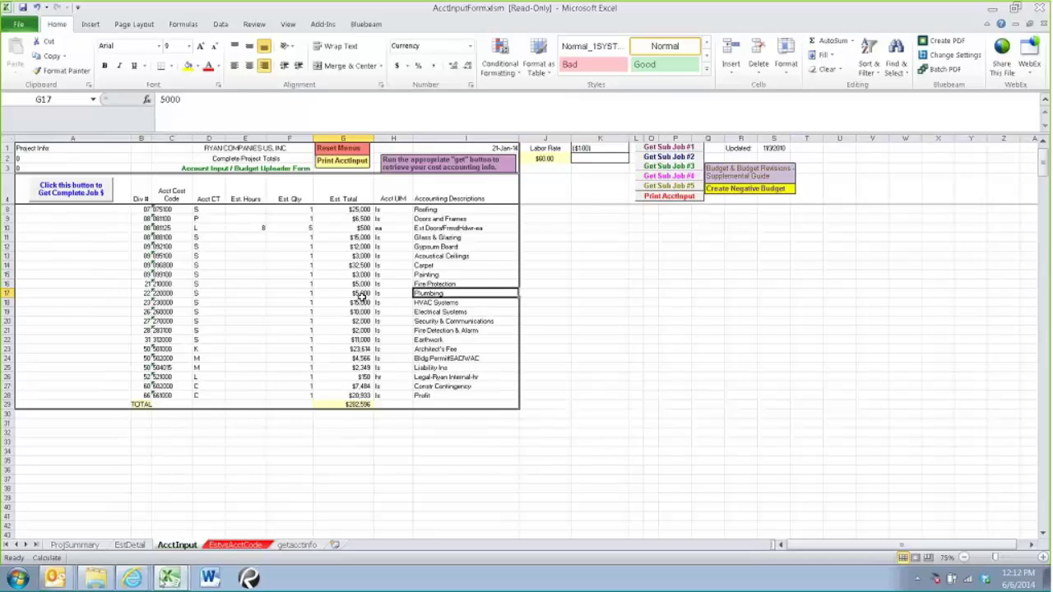
pyautogui.press('Left')
pyautogui.press('Left')
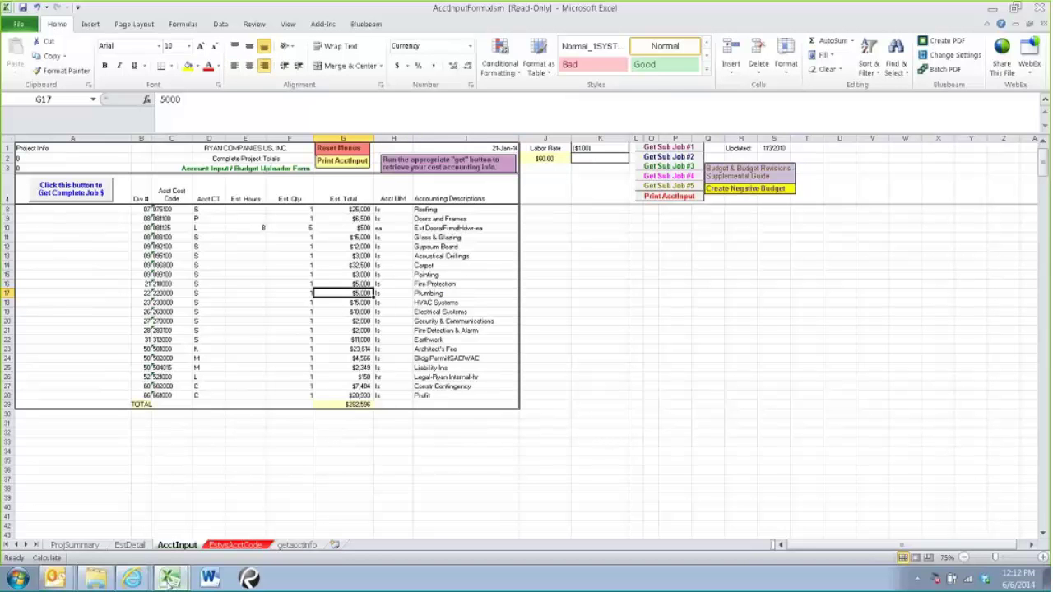
# Step: Switch to the BudgetUploadTraining workbook and turn on filters for header row 6 of EstDetail
pyautogui.click(170, 578)
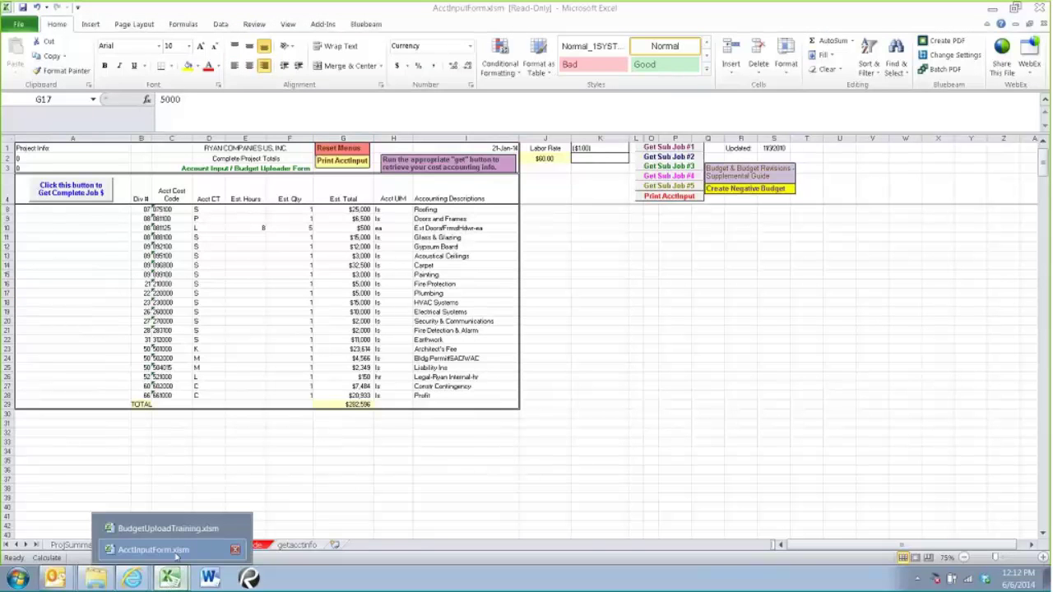
pyautogui.click(171, 529)
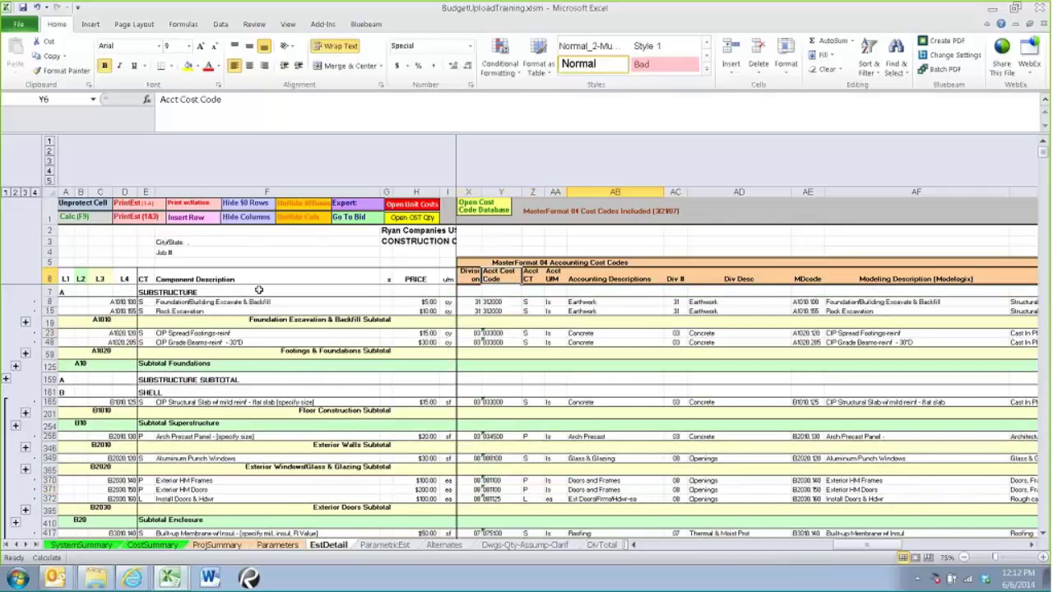
pyautogui.click(49, 279)
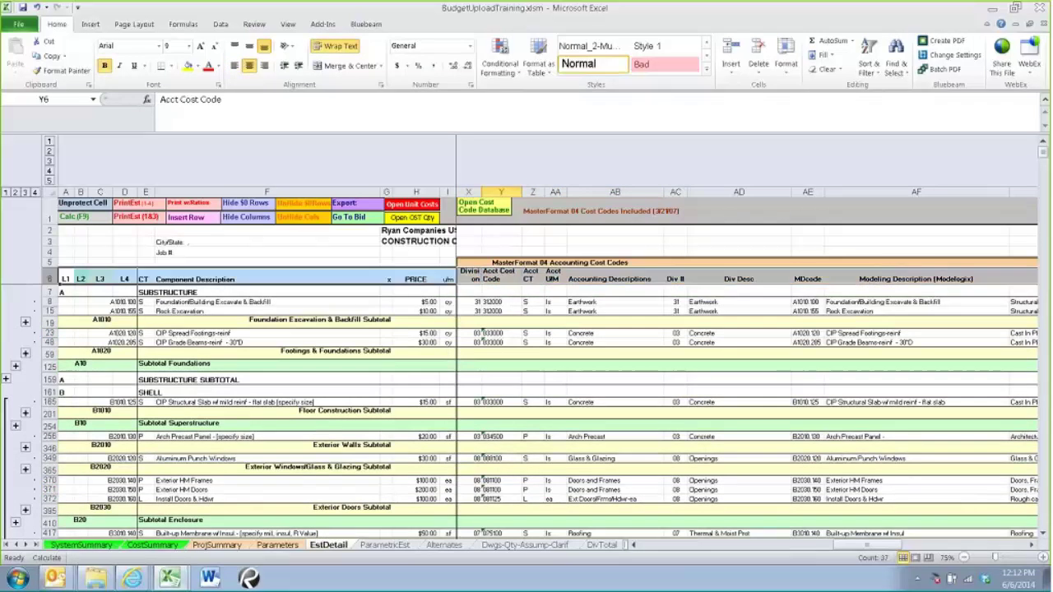
pyautogui.click(871, 62)
pyautogui.click(885, 147)
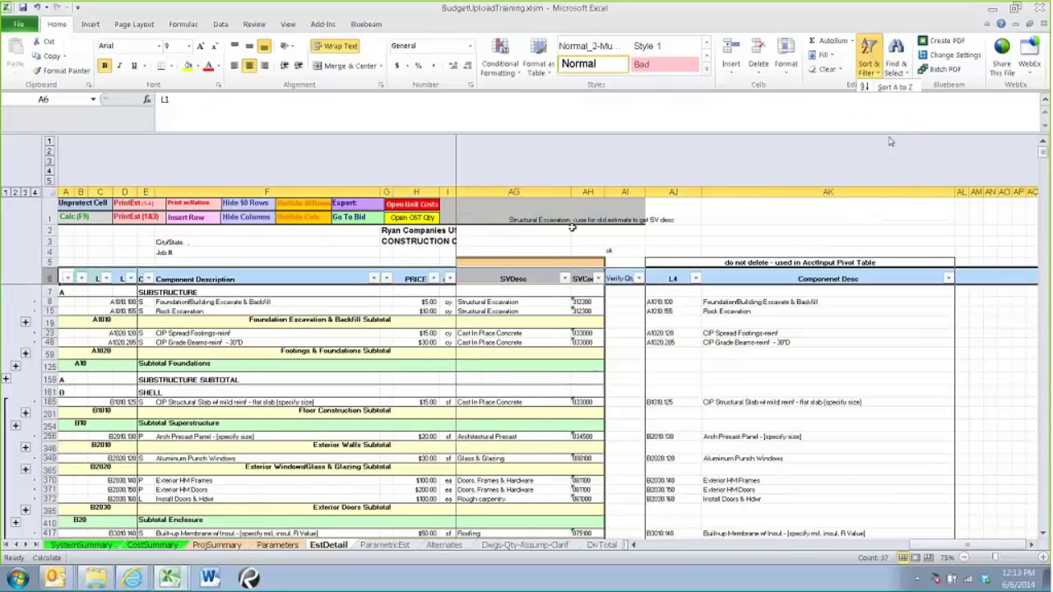
# Step: Filter the Acct Cost Code column of EstDetail to show only code 220000
pyautogui.click(633, 545)
pyautogui.moveTo(634, 547); pyautogui.dragTo(634, 547)
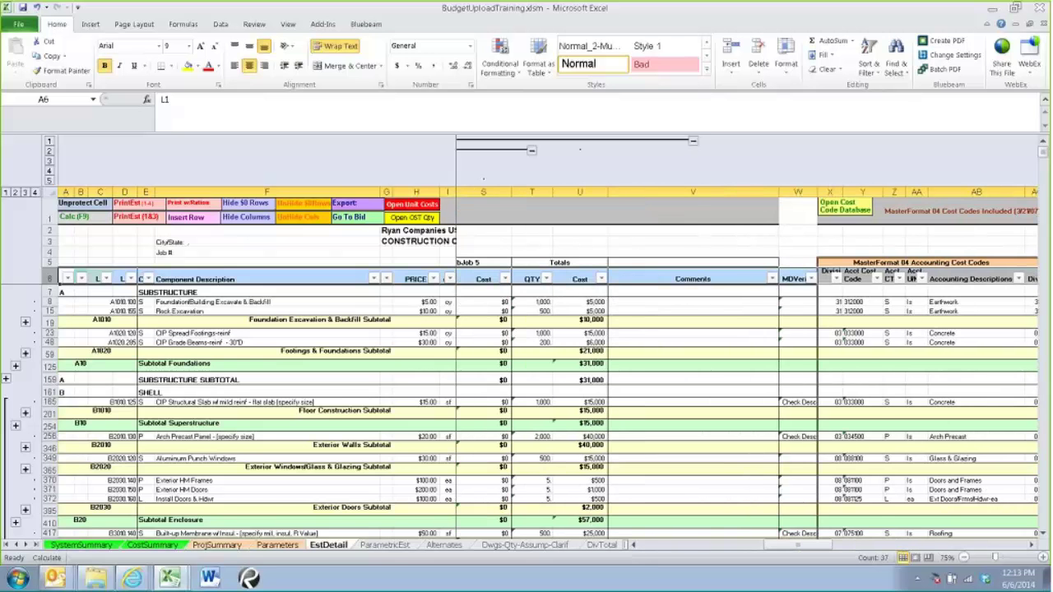
pyautogui.click(878, 279)
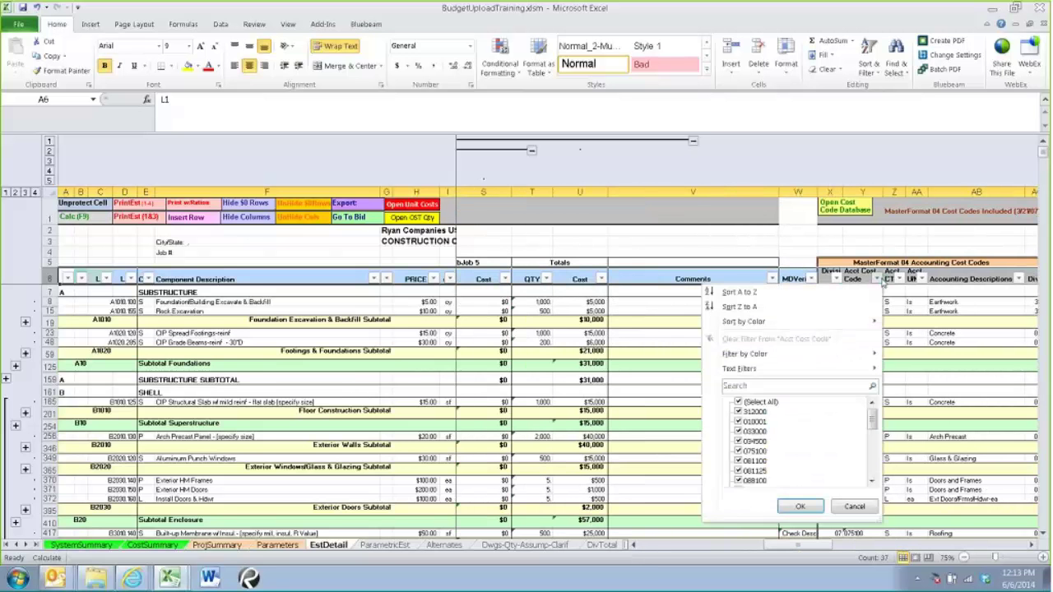
pyautogui.click(738, 403)
pyautogui.scroll(-5, 866, 429)
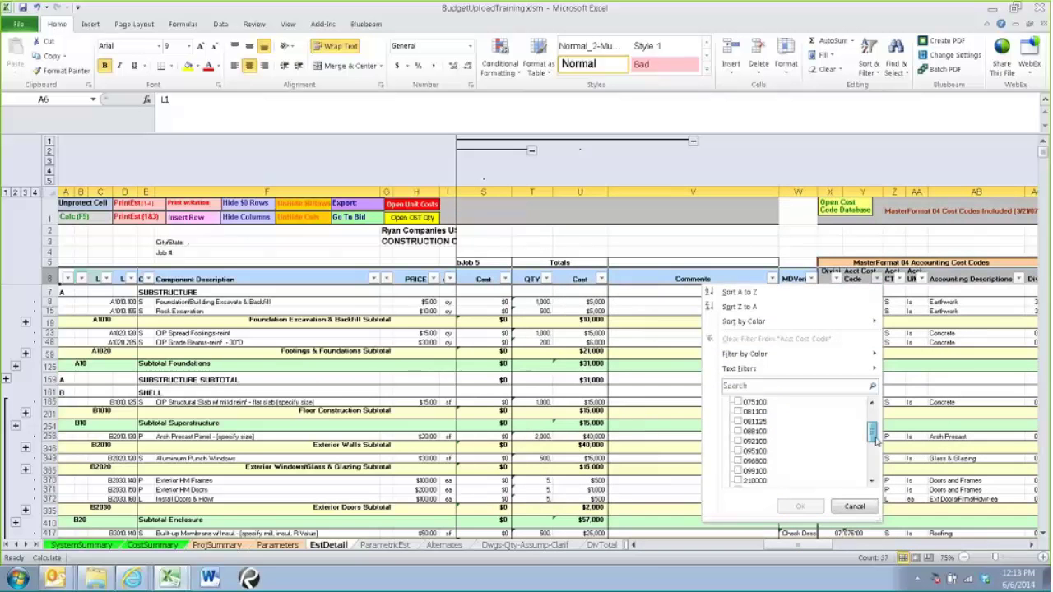
pyautogui.click(800, 506)
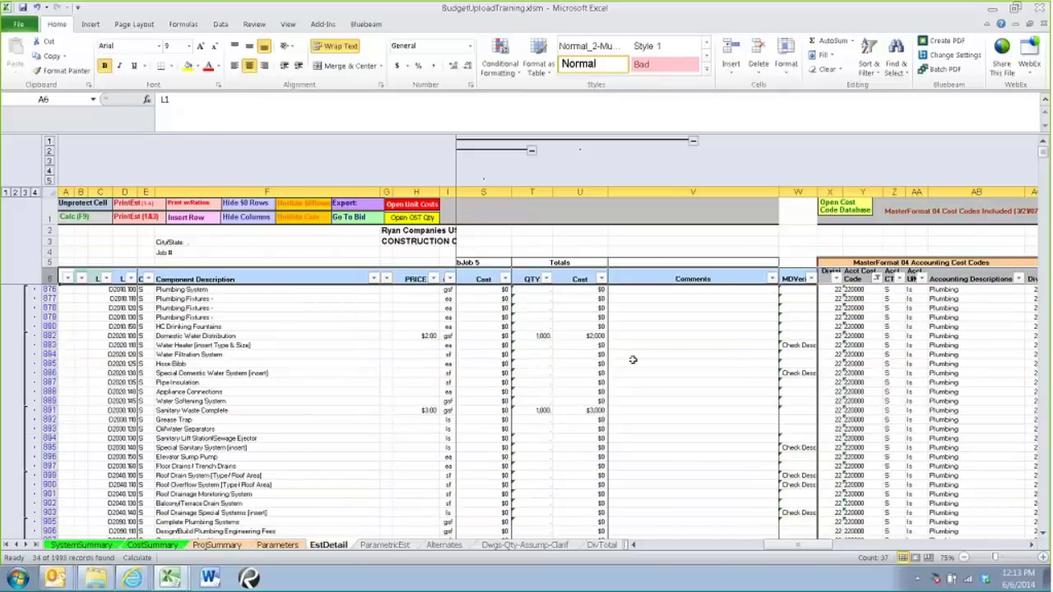
# Step: Check the Sanitary Waste Complete cost, the Domestic Water Distribution quantity, and the latter's accounting code cells through the Plumbing description
pyautogui.click(581, 410)
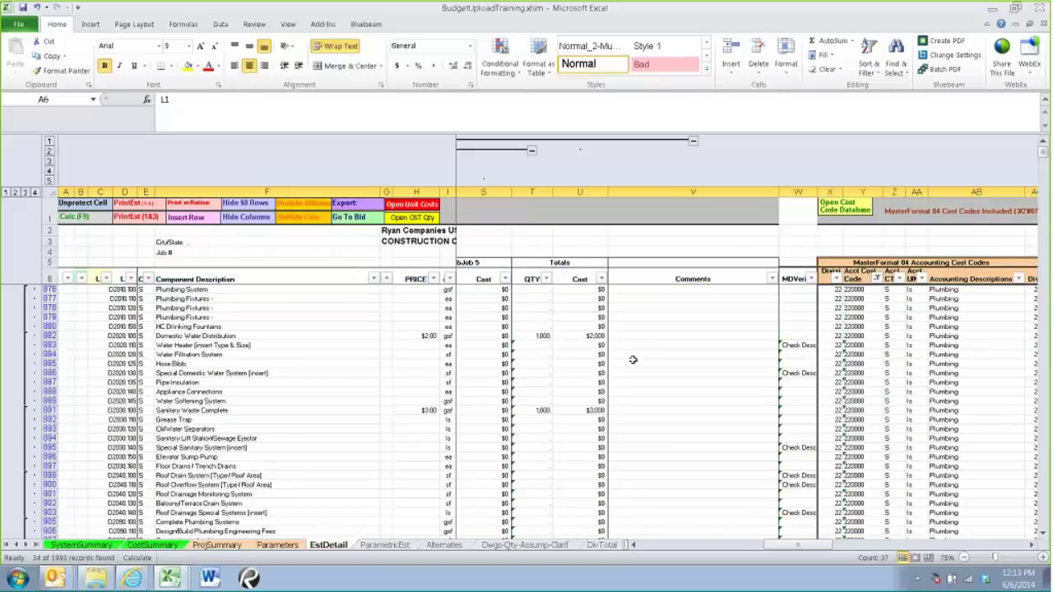
pyautogui.click(532, 336)
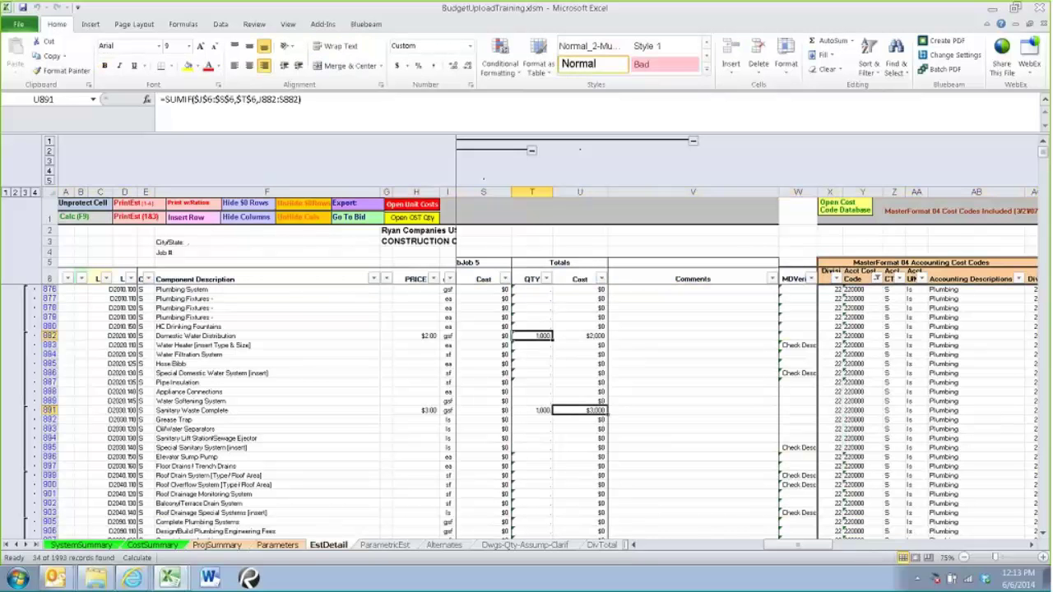
pyautogui.click(832, 336)
pyautogui.moveTo(832, 336); pyautogui.dragTo(1018, 336)
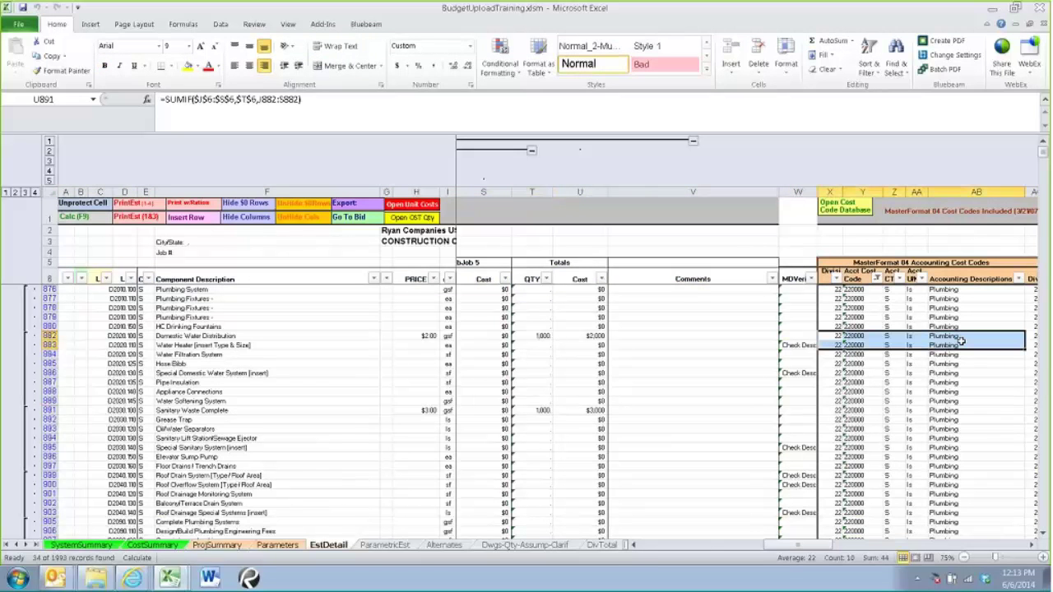
# Step: Switch to the AcctInputForm workbook and choose the Desktop as the location for saving a copy of it
pyautogui.moveTo(169, 578)
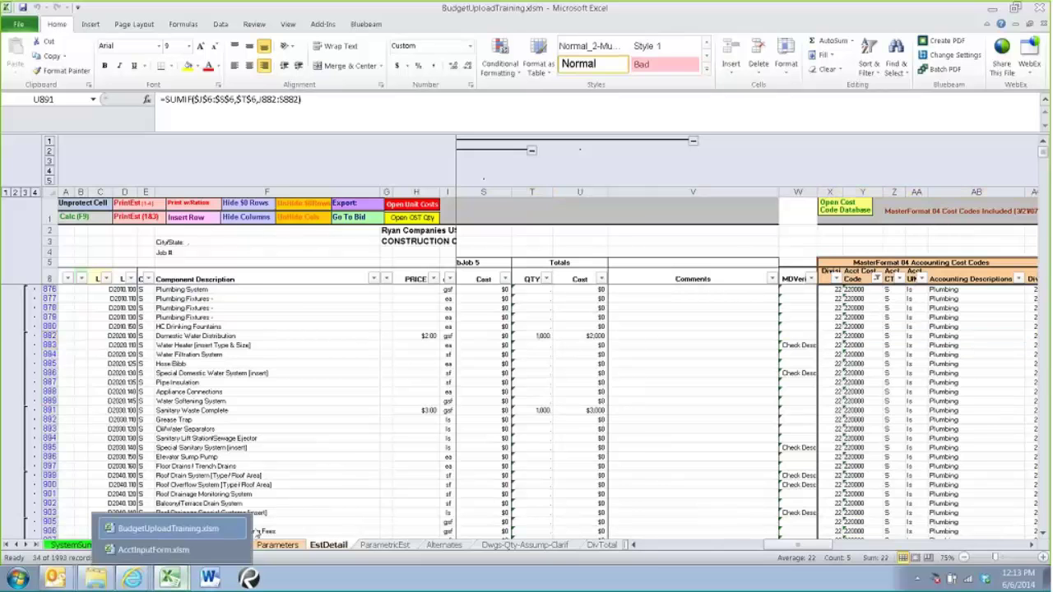
pyautogui.click(165, 528)
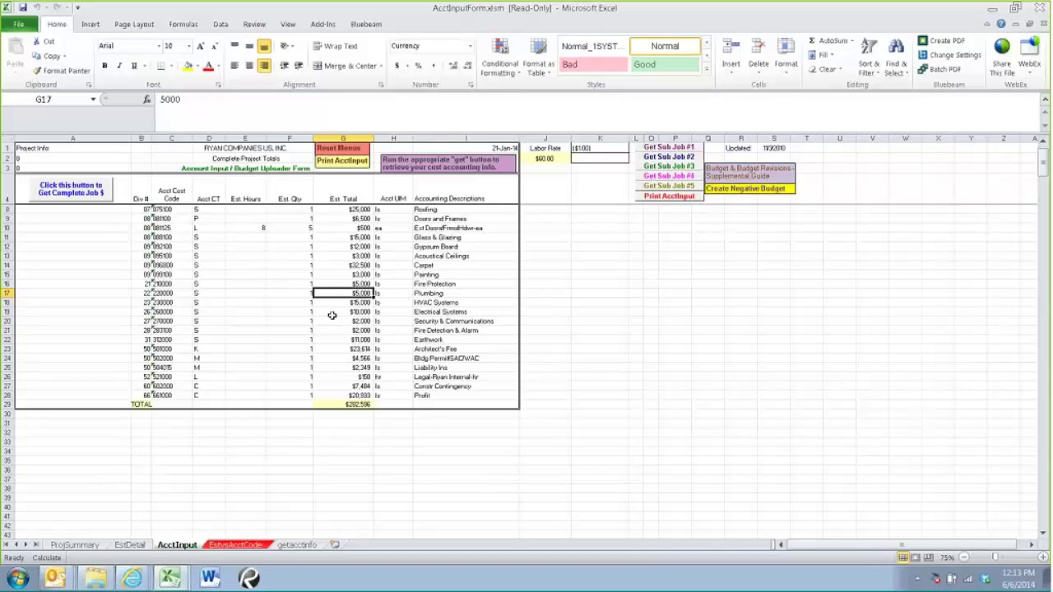
pyautogui.scroll(1, 331, 315)
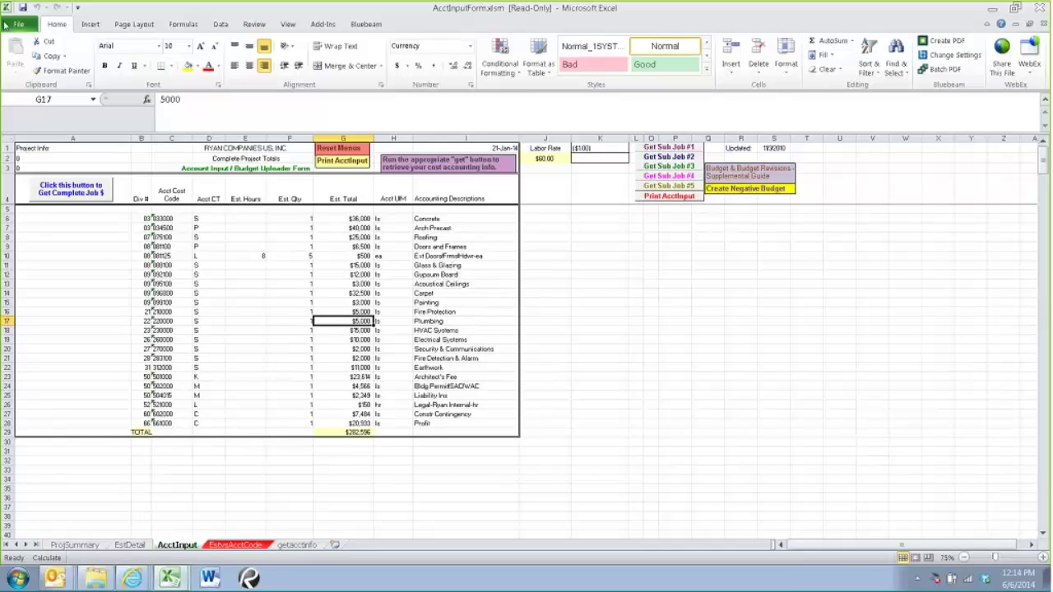
pyautogui.click(6, 25)
pyautogui.click(33, 41)
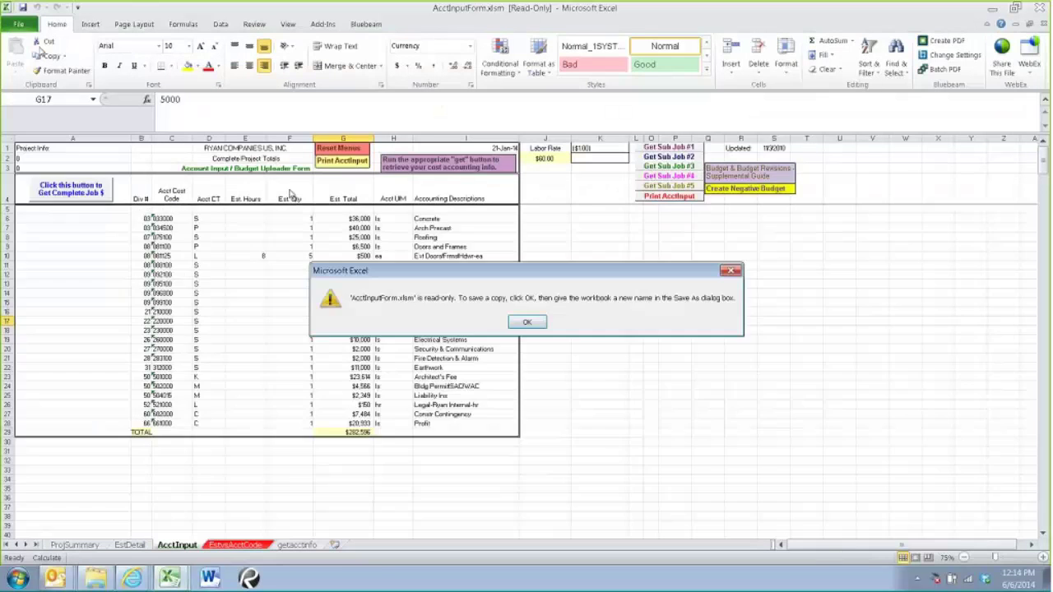
pyautogui.click(528, 323)
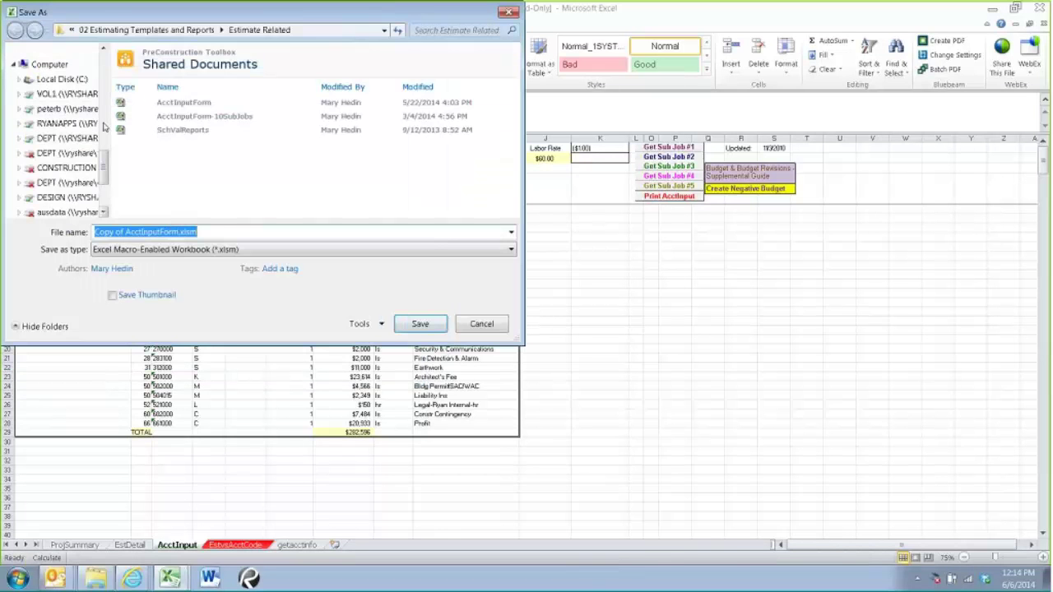
pyautogui.moveTo(105, 164); pyautogui.dragTo(104, 62)
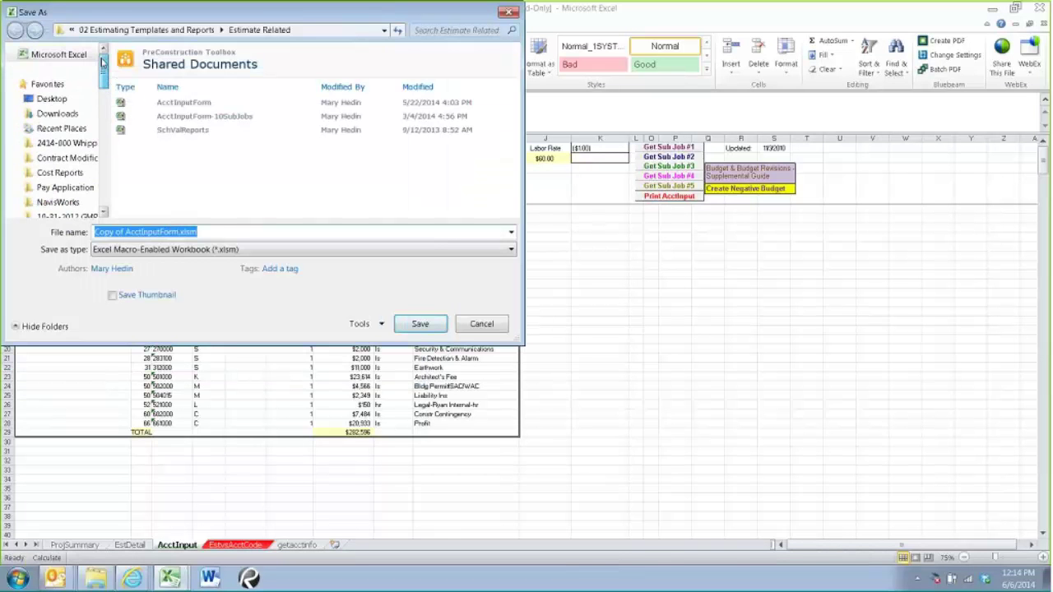
pyautogui.click(51, 99)
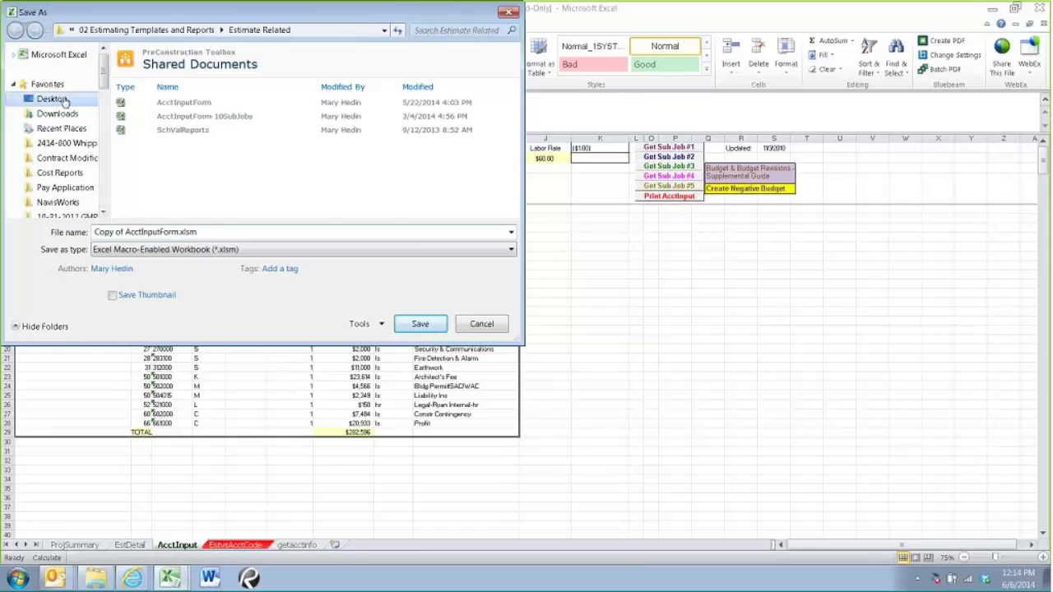
# Step: Name the workbook copy TrainingBudgetupload, copy that name to the clipboard, and save it as a macro-enabled workbook
pyautogui.click(240, 232)
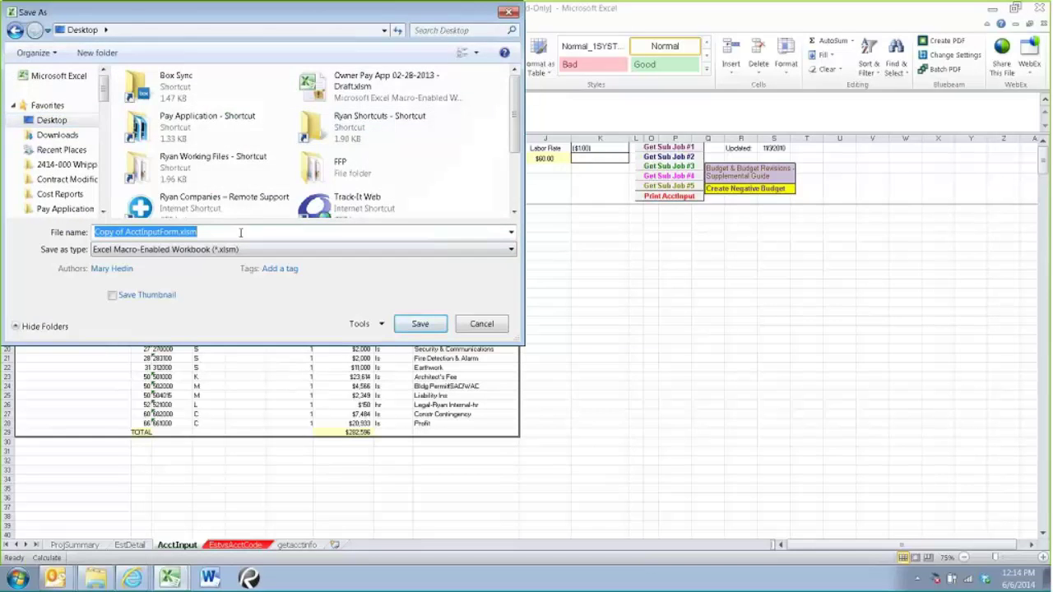
pyautogui.write('Traini')
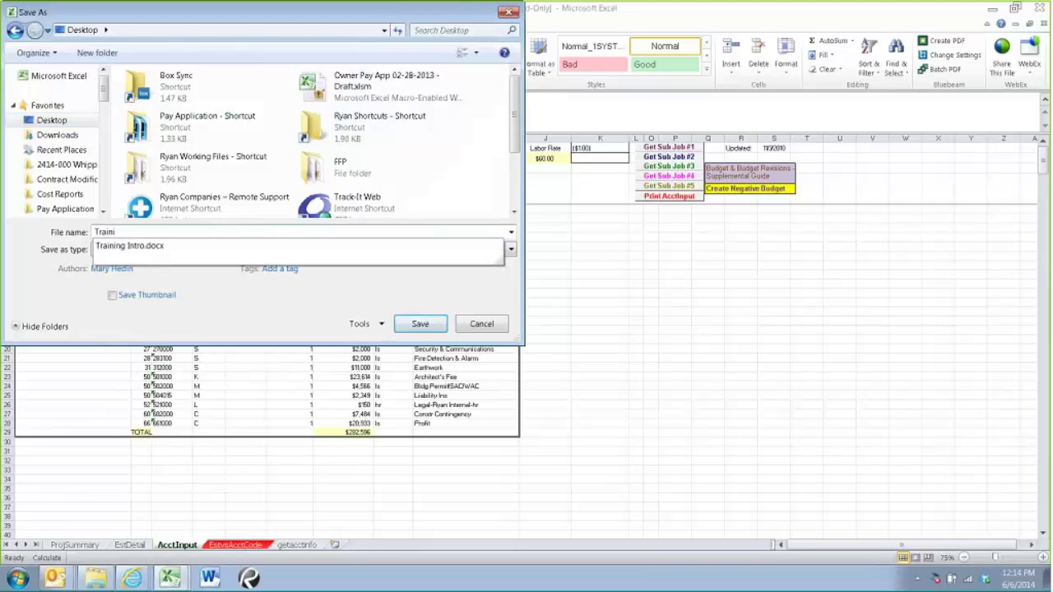
pyautogui.write('ngBudg')
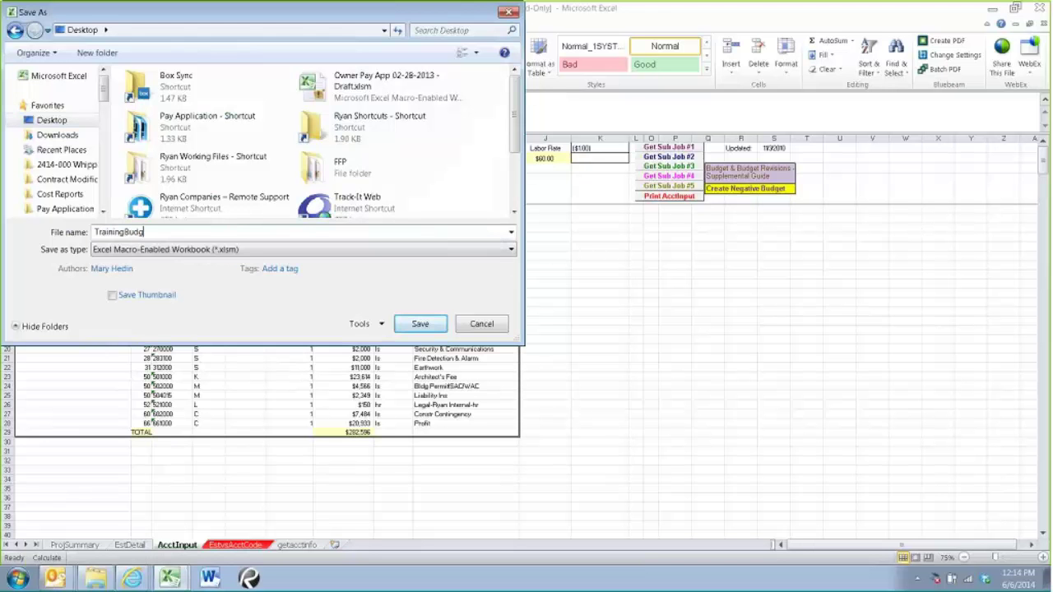
pyautogui.write('etup')
pyautogui.write('loa')
pyautogui.write('d')
pyautogui.press('Return')
pyautogui.hotkey('ctrl', 'c')
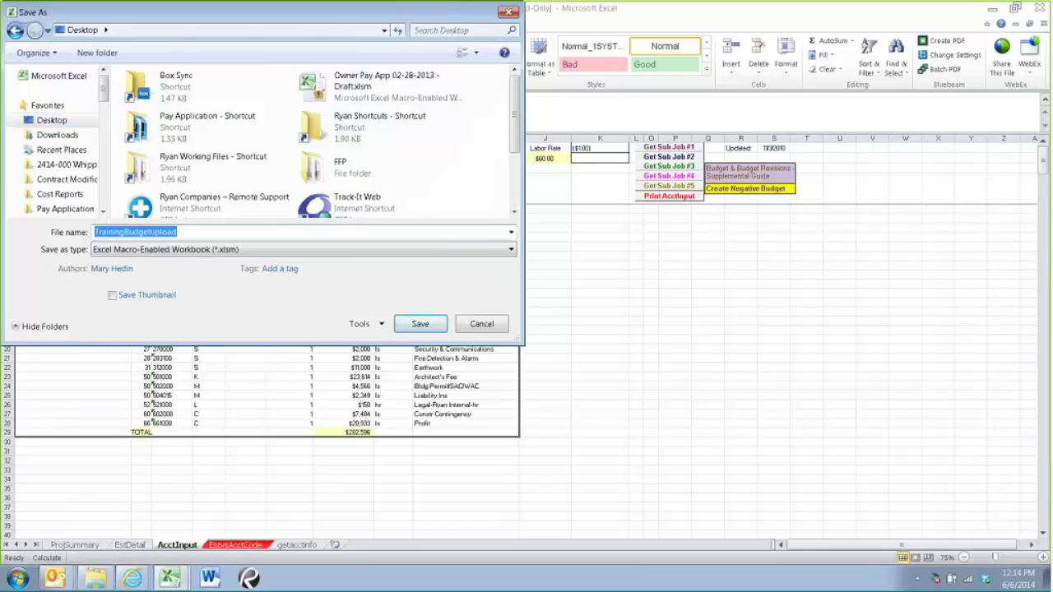
pyautogui.click(425, 330)
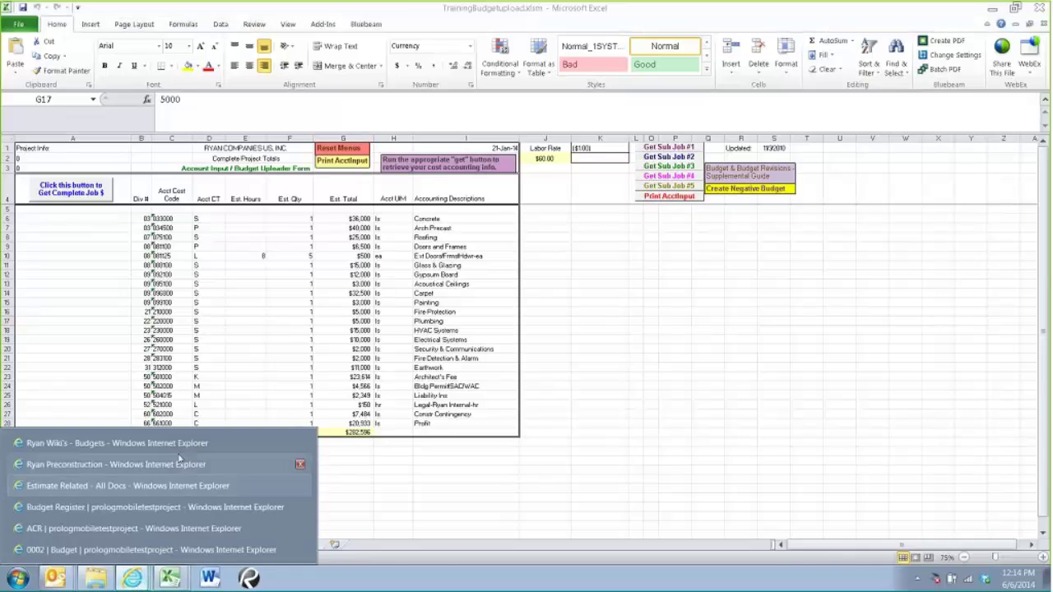
# Step: Switch to Proliance in Internet Explorer and examine the project's Budget Register and Anticipated Costs report
pyautogui.hotkey('alt', 'Tab')
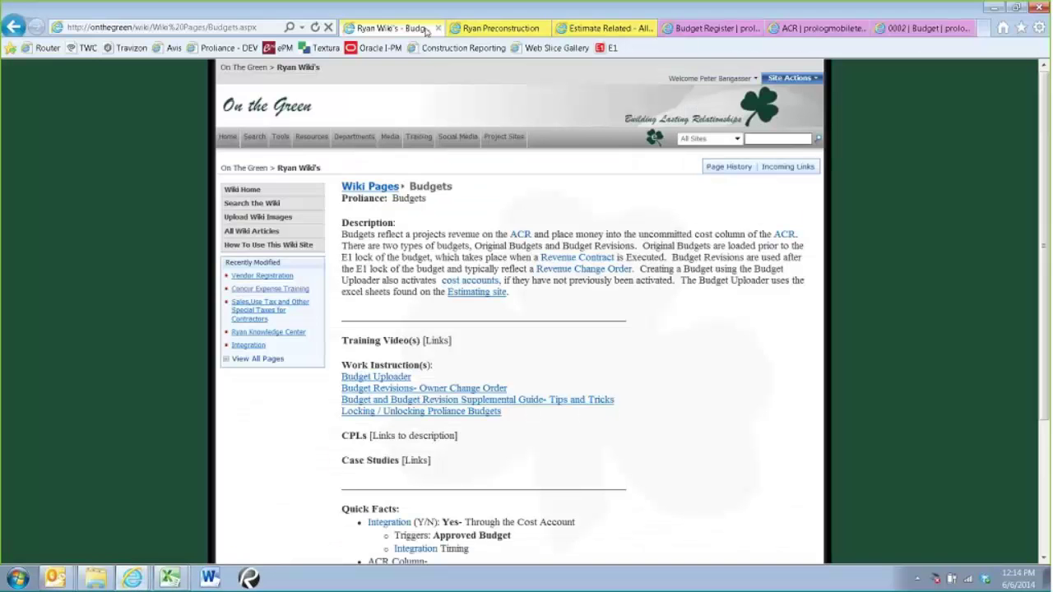
pyautogui.click(609, 28)
pyautogui.click(738, 30)
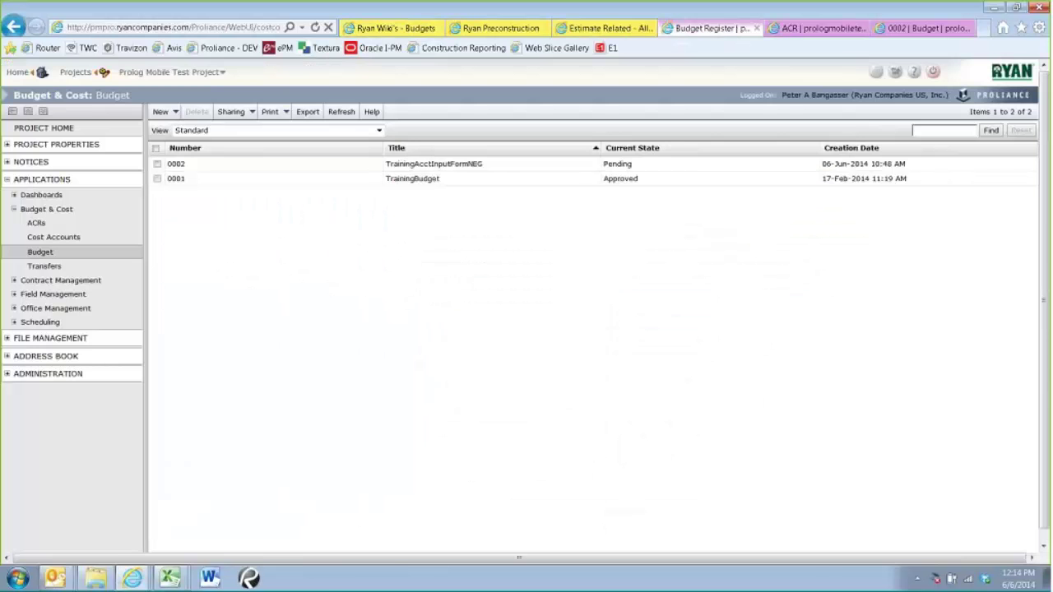
pyautogui.click(405, 181)
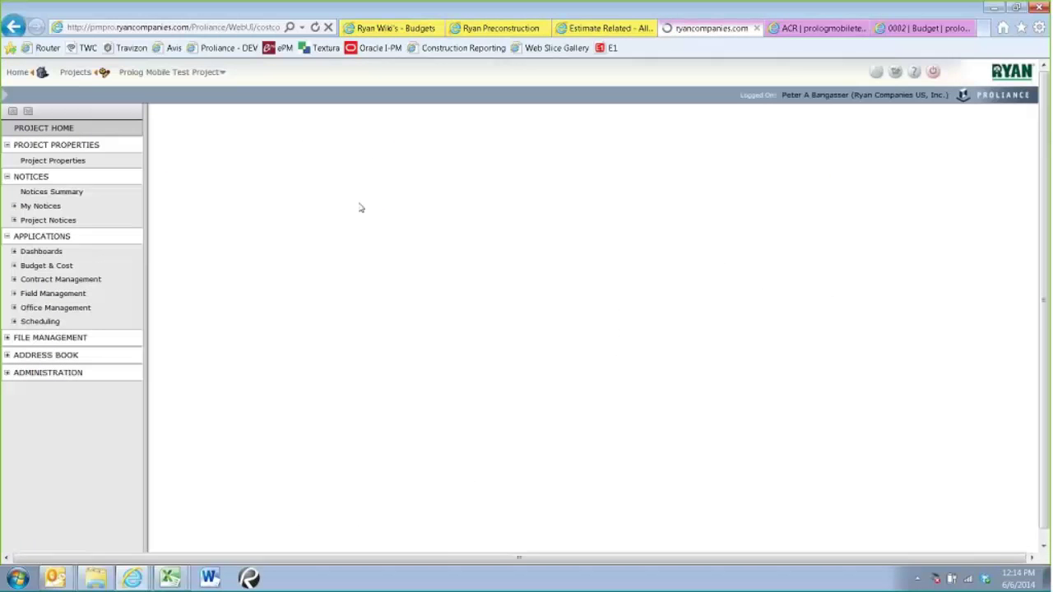
pyautogui.click(47, 266)
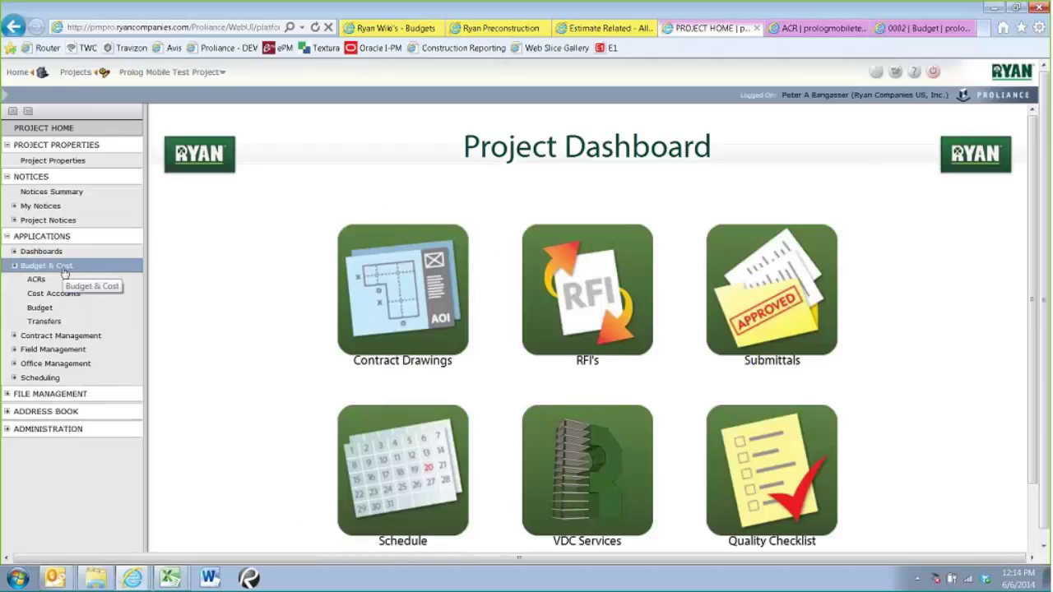
pyautogui.click(50, 284)
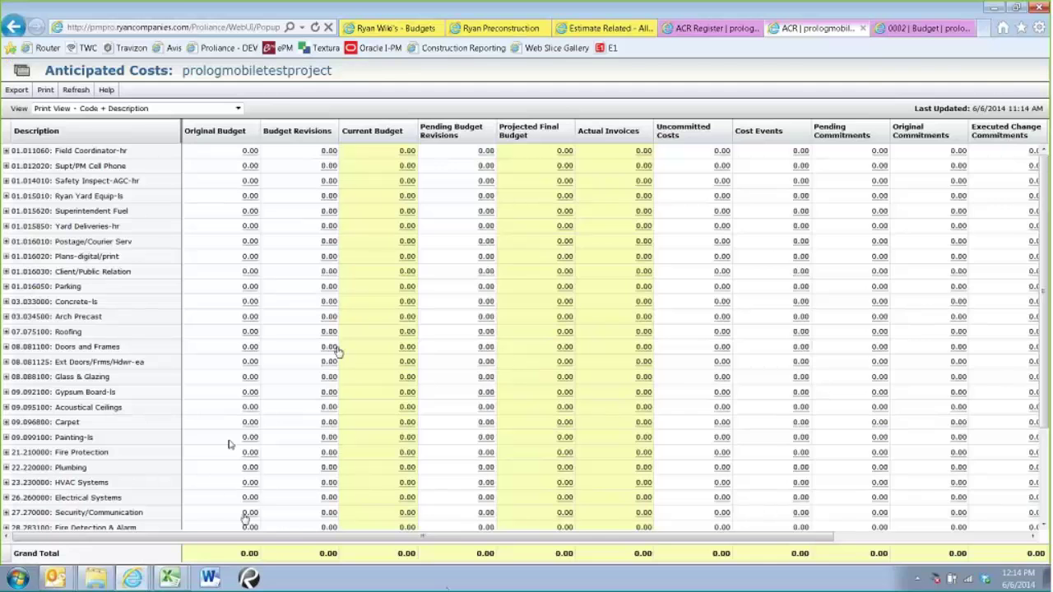
# Step: Create an Original Budget (Before E1 Lock) from the Budget Register, paste TrainingBudgetupload as its title, and save it
pyautogui.hotkey('ctrl', 'shift', 'Tab')
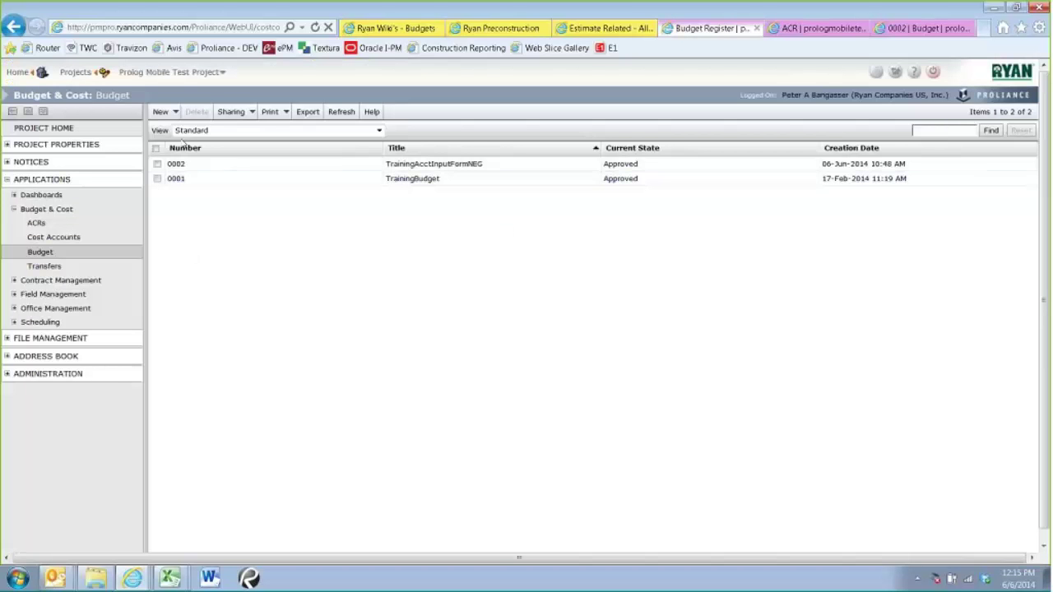
pyautogui.click(174, 113)
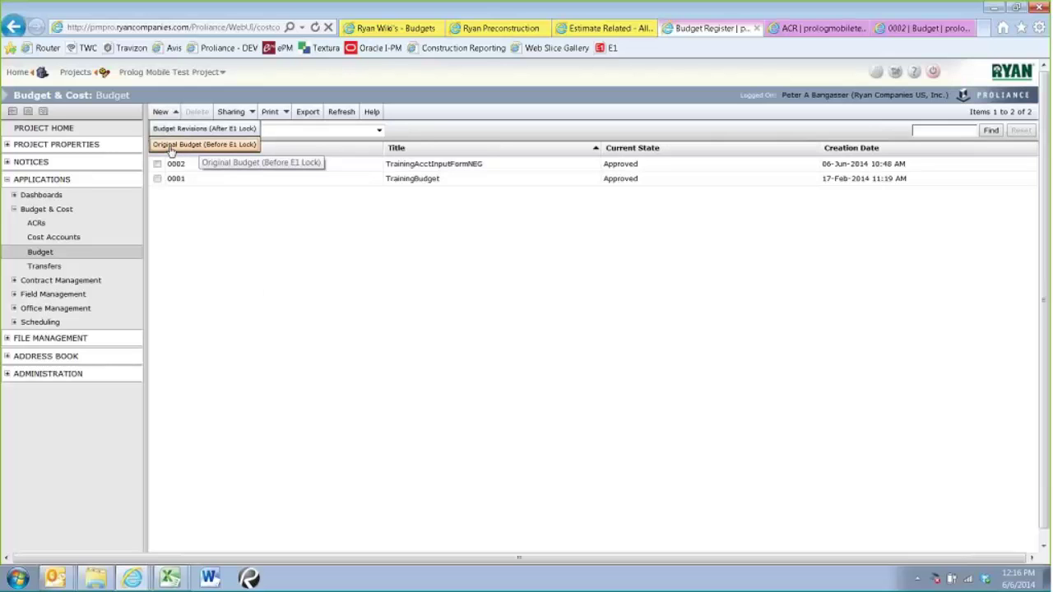
pyautogui.click(171, 146)
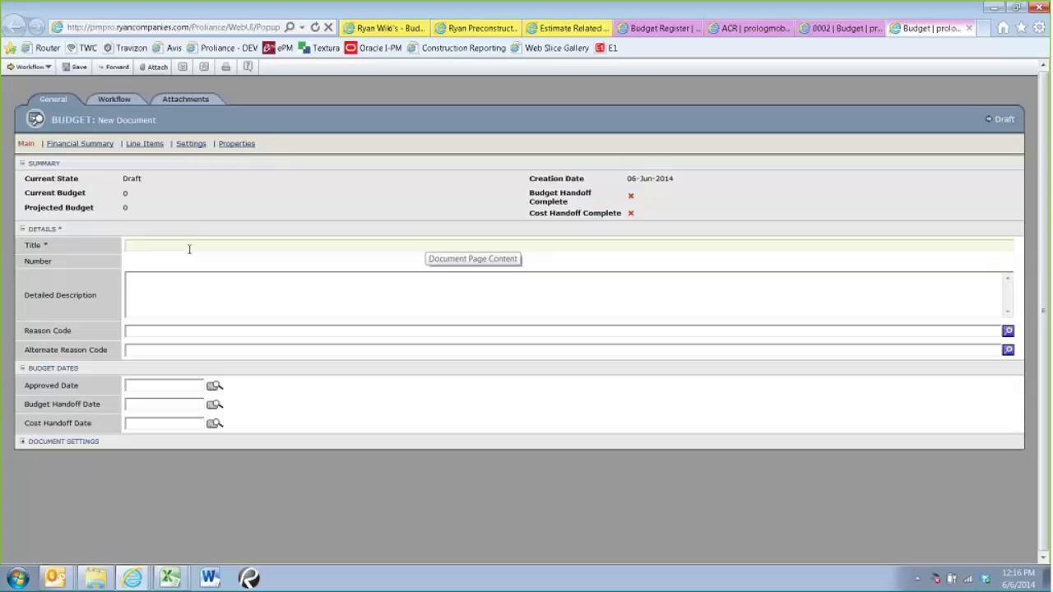
pyautogui.hotkey('ctrl', 'v')
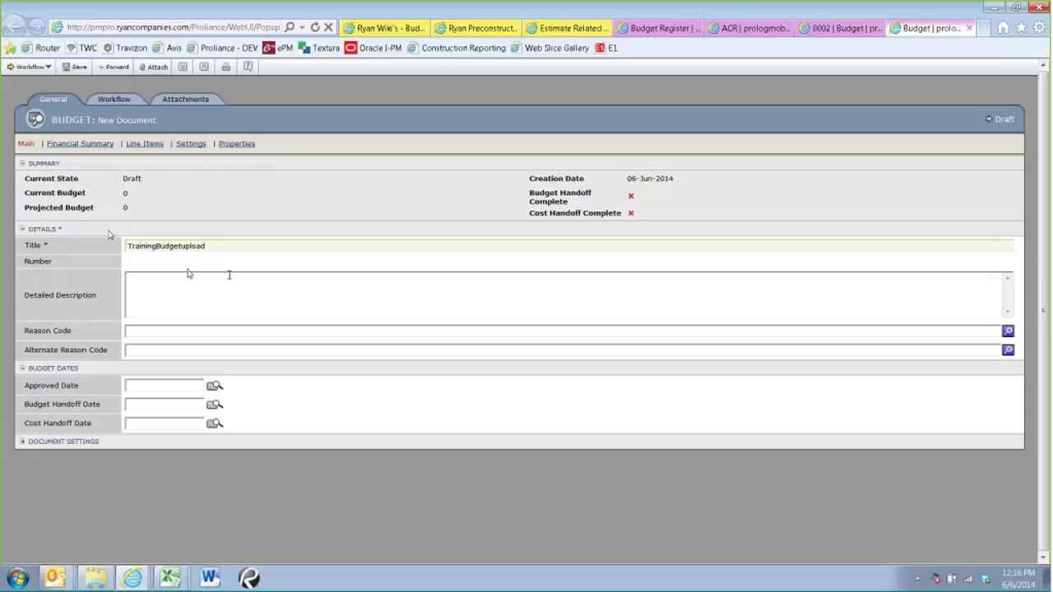
pyautogui.click(73, 67)
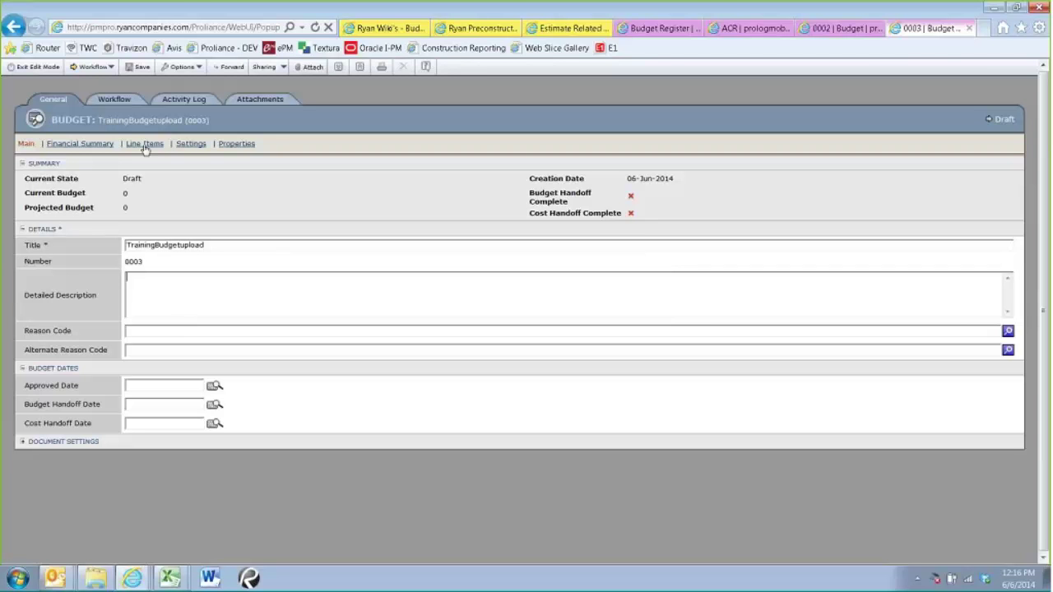
# Step: Attach the TrainingBudgetupload.xlsm file from the Desktop to the new budget's attached files and links
pyautogui.click(259, 100)
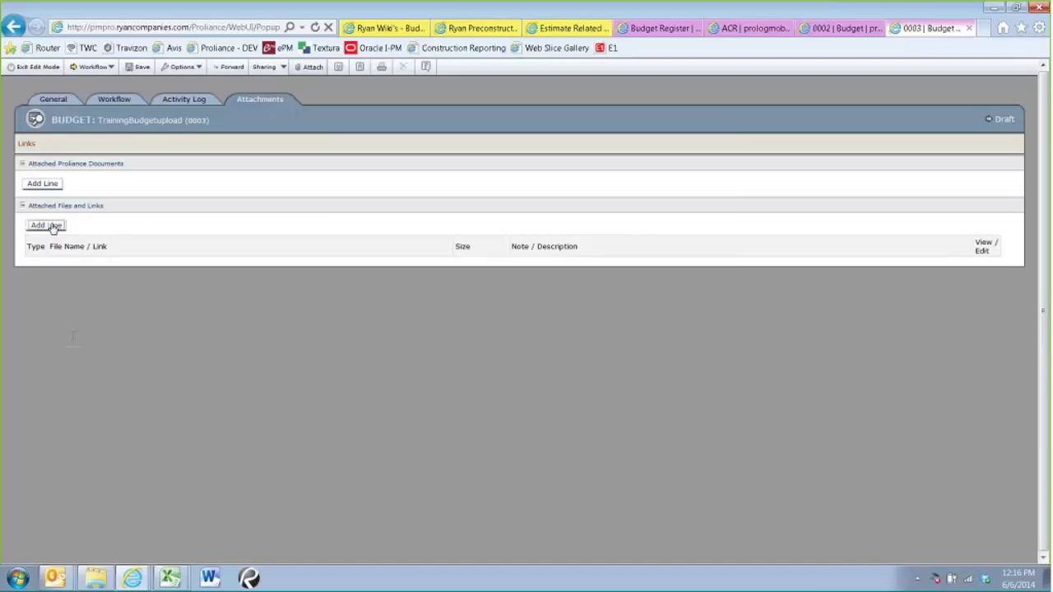
pyautogui.click(46, 226)
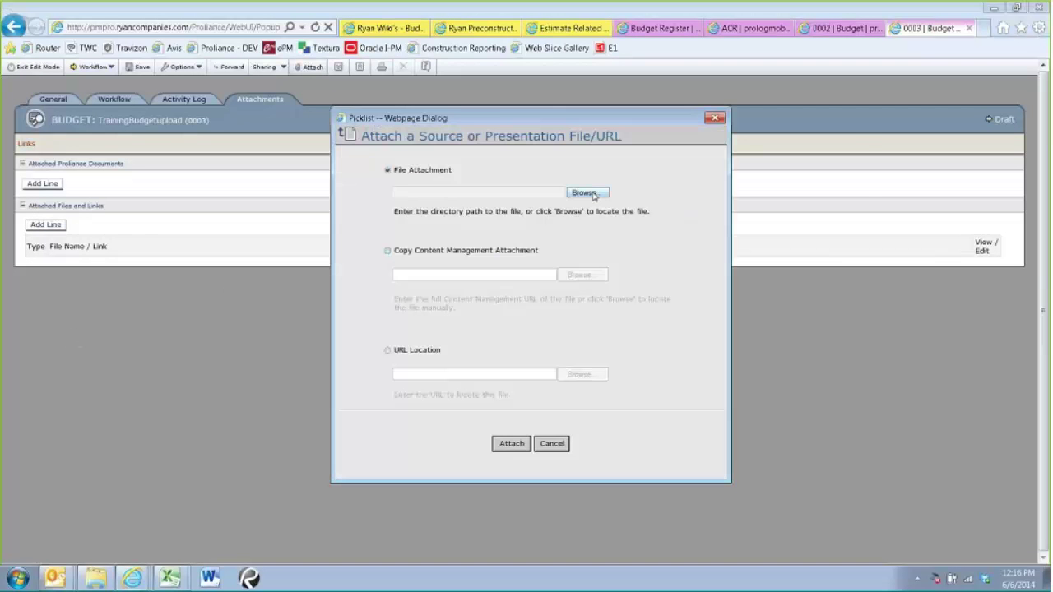
pyautogui.click(586, 193)
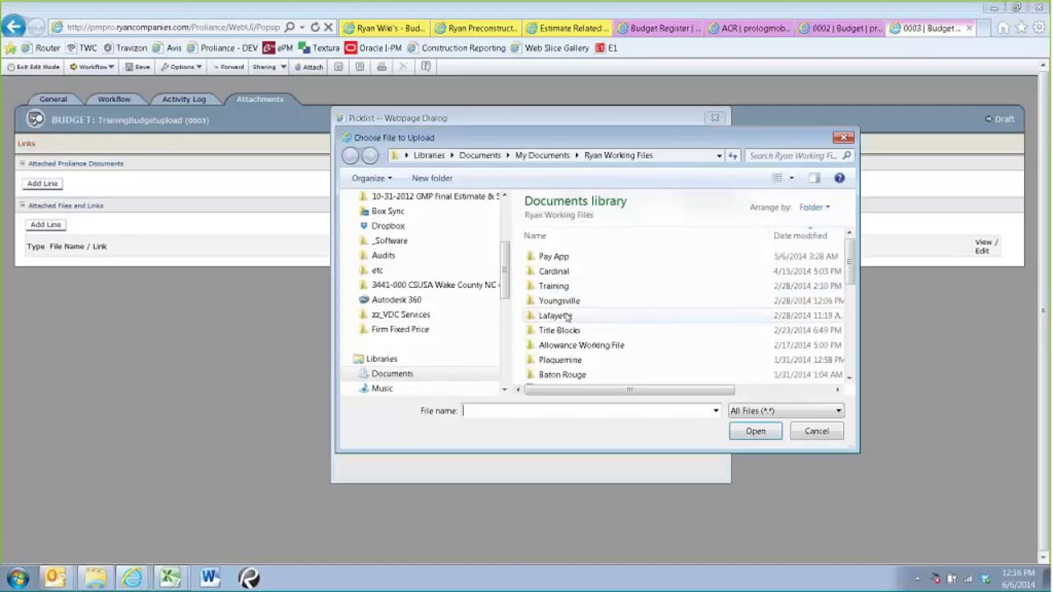
pyautogui.scroll(3, 428, 288)
pyautogui.click(435, 217)
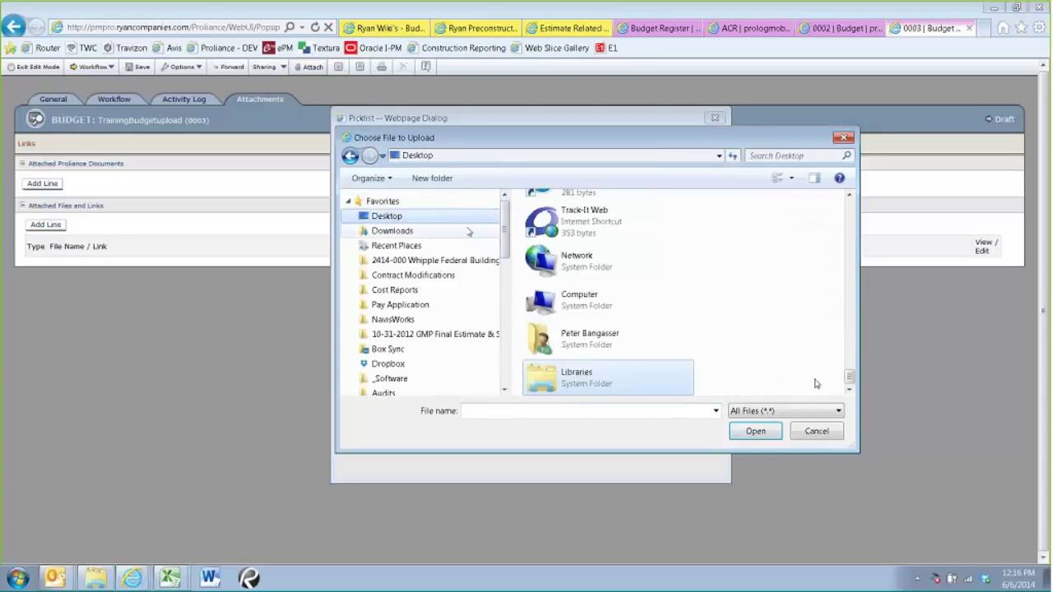
pyautogui.scroll(10, 815, 384)
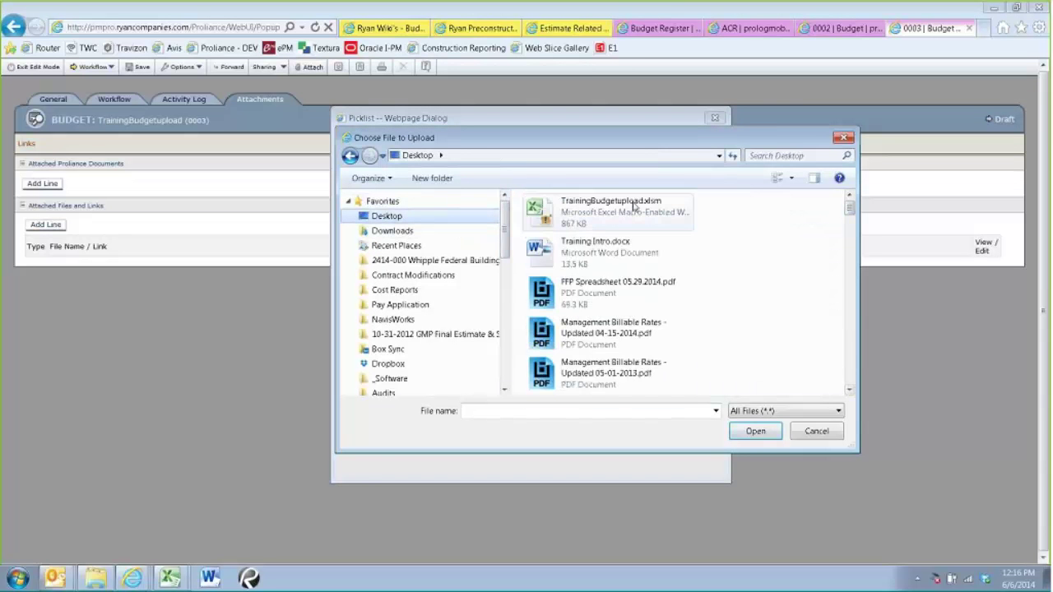
pyautogui.click(634, 207)
pyautogui.click(756, 432)
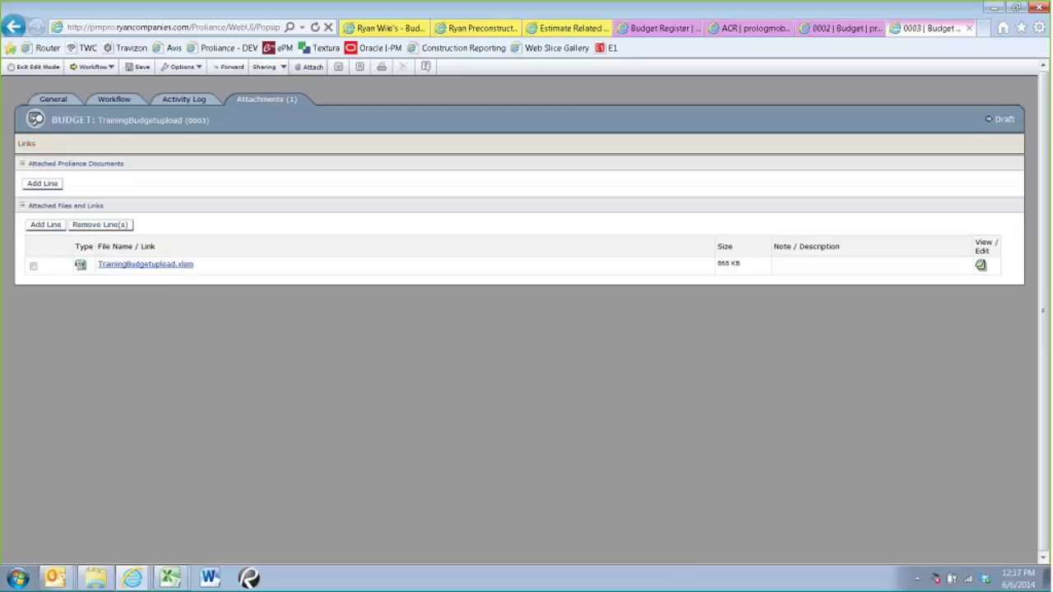
# Step: Exit edit mode with changes saved and execute the Set to Pending workflow on the TrainingBudgetupload budget, keeping the default recipients
pyautogui.click(37, 68)
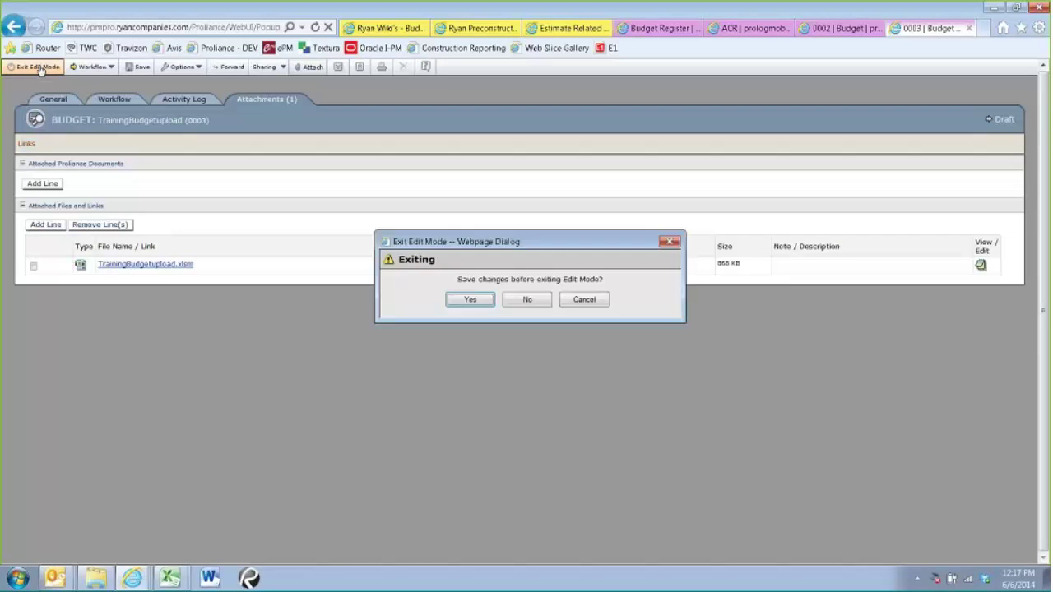
pyautogui.click(473, 299)
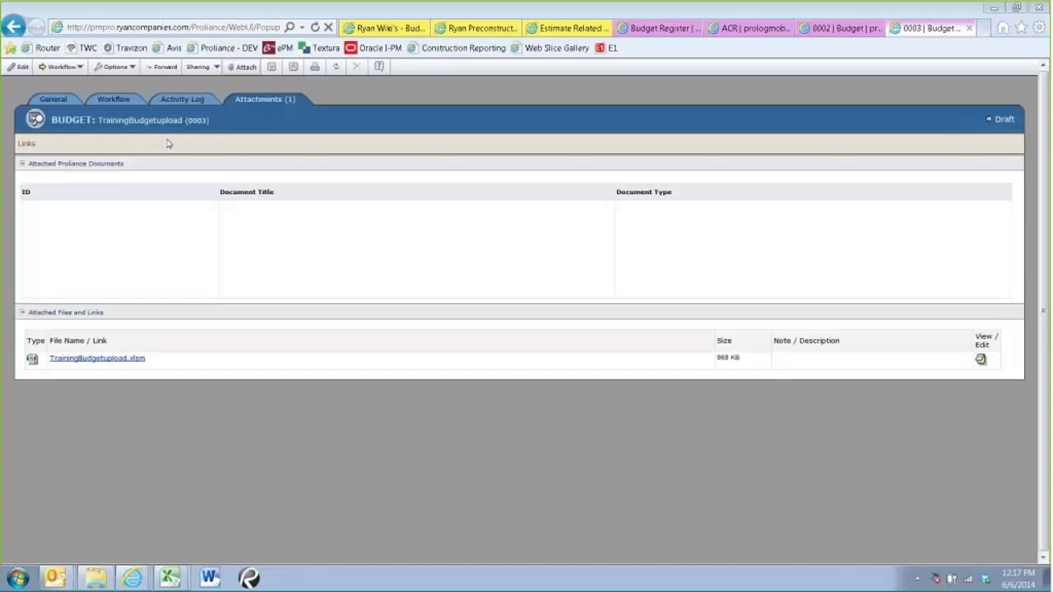
pyautogui.click(69, 72)
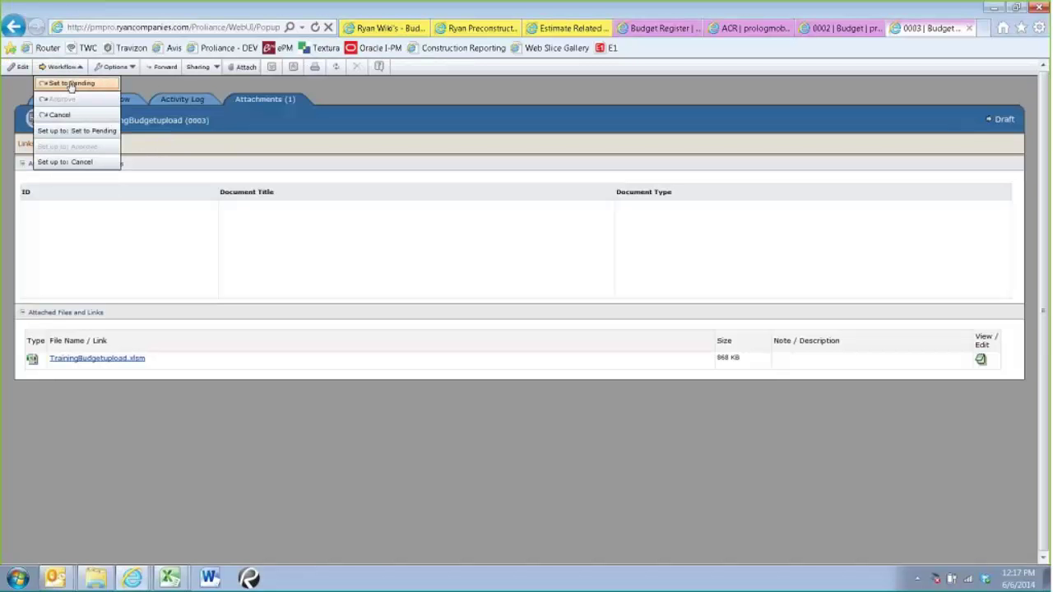
pyautogui.moveTo(69, 83)
pyautogui.click(124, 101)
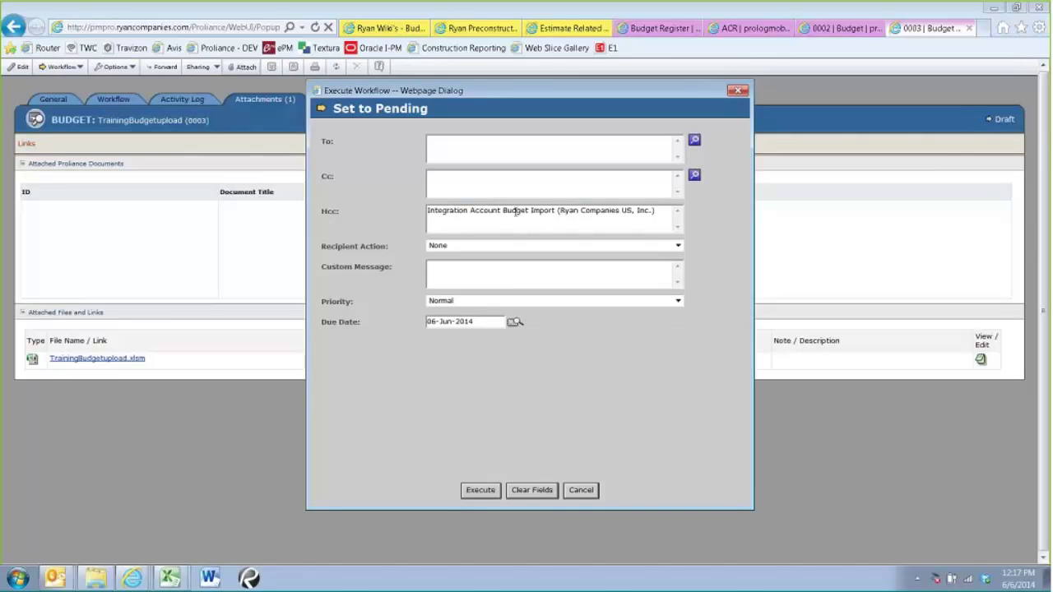
pyautogui.click(479, 491)
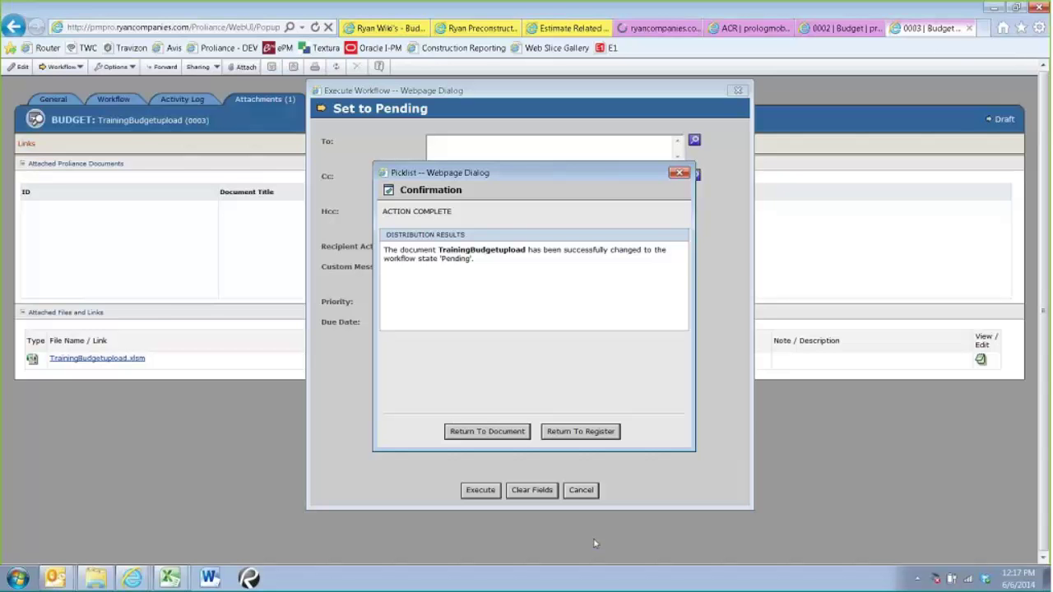
pyautogui.click(610, 429)
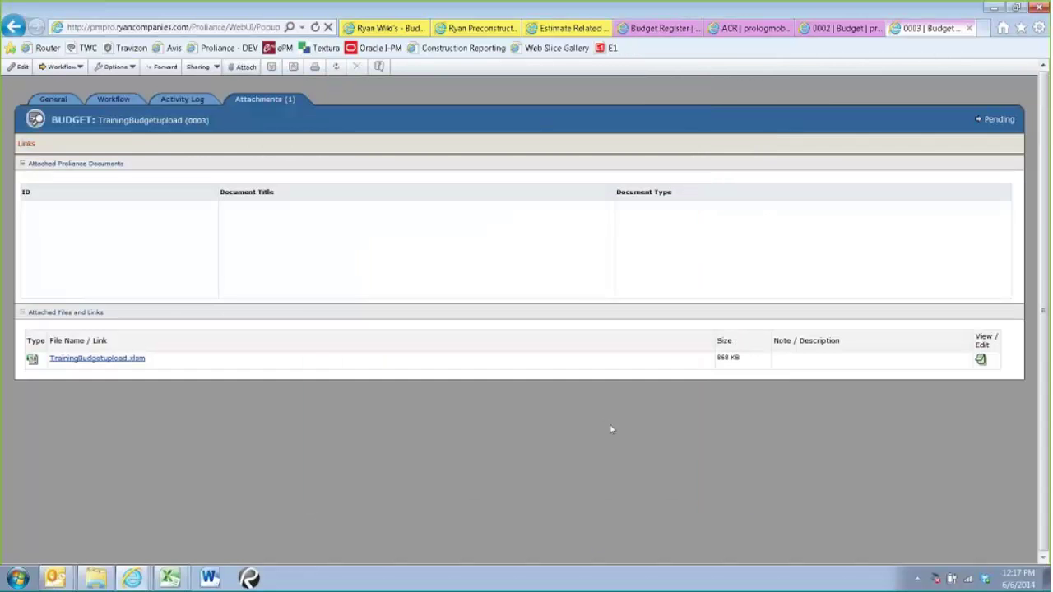
# Step: Close the 0002 budget page, and refresh the TrainingBudgetupload budget to check its workflow state
pyautogui.click(874, 30)
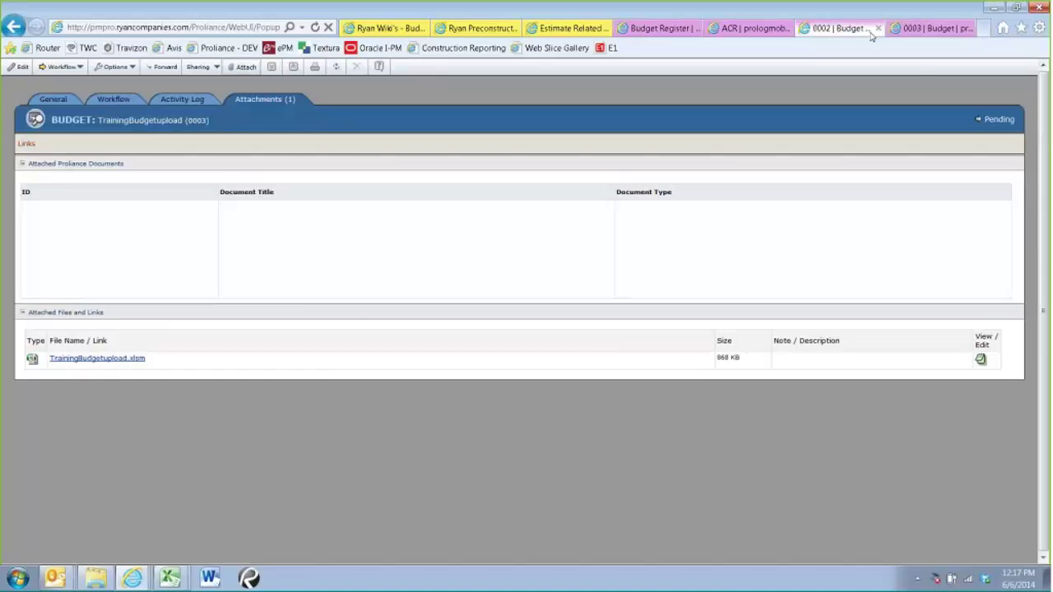
pyautogui.click(878, 29)
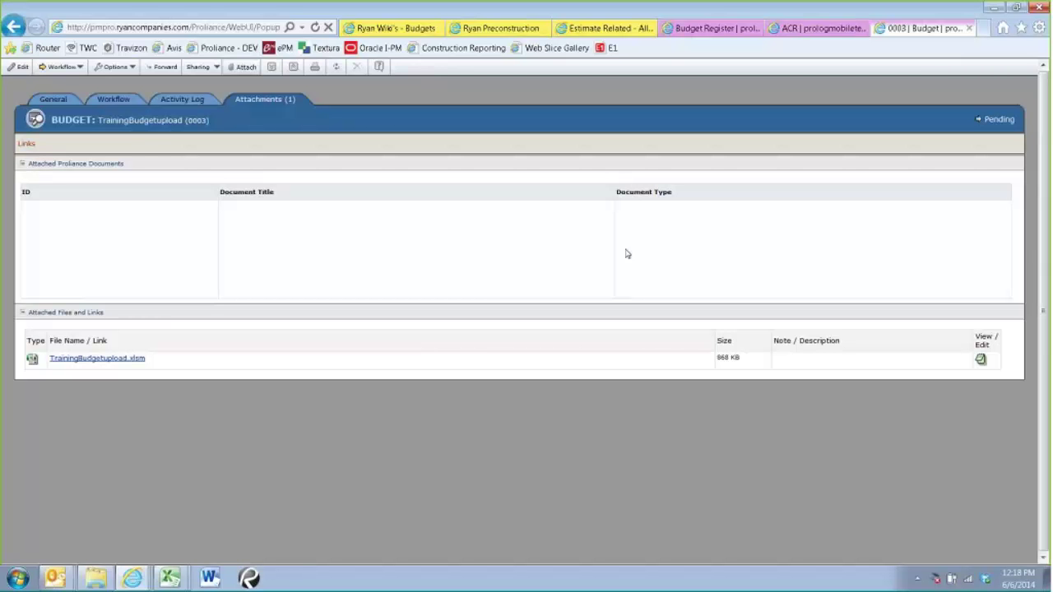
pyautogui.click(337, 71)
pyautogui.moveTo(105, 120); pyautogui.dragTo(183, 120)
pyautogui.moveTo(105, 120); pyautogui.dragTo(85, 106)
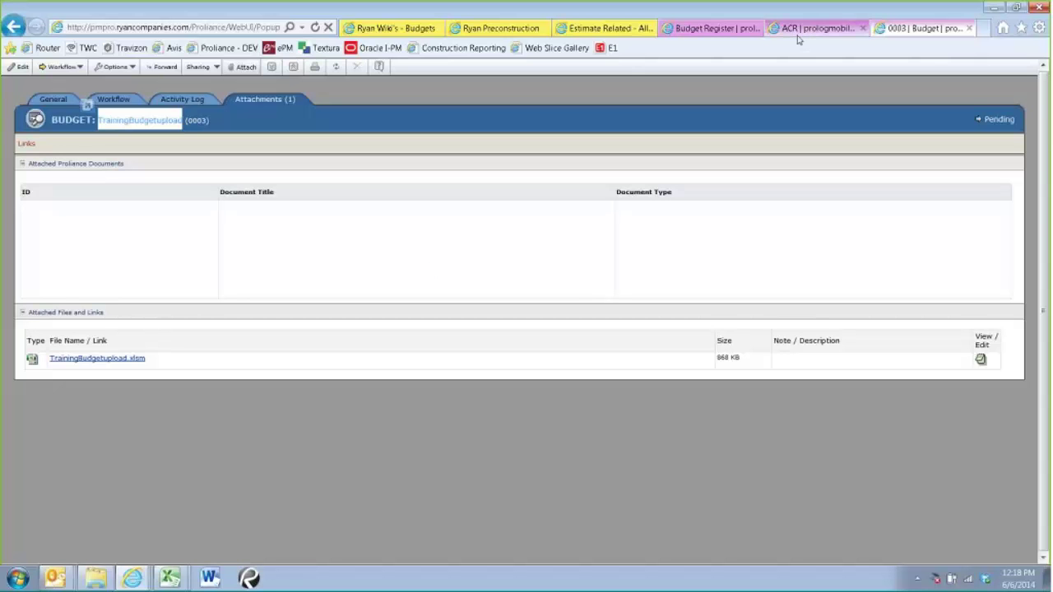
# Step: Open the Prolog Mobile Test Project's properties from the project's navigation and examine E1 Budget Status in Document Settings
pyautogui.click(726, 31)
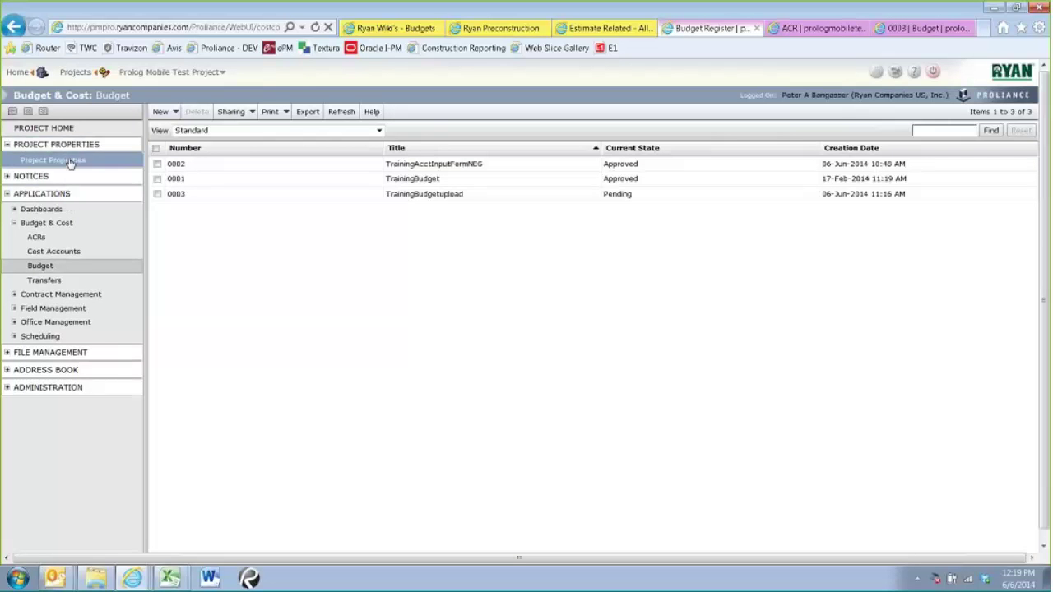
pyautogui.click(66, 161)
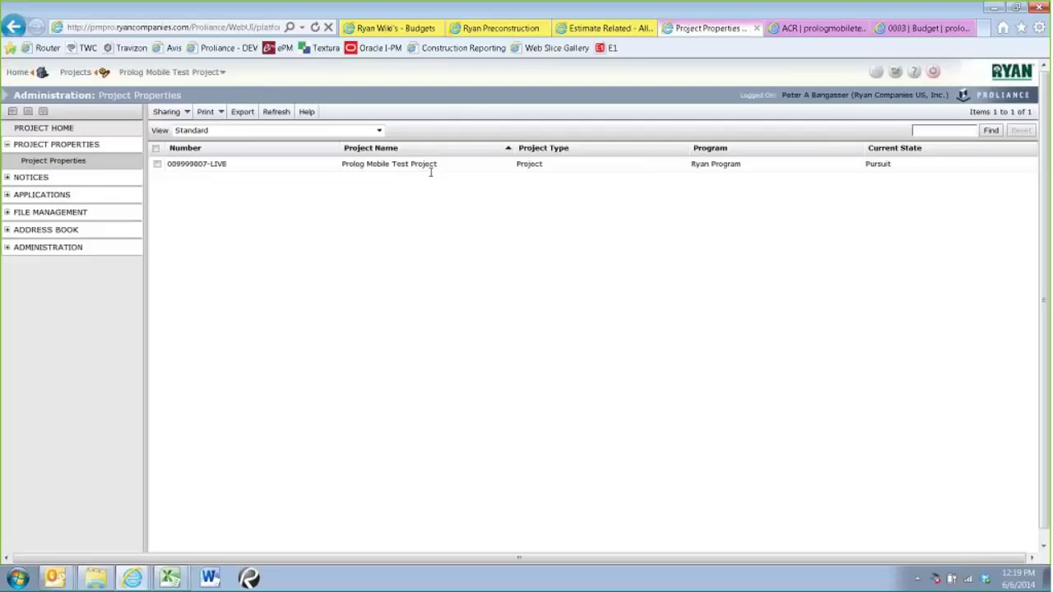
pyautogui.click(198, 165)
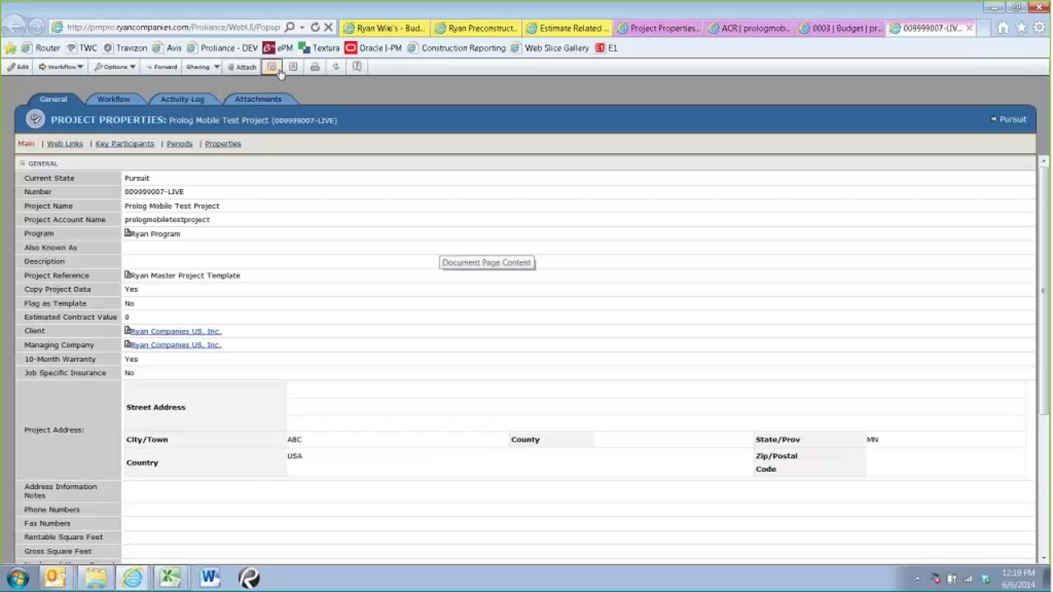
pyautogui.scroll(-1, 276, 268)
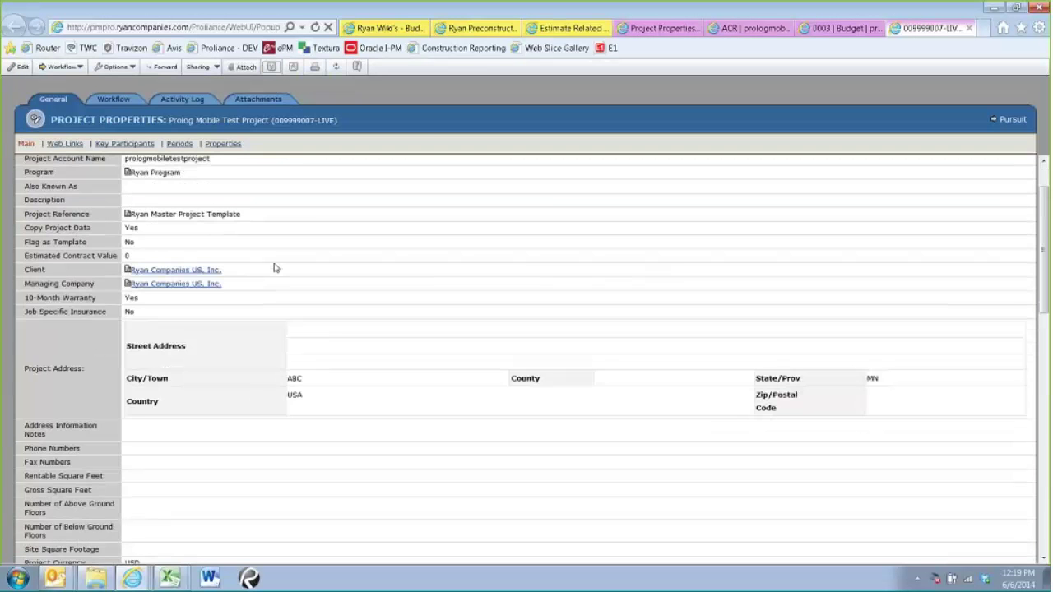
pyautogui.scroll(-6, 276, 269)
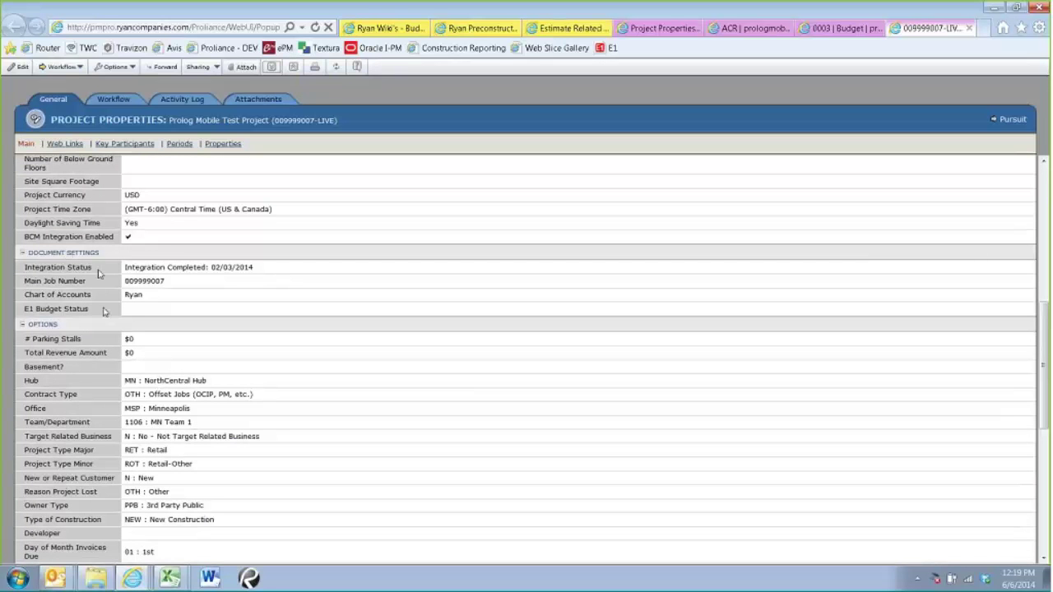
pyautogui.moveTo(88, 309); pyautogui.dragTo(25, 314)
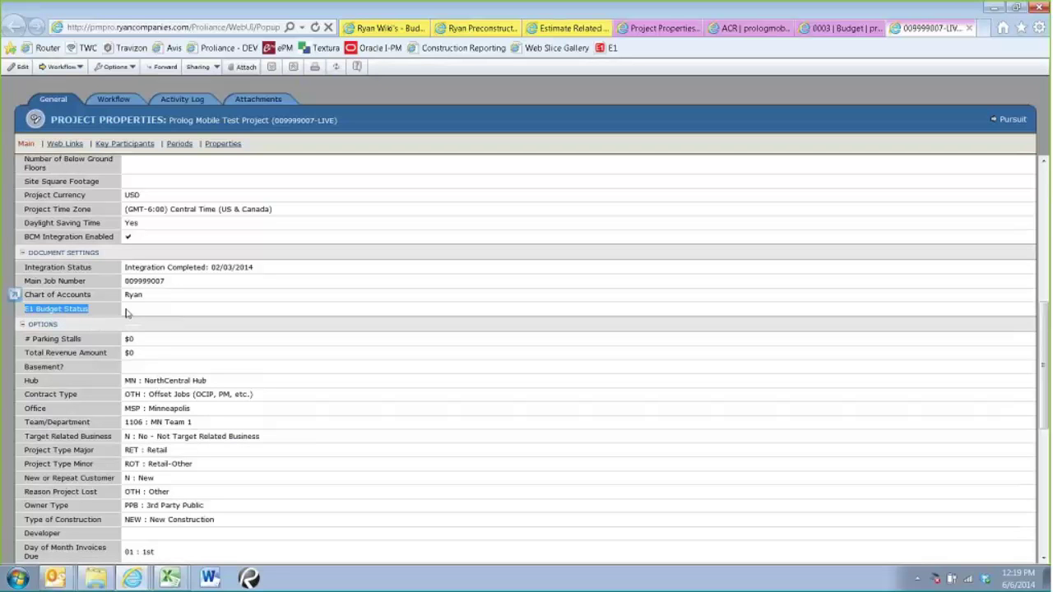
pyautogui.moveTo(127, 314); pyautogui.dragTo(178, 323)
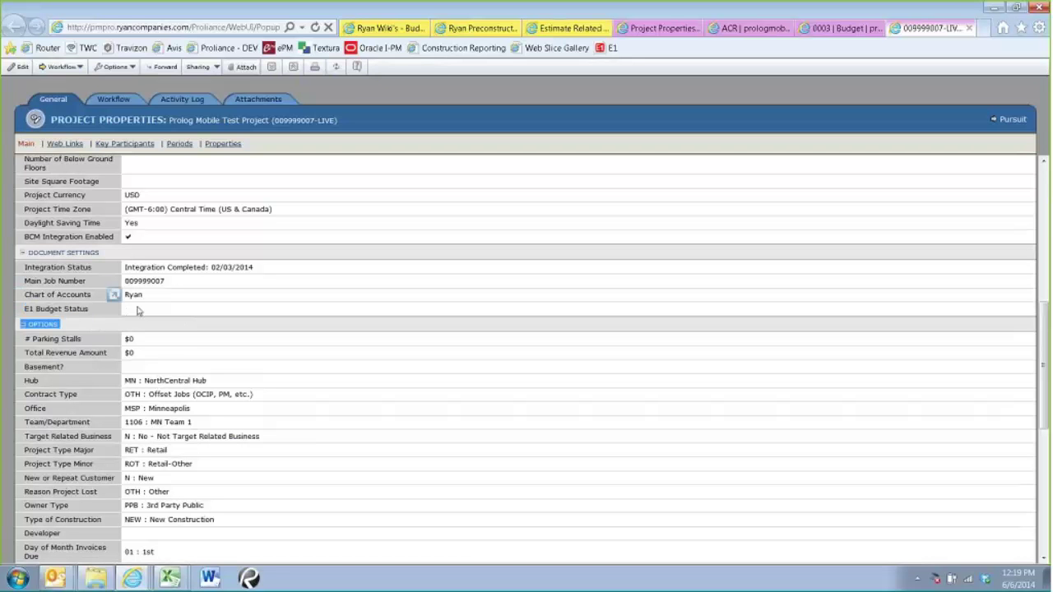
pyautogui.click(155, 315)
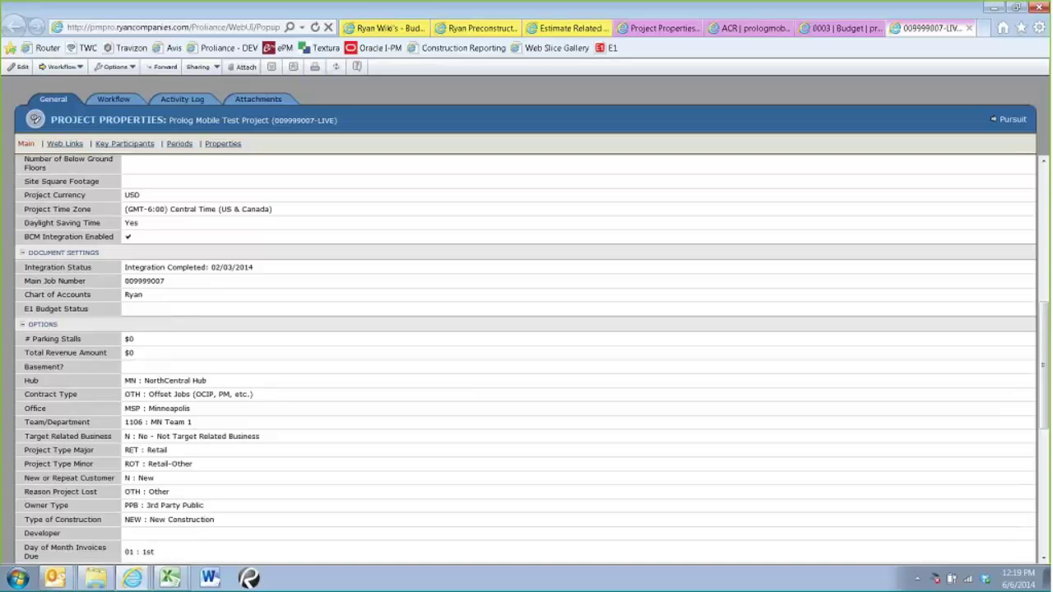
# Step: View the E1 Budget Status field in edit mode, then exit the project properties, choosing to save
pyautogui.click(22, 67)
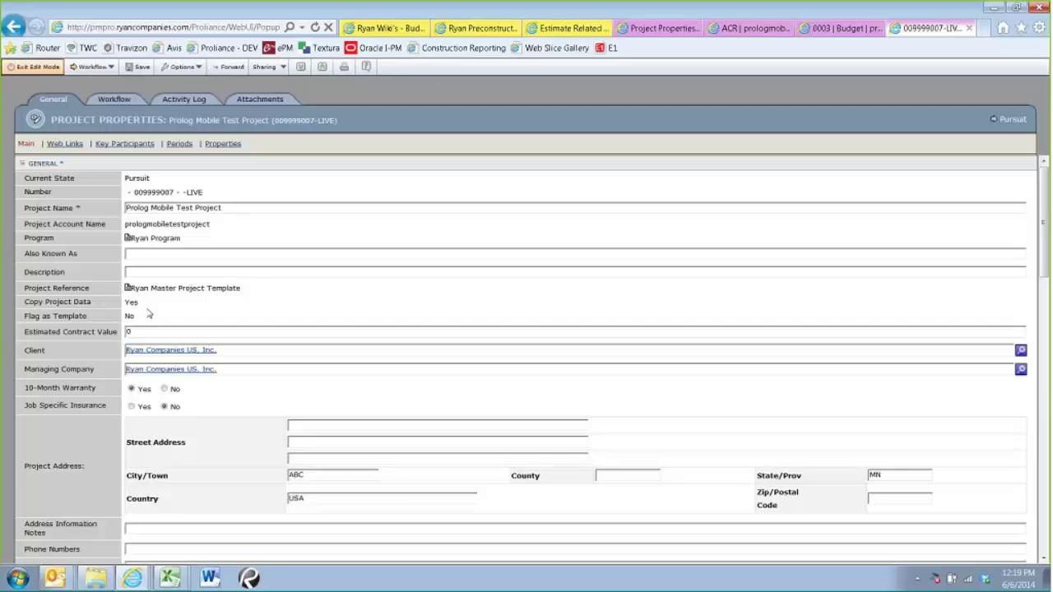
pyautogui.scroll(-7, 193, 403)
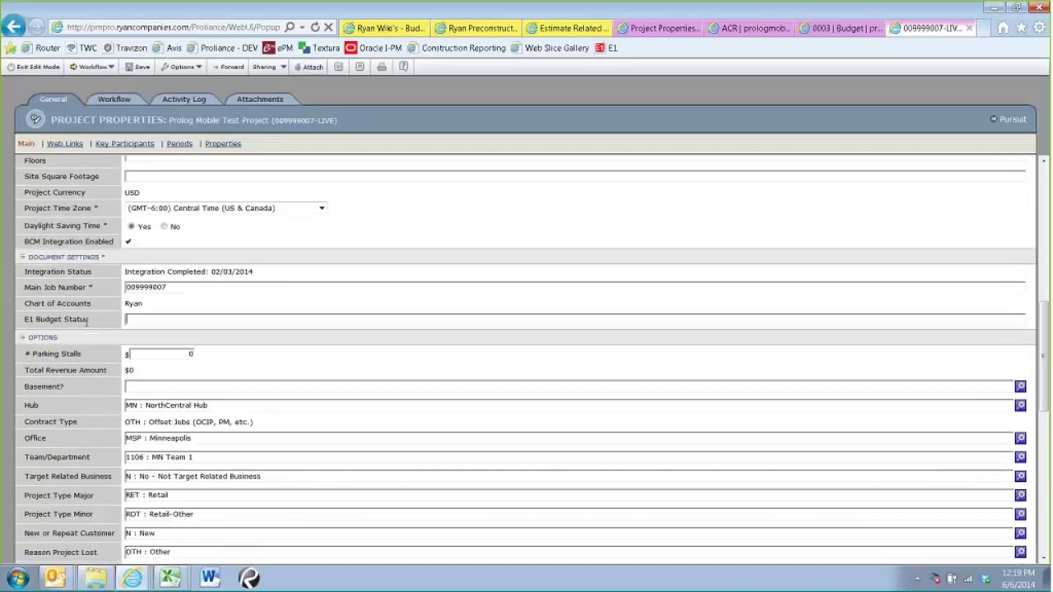
pyautogui.click(39, 67)
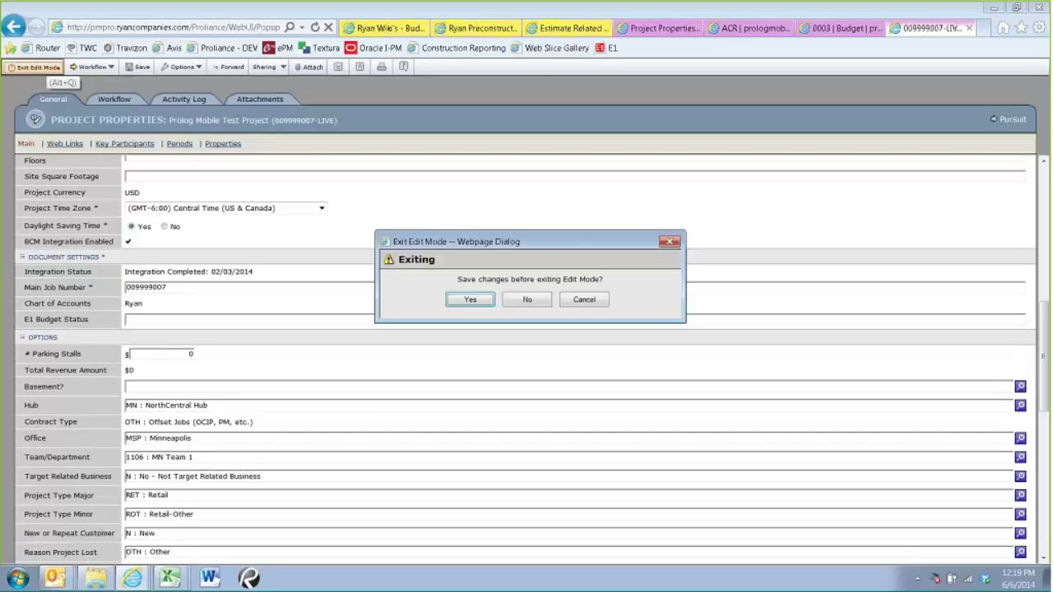
pyautogui.click(470, 300)
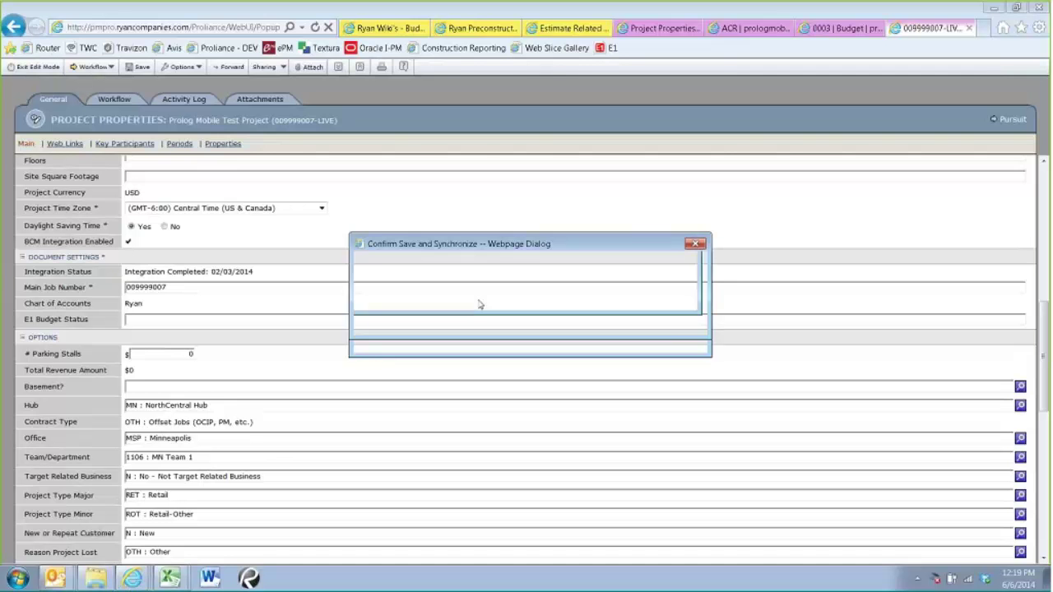
pyautogui.click(527, 307)
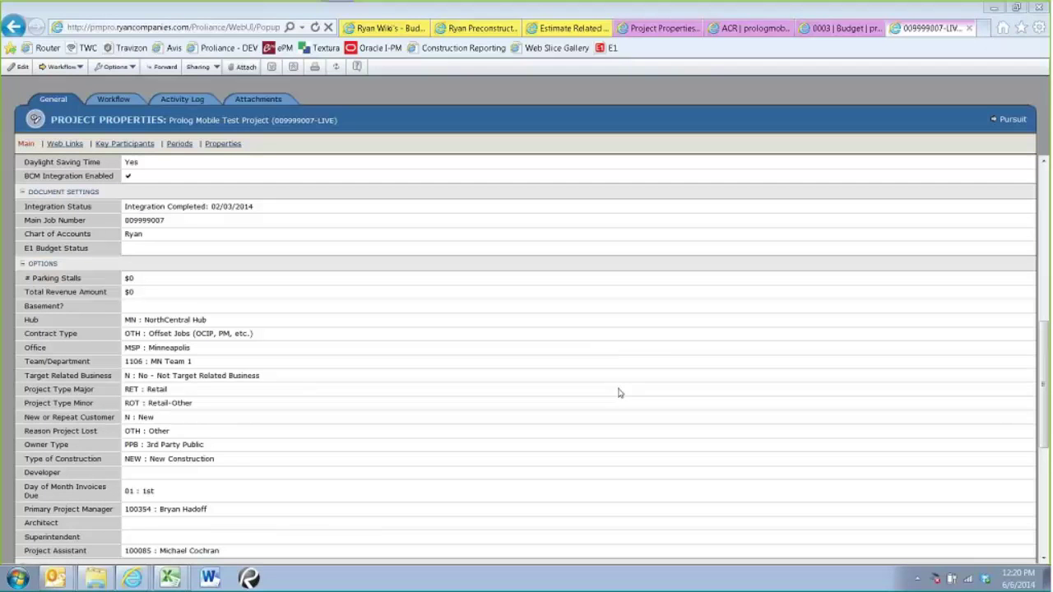
# Step: Return to the TrainingBudgetupload budget, refresh it, and review its workflow state, general summary and line items
pyautogui.click(838, 28)
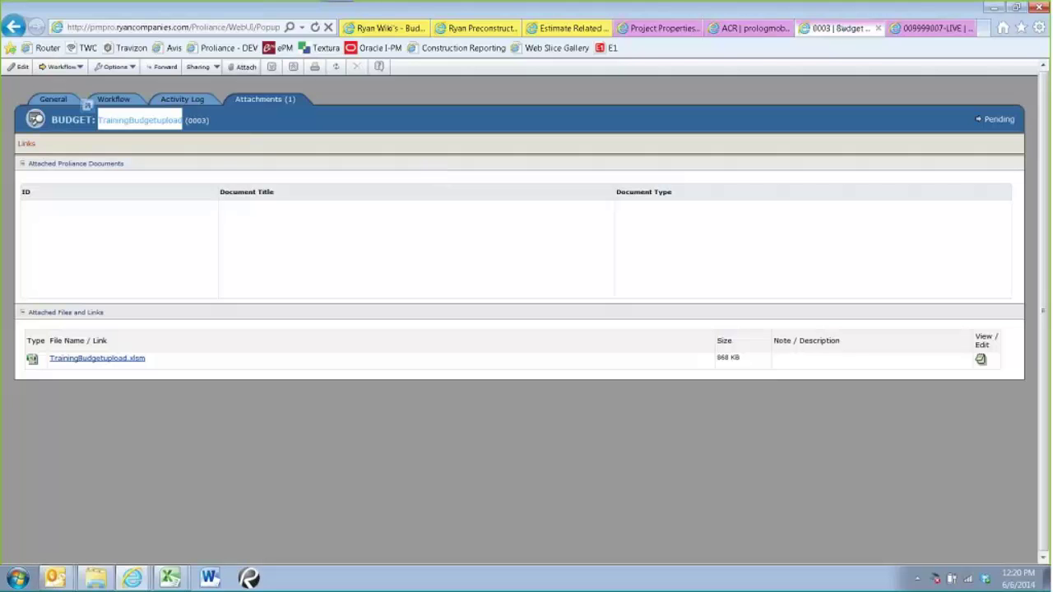
pyautogui.click(338, 67)
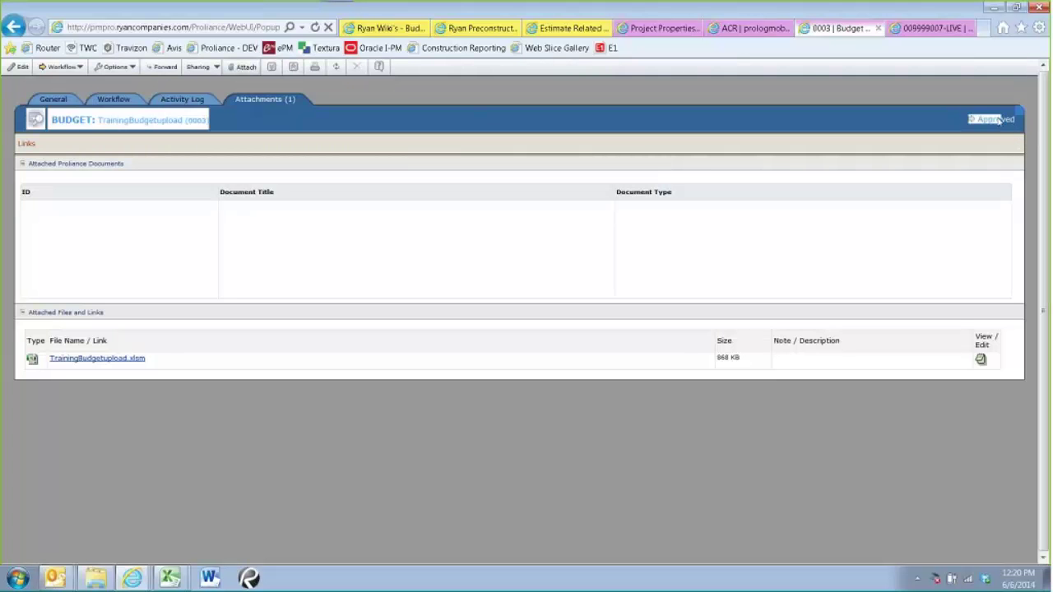
pyautogui.click(54, 102)
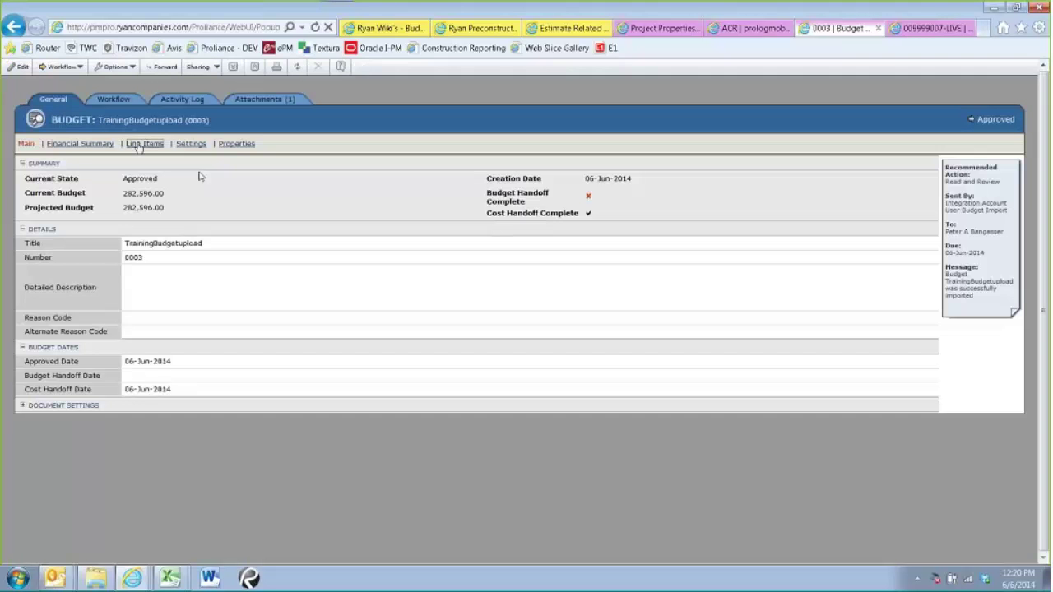
pyautogui.click(144, 144)
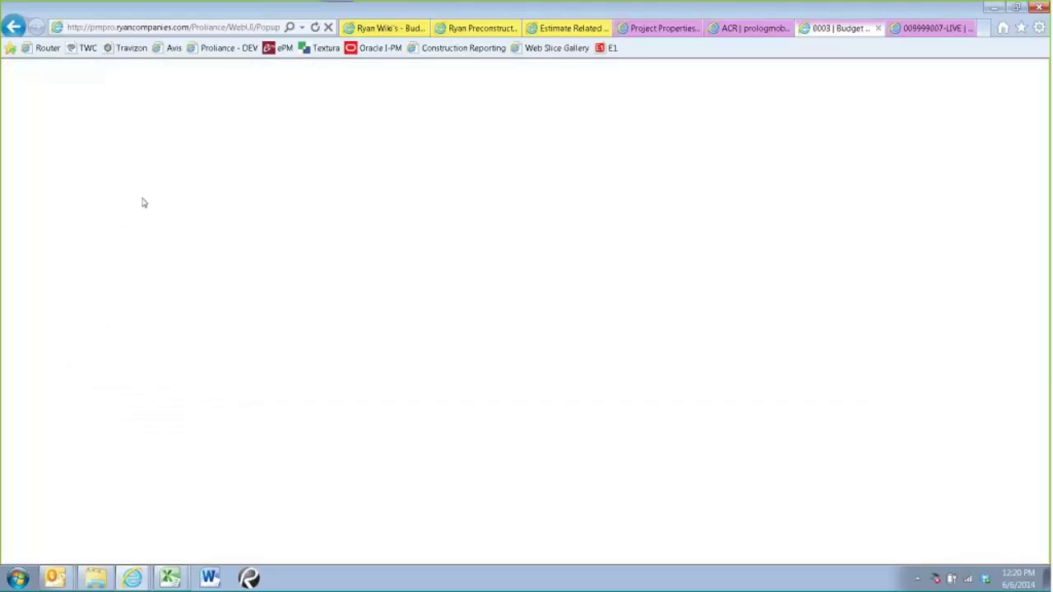
pyautogui.scroll(-3, 193, 244)
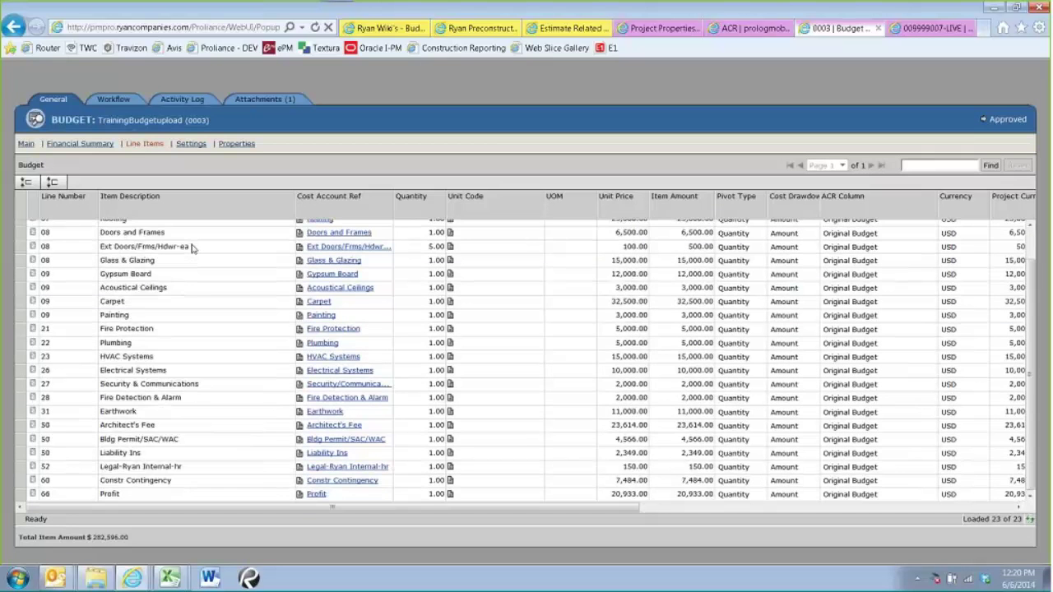
pyautogui.scroll(3, 200, 461)
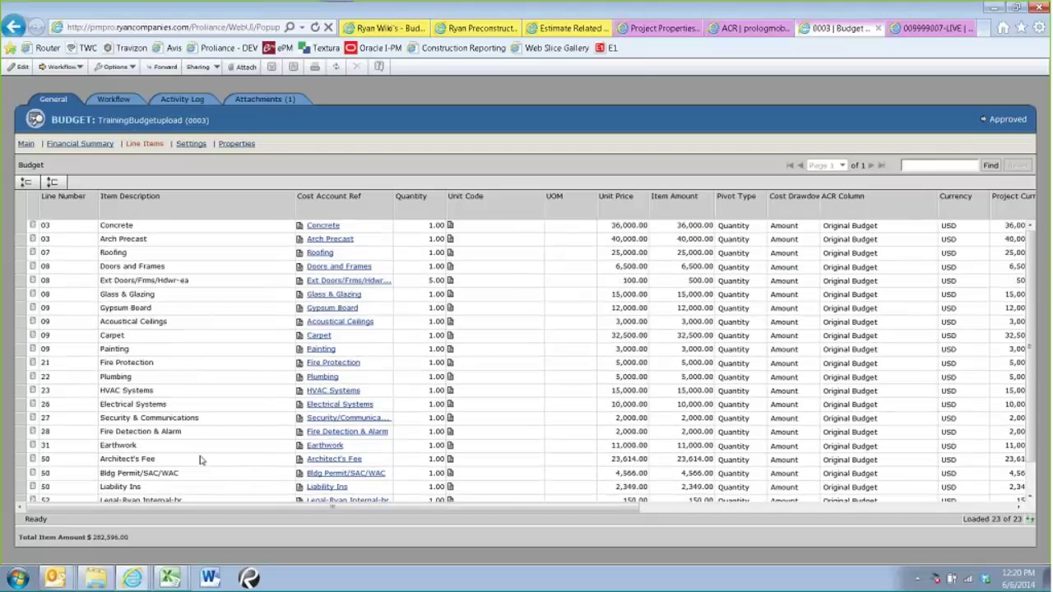
# Step: Refresh the Anticipated Costs report and review the Original Budget amounts down to the Profit account
pyautogui.click(752, 30)
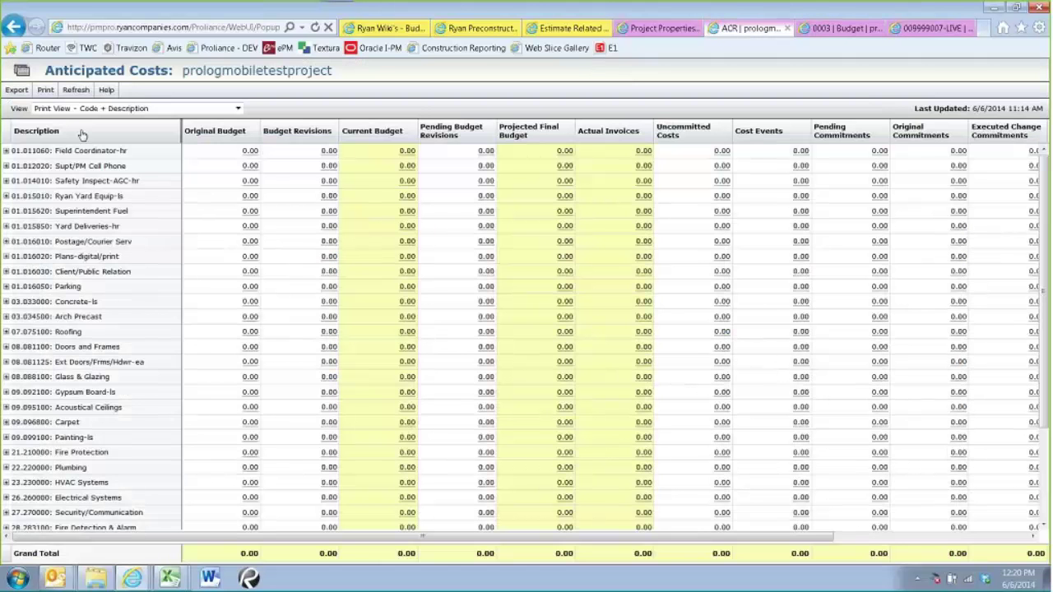
pyautogui.click(76, 90)
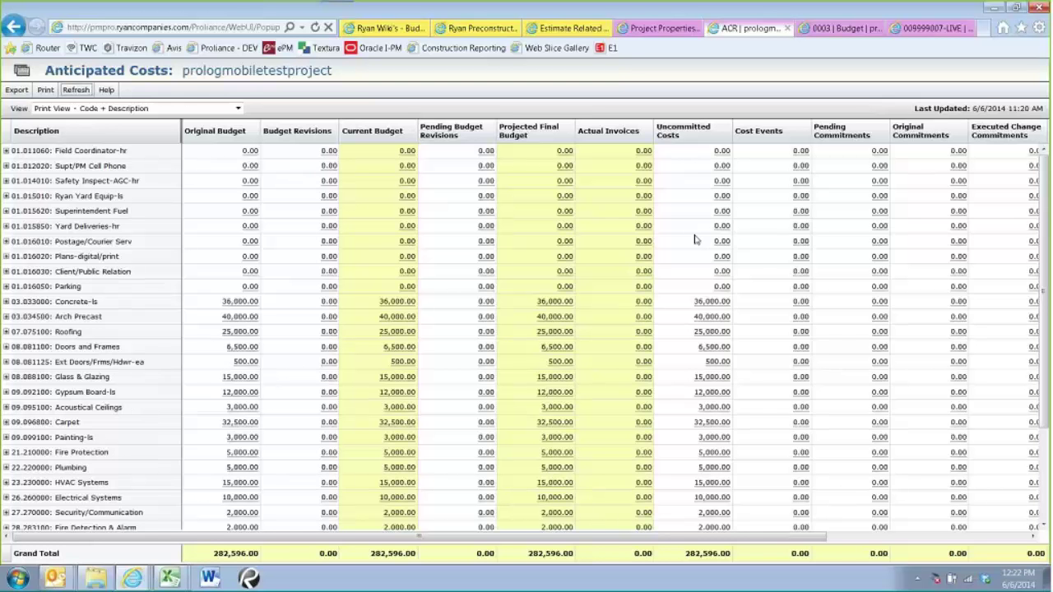
pyautogui.scroll(-3, 696, 240)
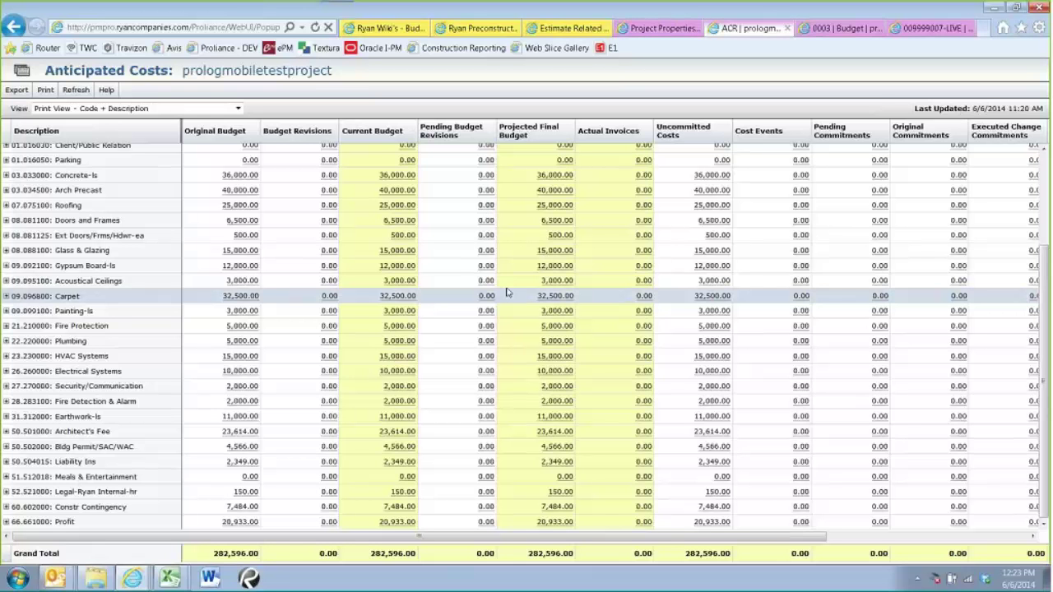
# Step: Switch from the TrainingBudgetupload budget to Excel and close the BudgetUploadTraining.xlsm workbook, saving its changes
pyautogui.click(843, 31)
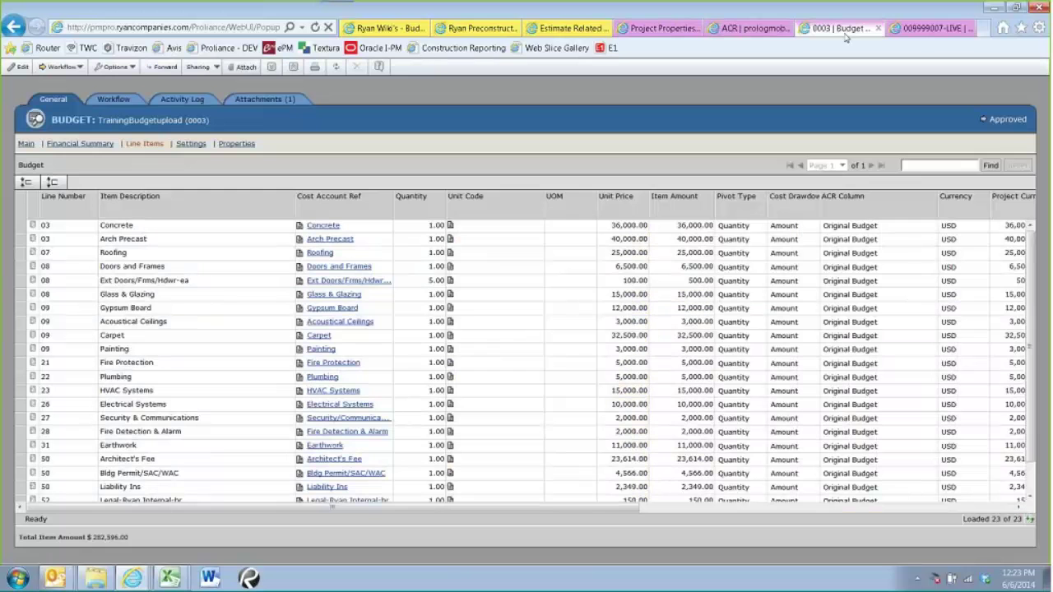
pyautogui.moveTo(169, 579)
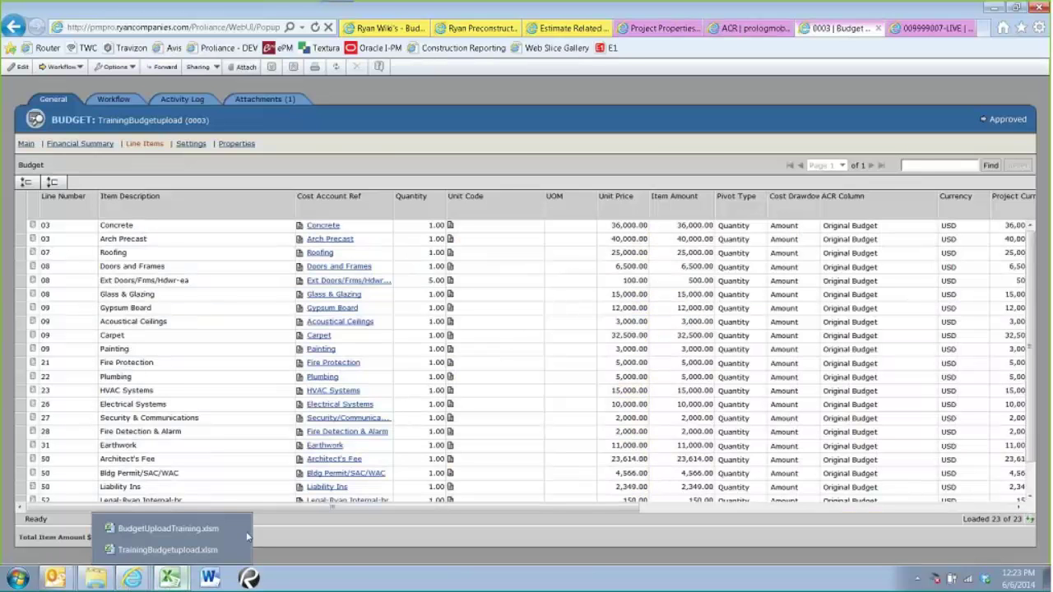
pyautogui.click(244, 549)
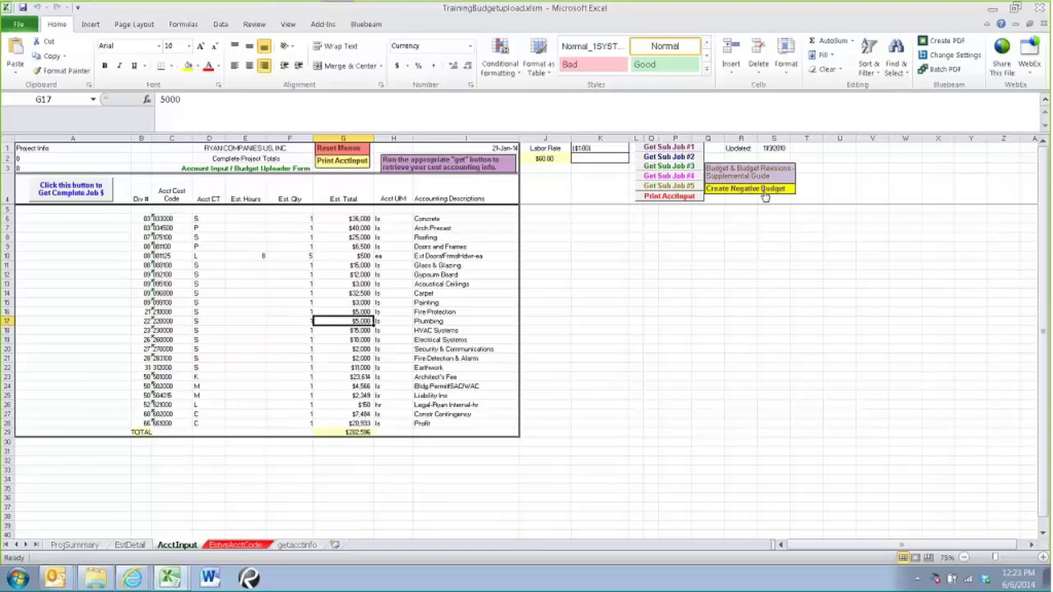
pyautogui.click(170, 578)
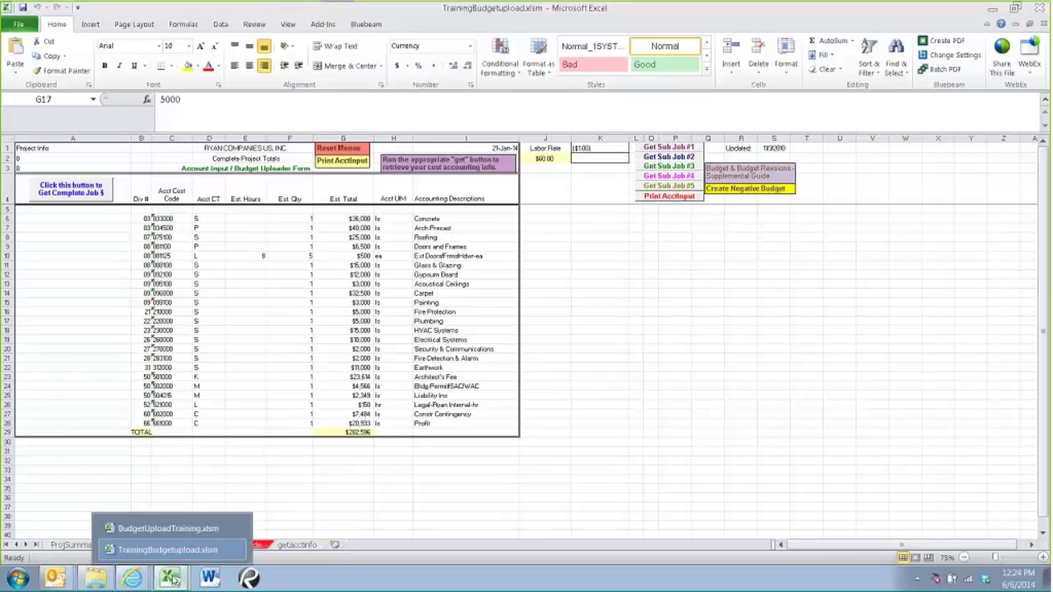
pyautogui.click(222, 532)
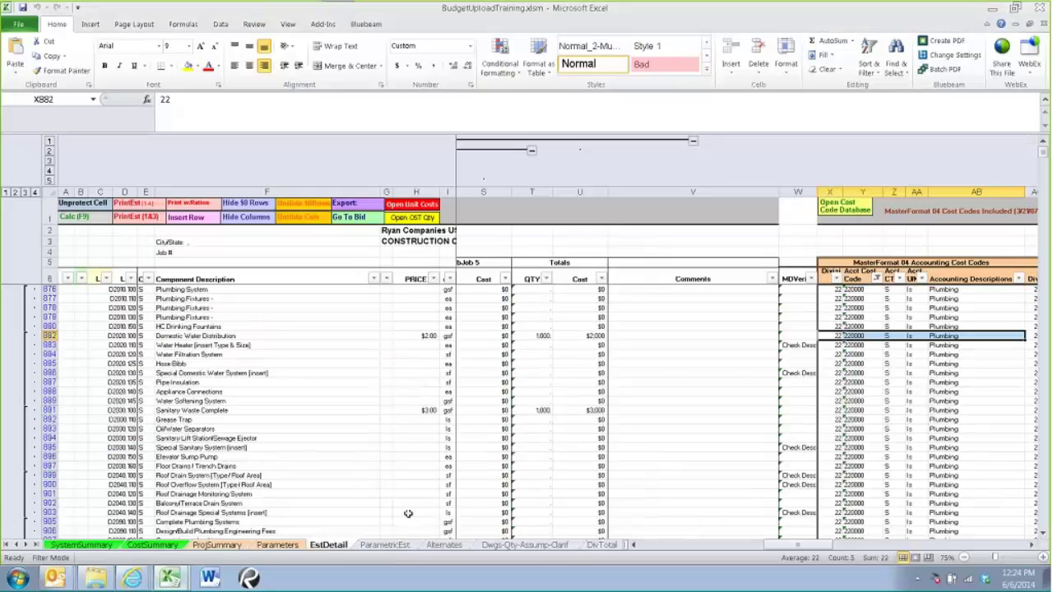
pyautogui.click(1040, 23)
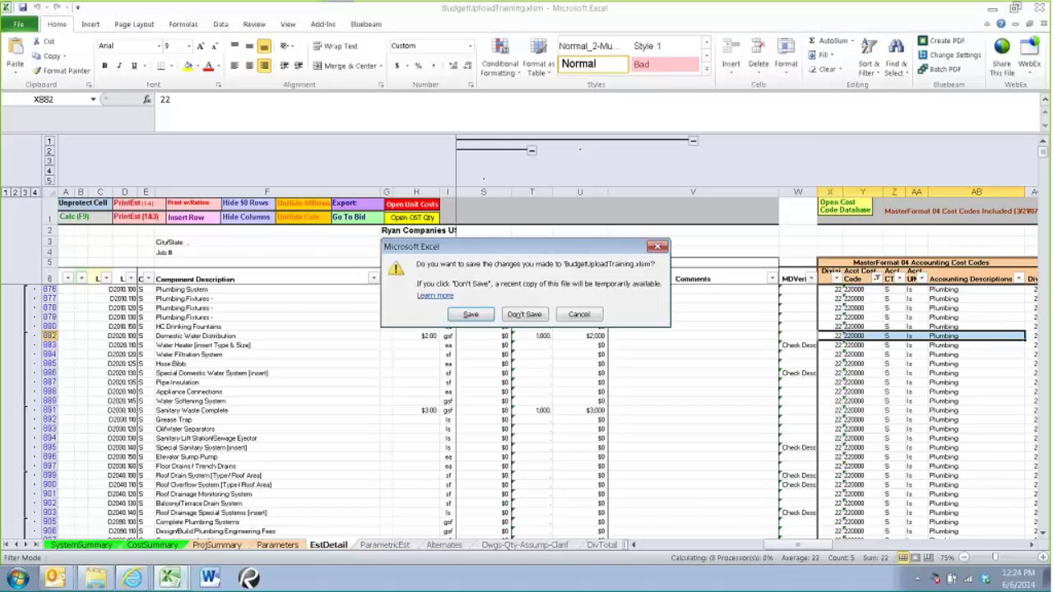
pyautogui.click(470, 314)
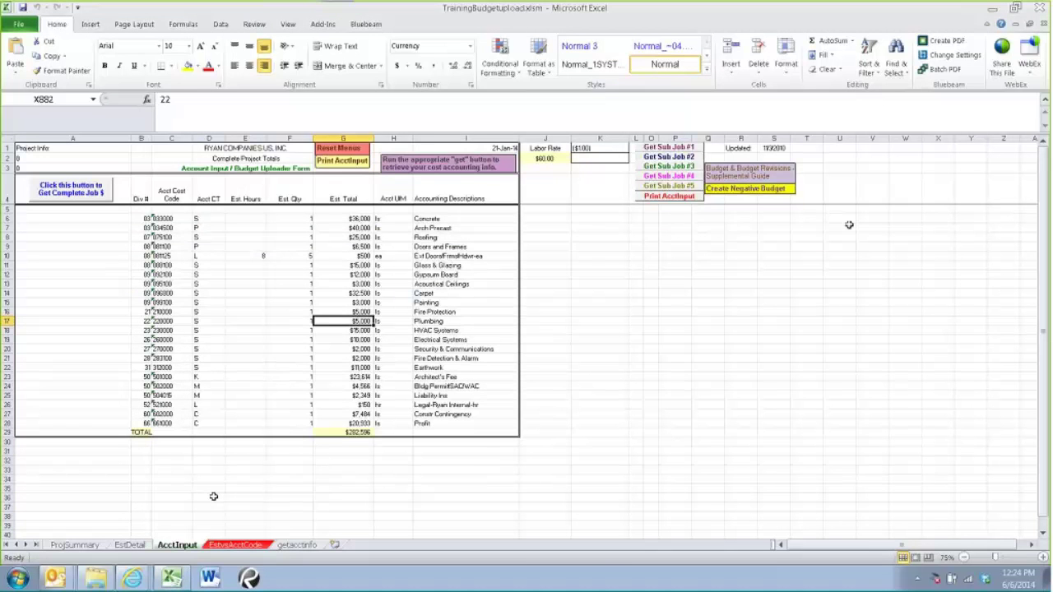
# Step: Create a negative budget from the AcctInput sheet of TrainingBudgetupload.xlsm and check the reversed Est. Qty and Est. Total columns
pyautogui.click(773, 256)
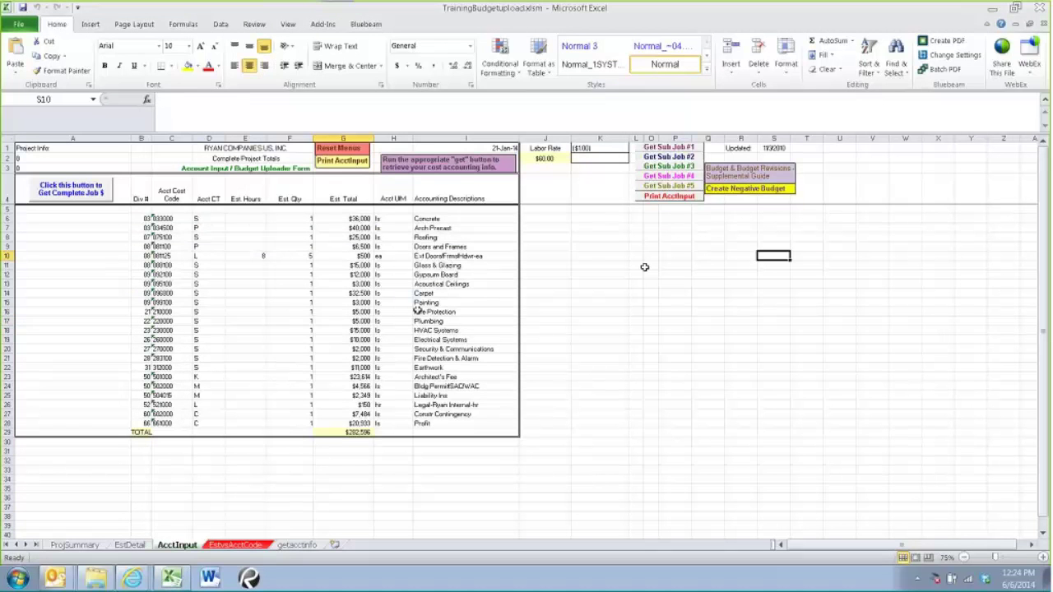
pyautogui.moveTo(354, 423); pyautogui.dragTo(383, 222)
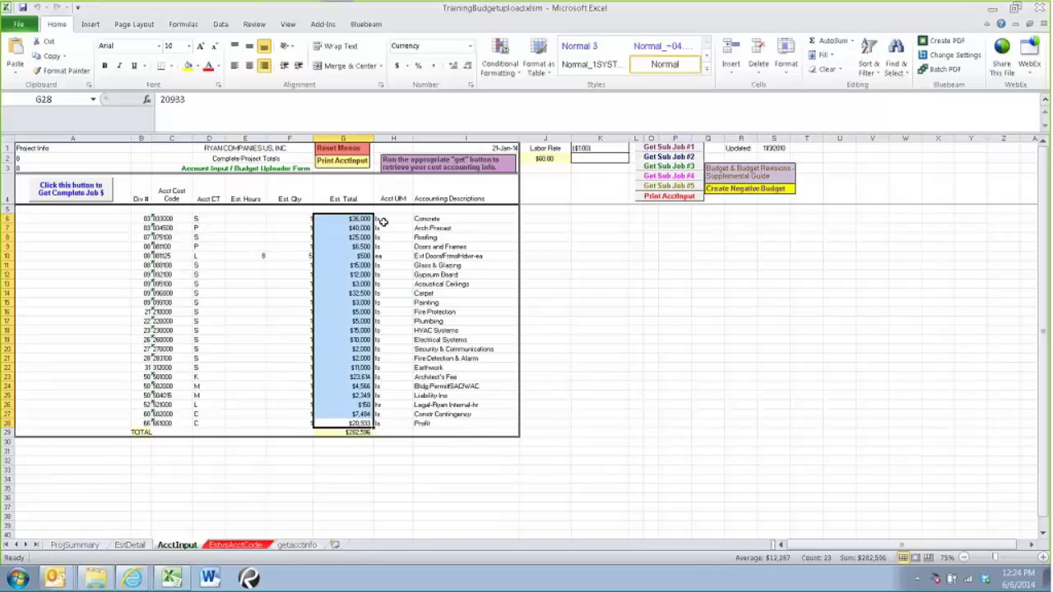
pyautogui.click(728, 190)
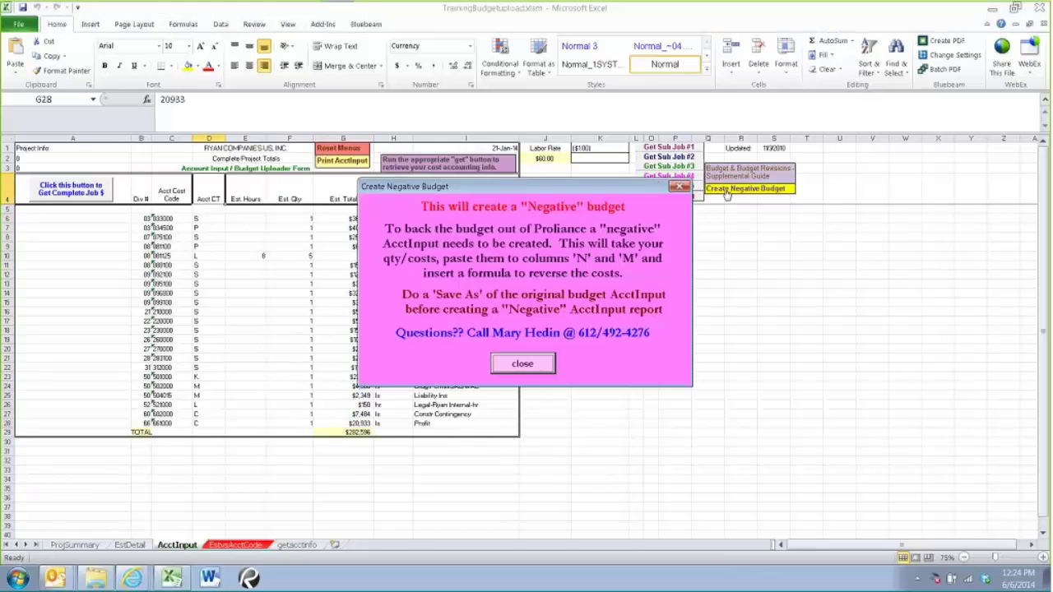
pyautogui.click(524, 363)
pyautogui.click(515, 336)
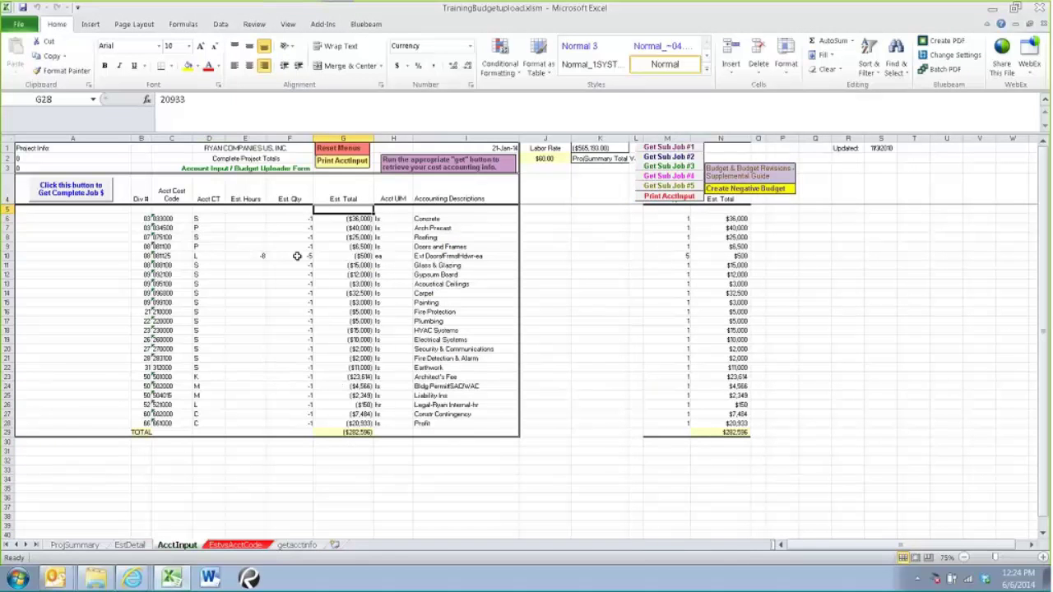
pyautogui.moveTo(293, 220); pyautogui.dragTo(316, 424)
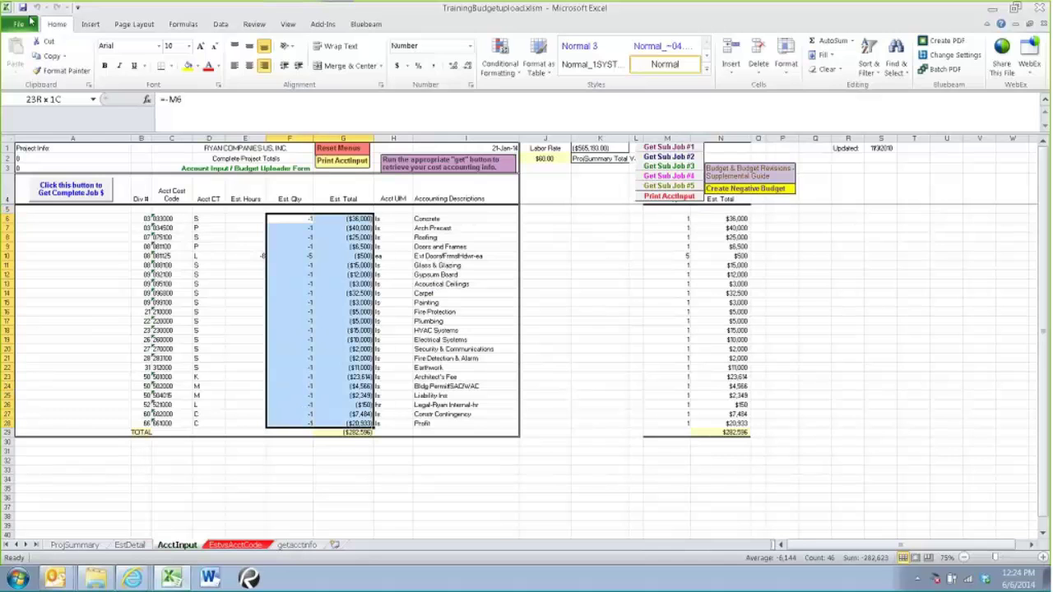
# Step: Save the negative budget workbook as a macro-enabled copy named TrainingBudgetuploadNEG.xlsm on the Desktop
pyautogui.click(29, 18)
pyautogui.click(33, 44)
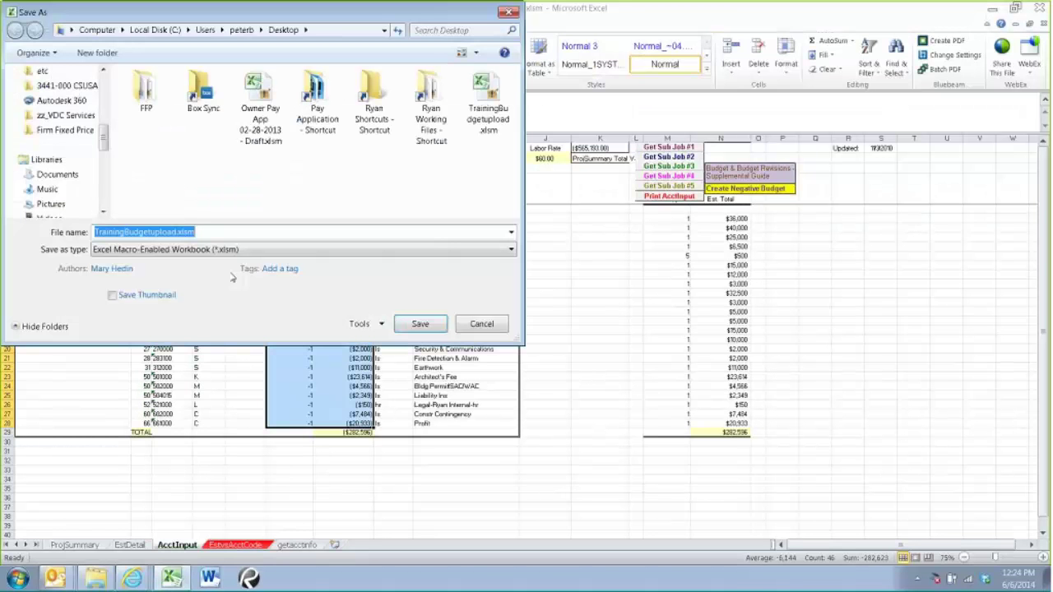
pyautogui.click(276, 282)
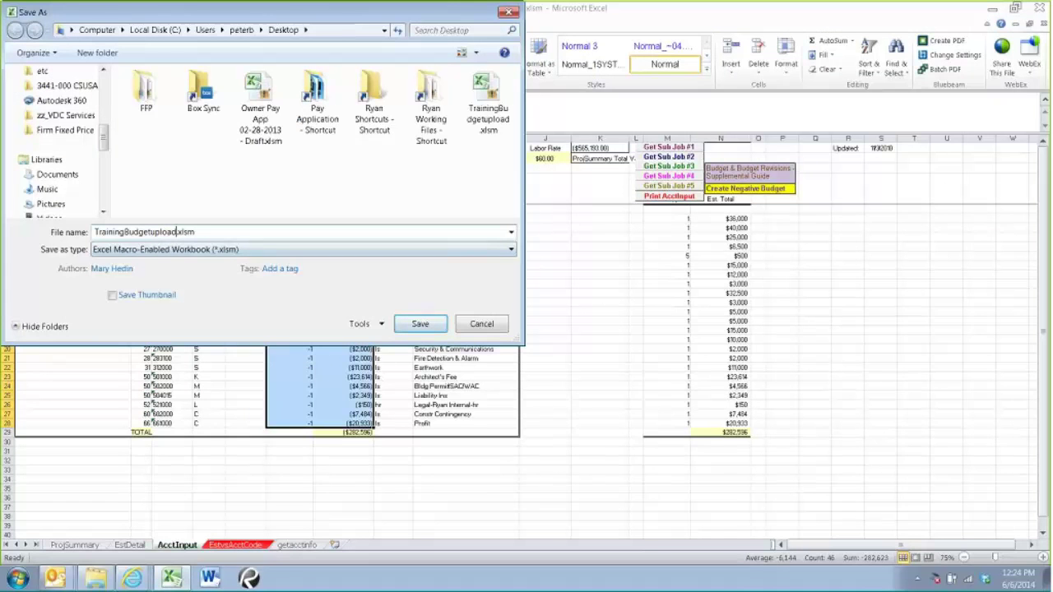
pyautogui.write('NEG')
pyautogui.click(422, 324)
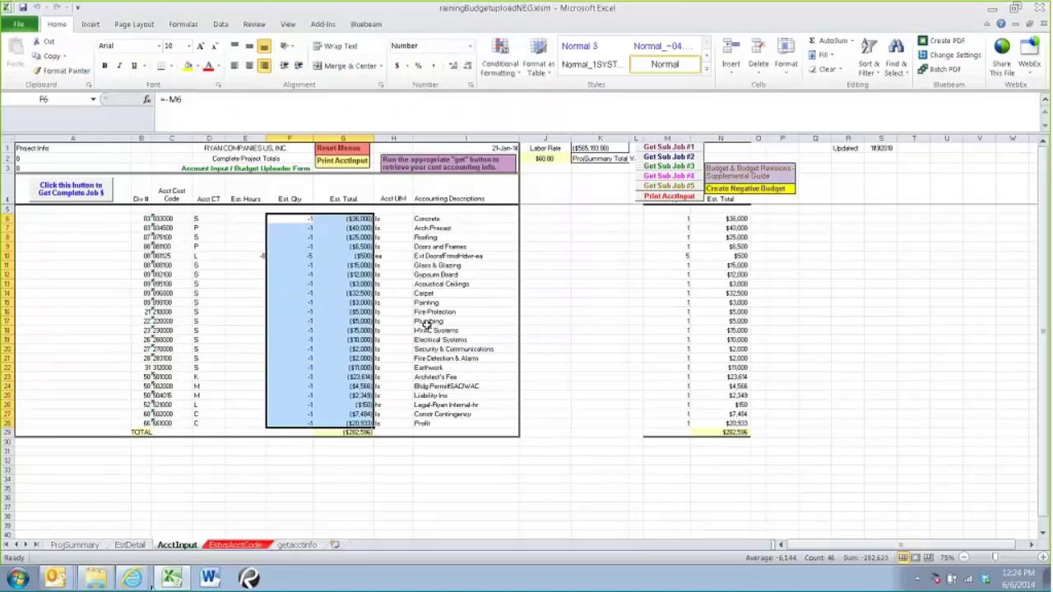
# Step: Switch to Proliance in the browser, open the project's Budget register under Budget & Cost, and sort it by Number
pyautogui.rightClick(145, 579)
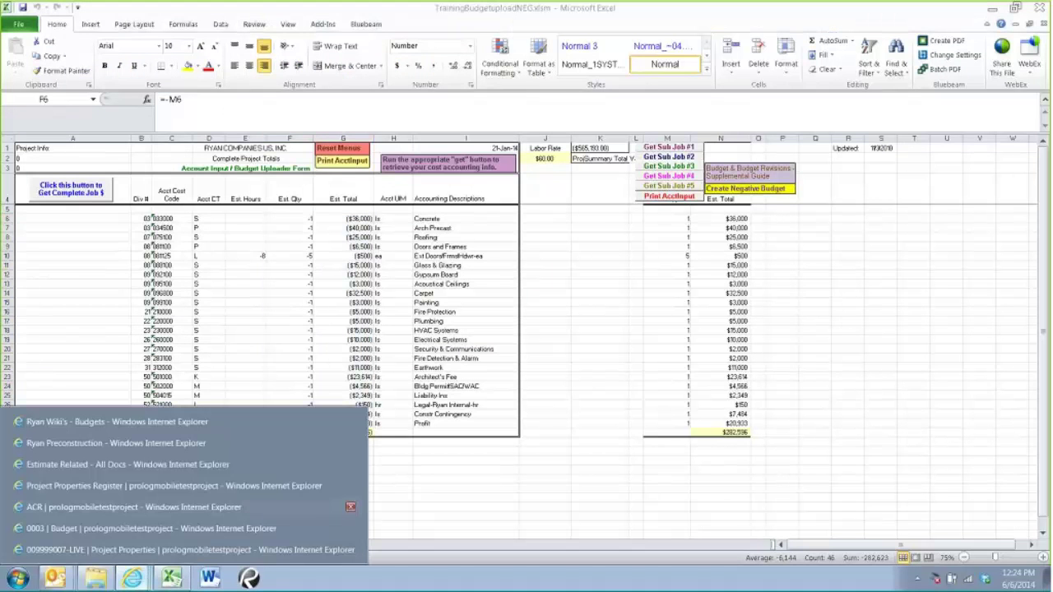
pyautogui.click(193, 528)
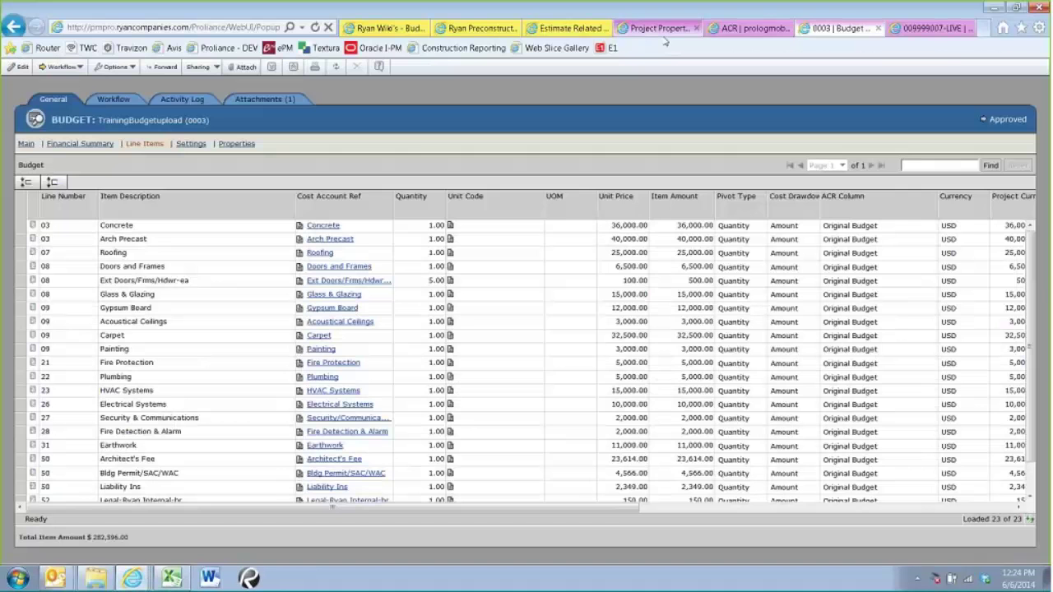
pyautogui.click(663, 29)
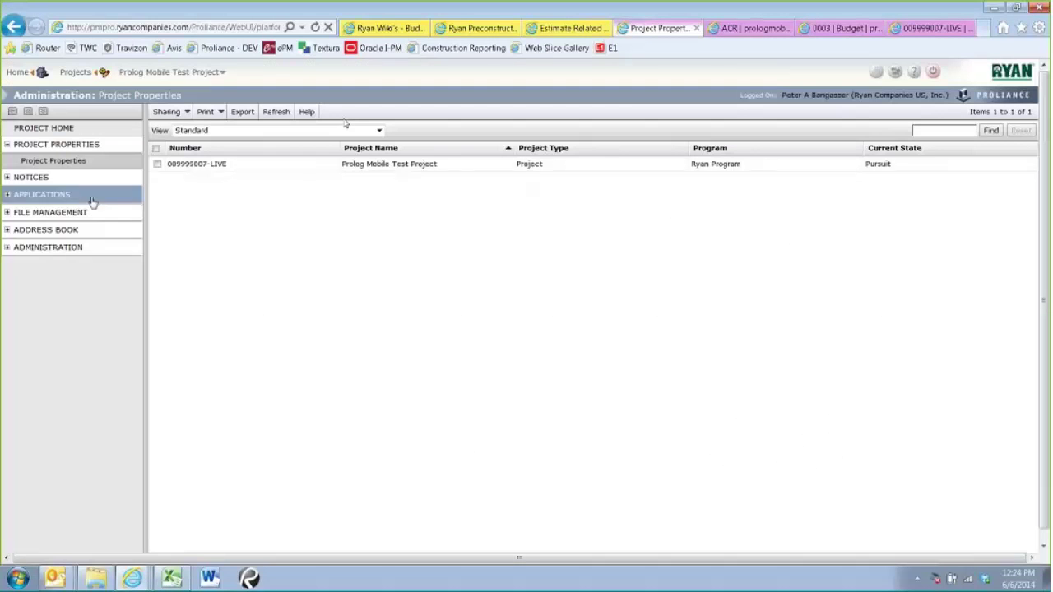
pyautogui.click(58, 195)
pyautogui.click(66, 224)
pyautogui.click(70, 267)
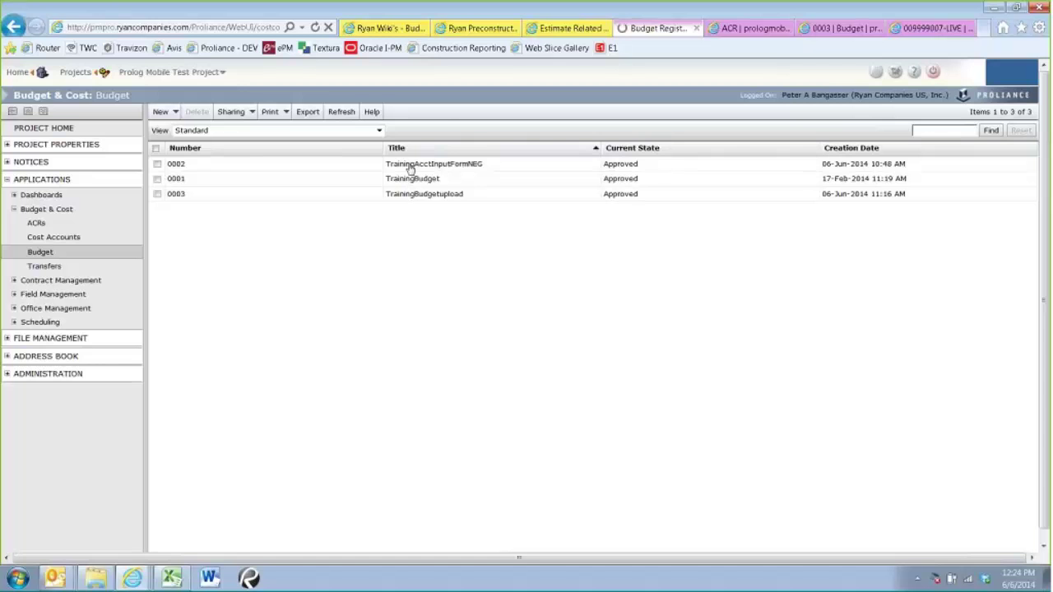
pyautogui.click(216, 151)
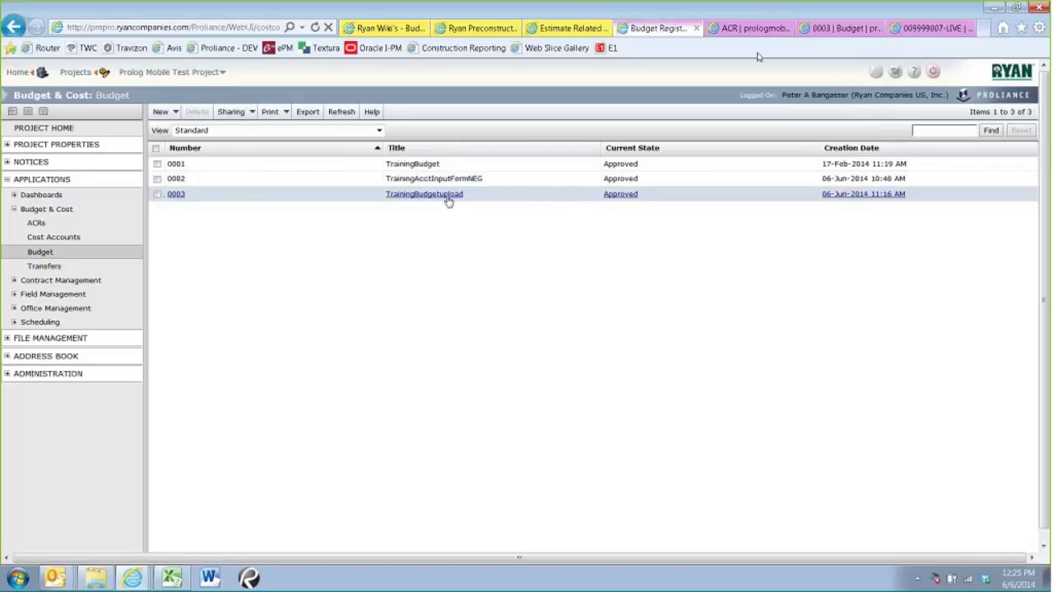
# Step: Review the Anticipated Costs report, the negative AcctInput sheet in Excel, and the TrainingBudgetupload line items in Proliance
pyautogui.click(751, 28)
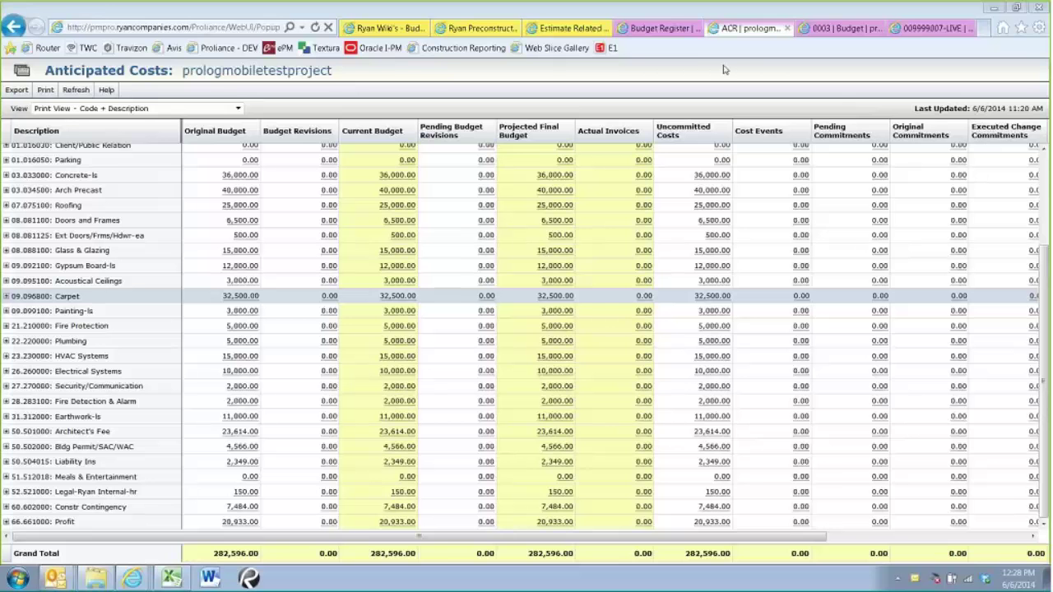
pyautogui.hotkey('alt', 'Tab')
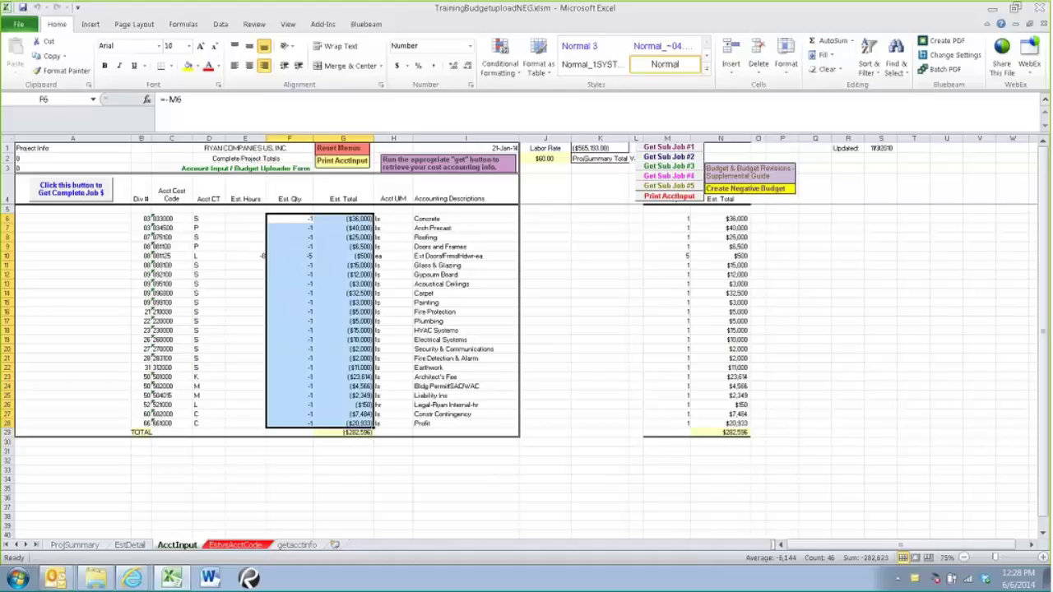
pyautogui.rightClick(132, 578)
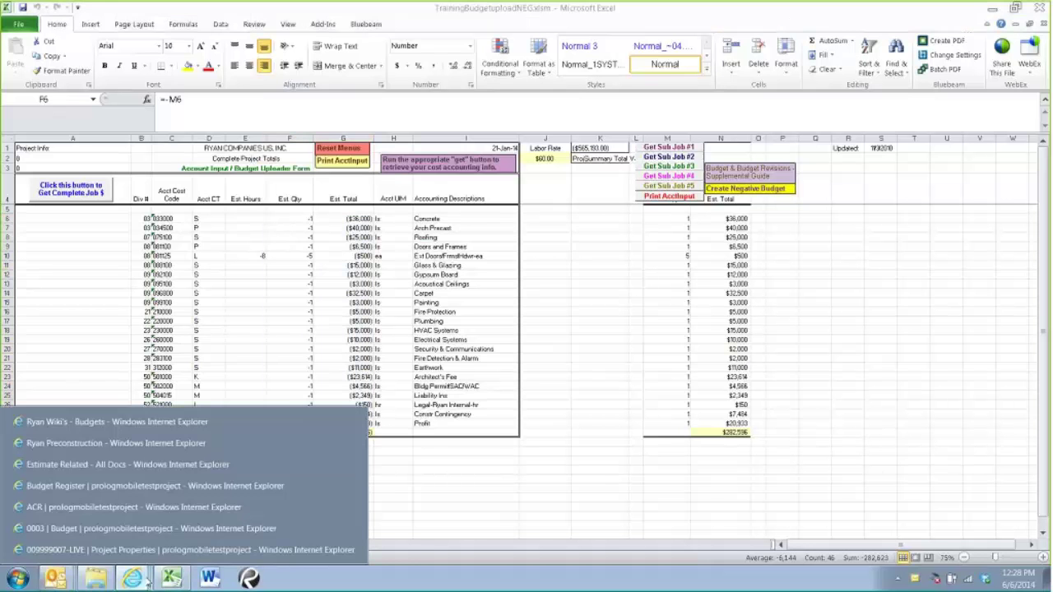
pyautogui.click(123, 528)
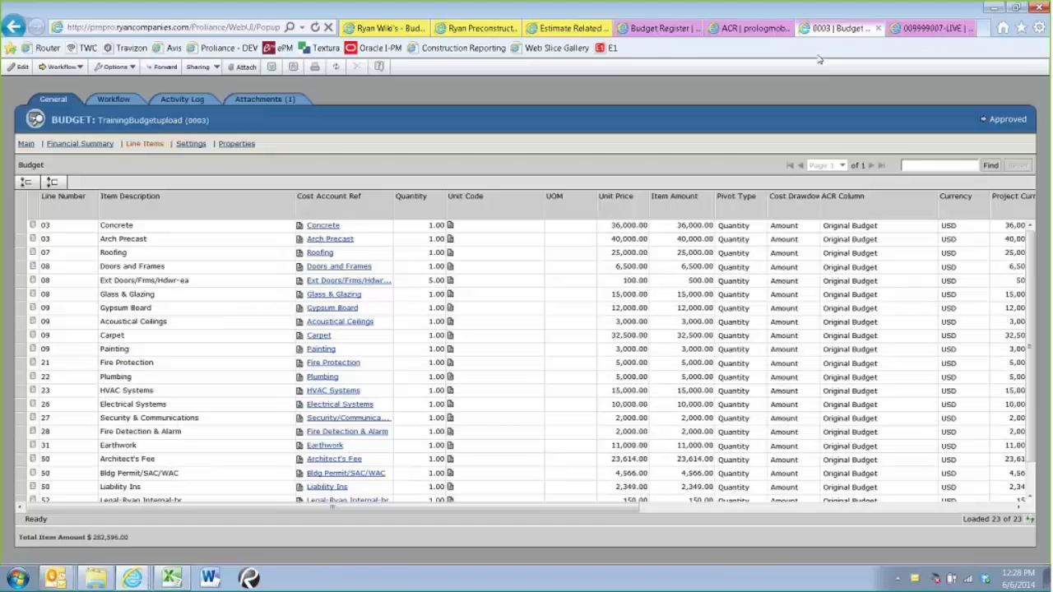